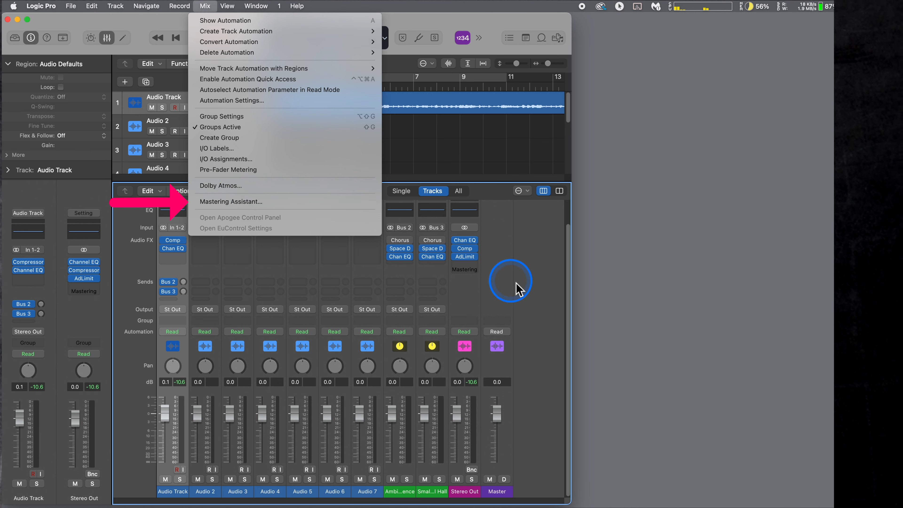
- Load the Mastering Assistant on the Stereo Out channel and reposition its plug-in window
{"action": "left_click", "coordinate": [523, 283]}
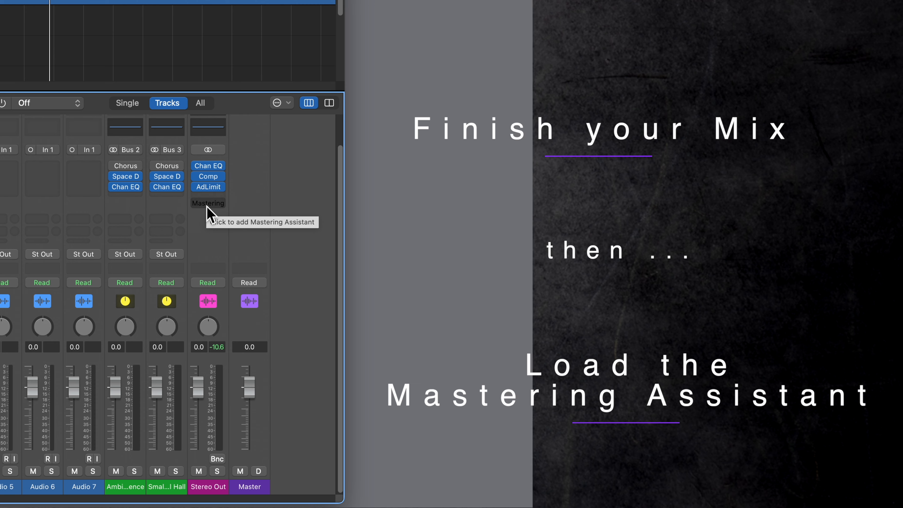
{"action": "left_click", "coordinate": [208, 207]}
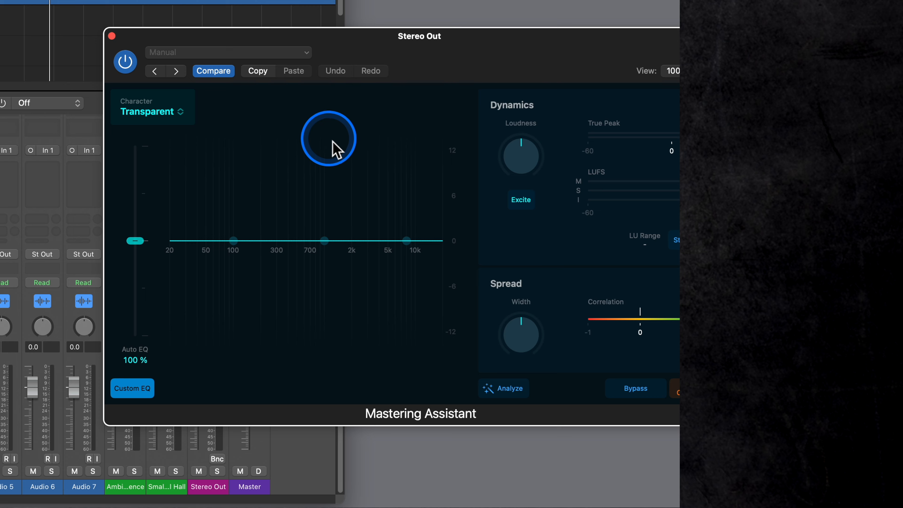
{"action": "left_click_drag", "start_coordinate": [474, 46], "coordinate": [197, 63]}
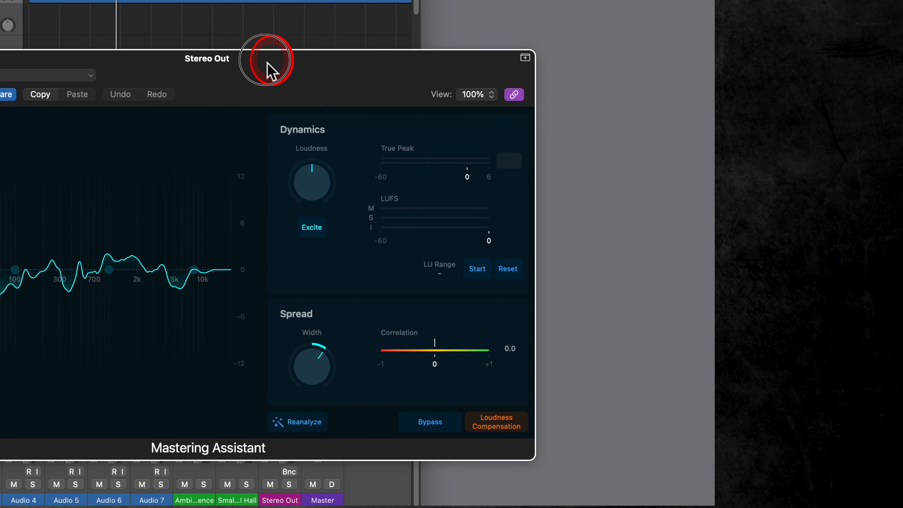
{"action": "left_click_drag", "start_coordinate": [267, 62], "coordinate": [513, 29]}
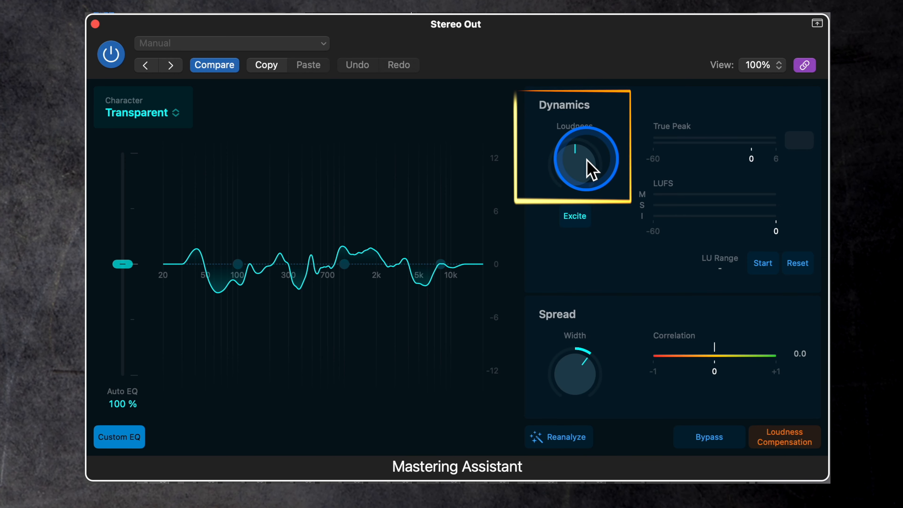
- Play the song and start the integrated LUFS and loudness range measurement
{"action": "key", "text": "space"}
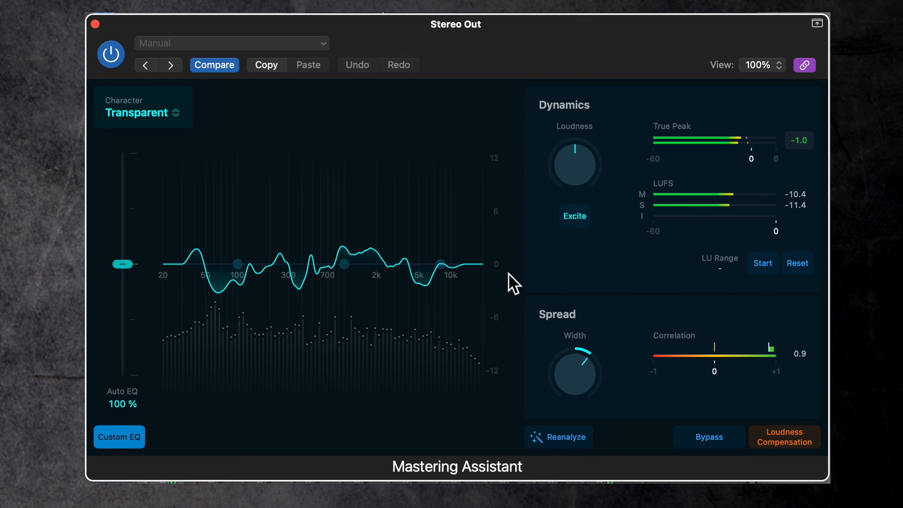
{"action": "left_click", "coordinate": [761, 263]}
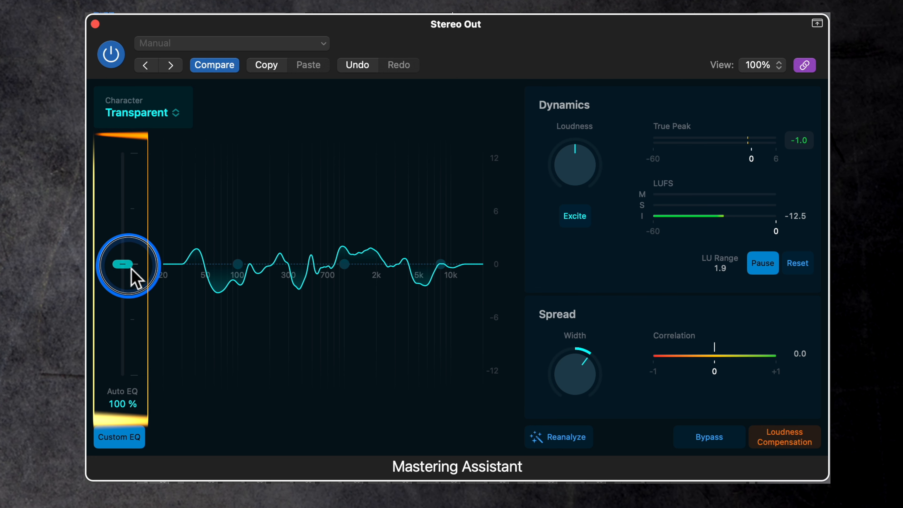
- Lower the Auto EQ amount to 0 % and return it to 100 %
{"action": "left_click_drag", "start_coordinate": [132, 270], "coordinate": [148, 401]}
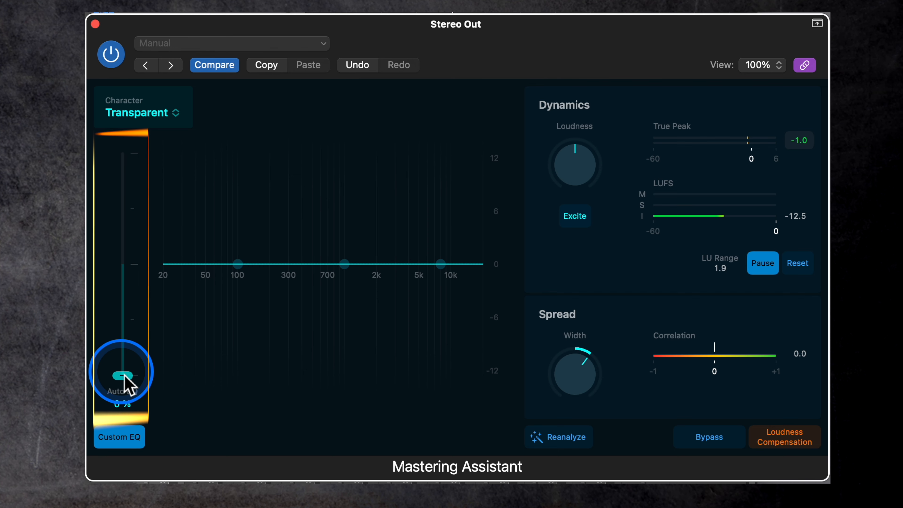
{"action": "left_click", "coordinate": [128, 382], "text": "alt"}
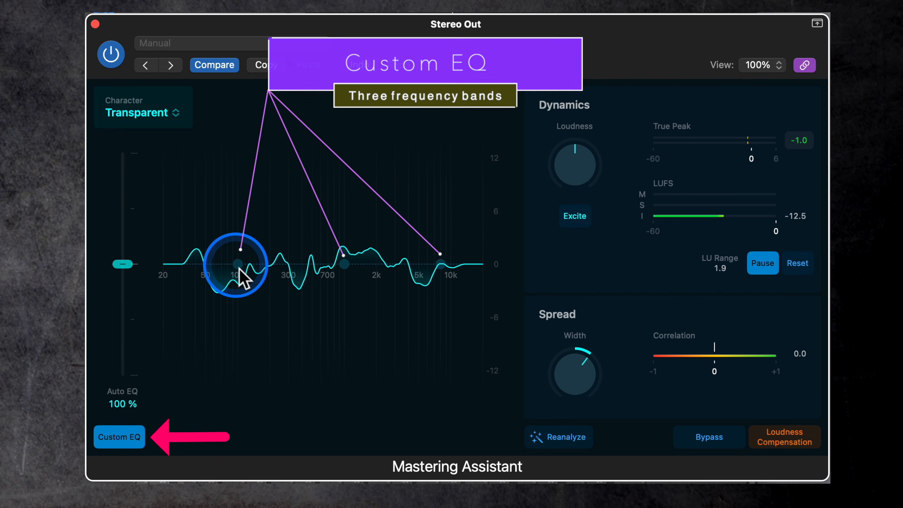
- Shape the Custom EQ: low band 73.63 Hz at +6.0 dB, mid 1.056 kHz at -3.3 dB, high 8.000 kHz at -6.0 dB
{"action": "left_click_drag", "start_coordinate": [239, 270], "coordinate": [226, 236]}
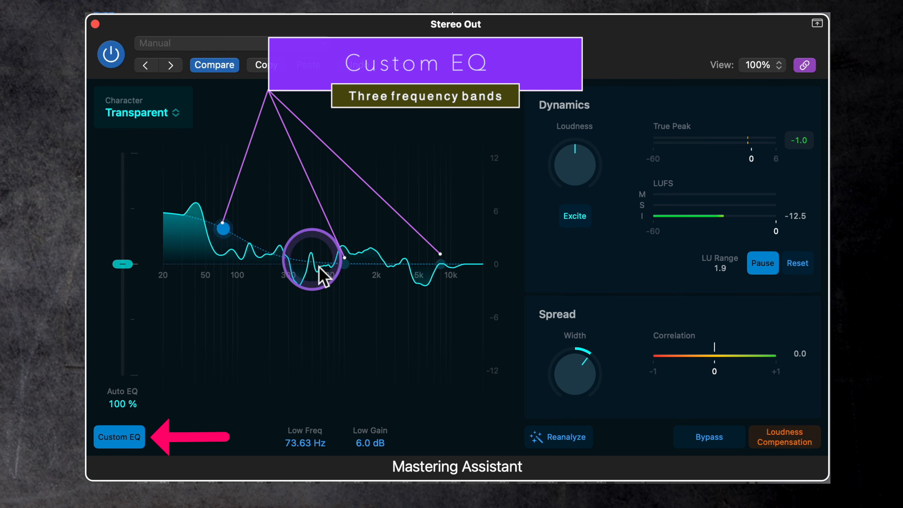
{"action": "left_click_drag", "start_coordinate": [345, 267], "coordinate": [324, 362]}
{"action": "left_click_drag", "start_coordinate": [306, 443], "coordinate": [308, 416]}
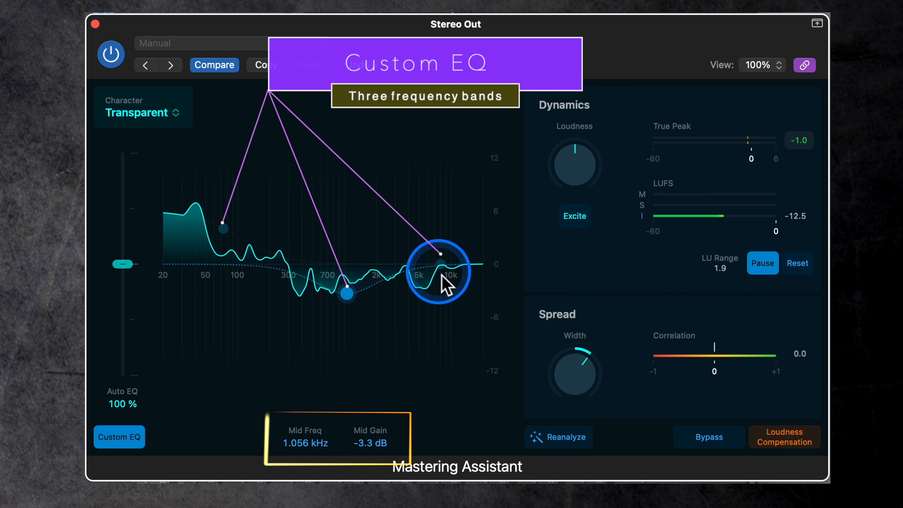
{"action": "left_click_drag", "start_coordinate": [444, 276], "coordinate": [405, 315]}
- Switch the Custom EQ off and on several times to compare the curves, leaving it enabled
{"action": "left_click", "coordinate": [125, 441]}
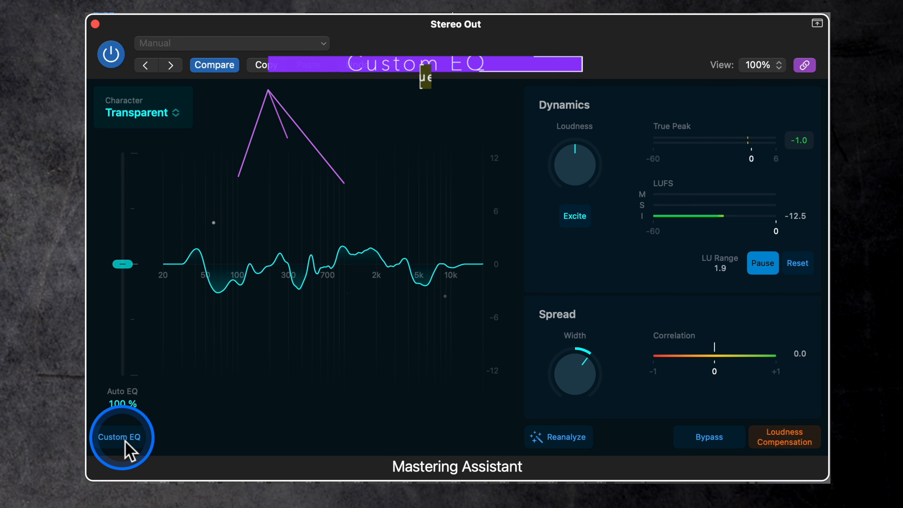
{"action": "left_click", "coordinate": [124, 441]}
{"action": "left_click", "coordinate": [125, 442]}
{"action": "left_click", "coordinate": [124, 442]}
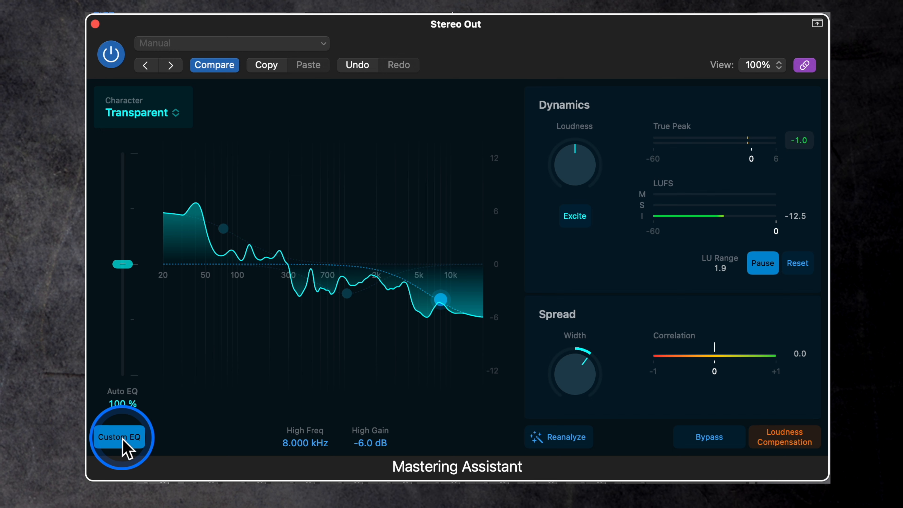
{"action": "left_click", "coordinate": [125, 441]}
{"action": "left_click", "coordinate": [125, 442]}
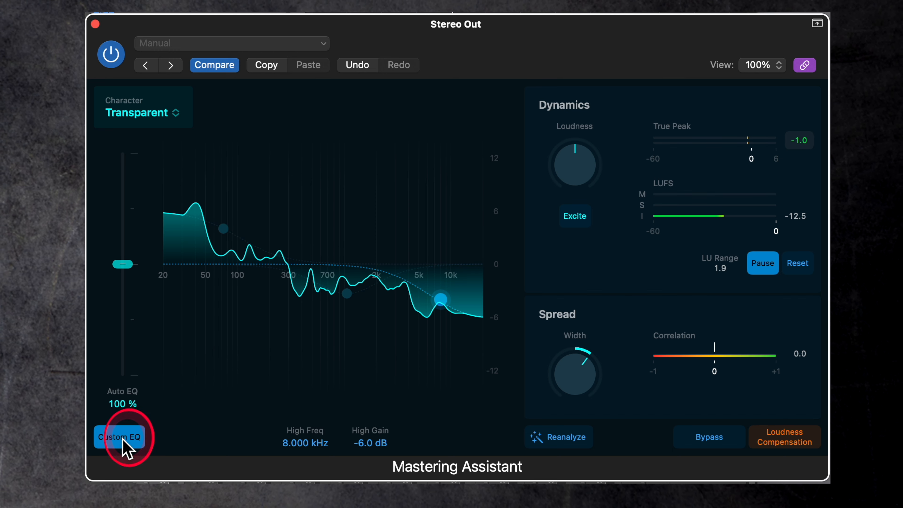
- Reset the Custom EQ band gains to 0 dB and set the mid band to 746.4 Hz with a gain of -2.7 dB
{"action": "double_click", "coordinate": [224, 229]}
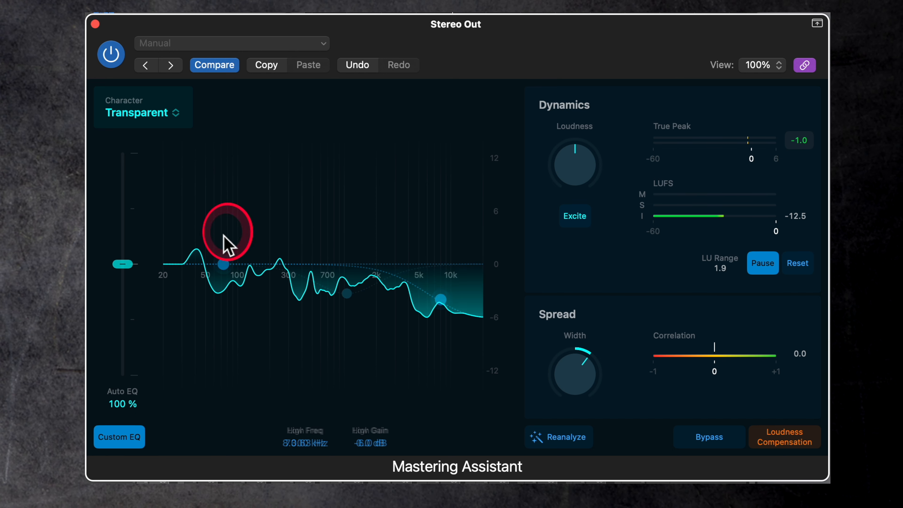
{"action": "double_click", "coordinate": [446, 308]}
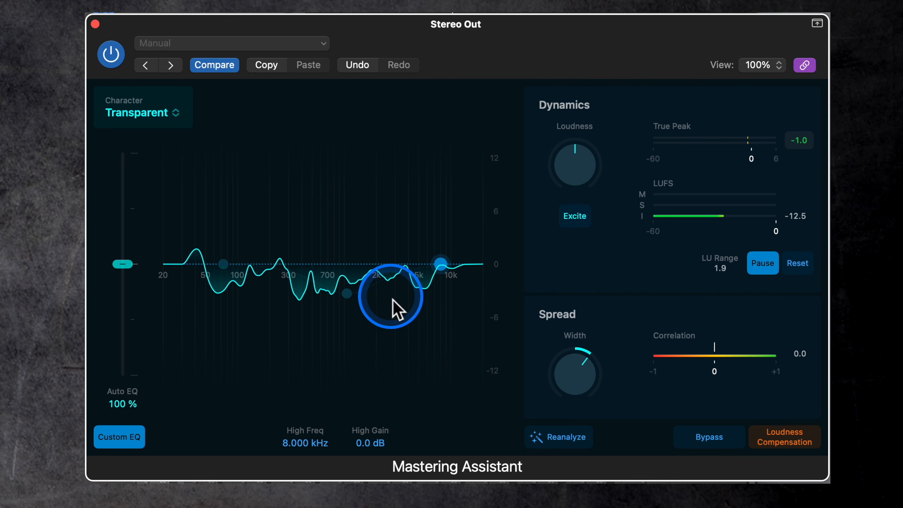
{"action": "double_click", "coordinate": [352, 295]}
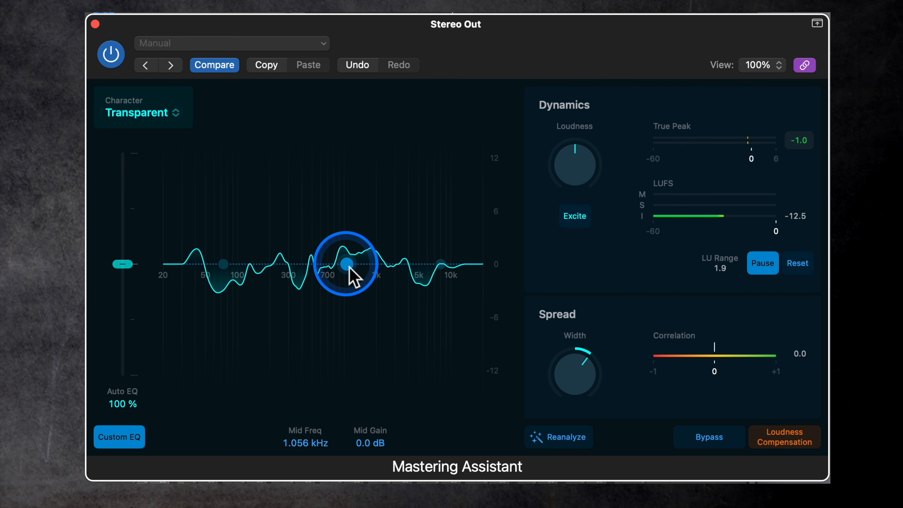
{"action": "left_click_drag", "start_coordinate": [350, 271], "coordinate": [333, 292]}
- Play the song and compare it with and without Excite, leaving Excite enabled
{"action": "key", "text": "space"}
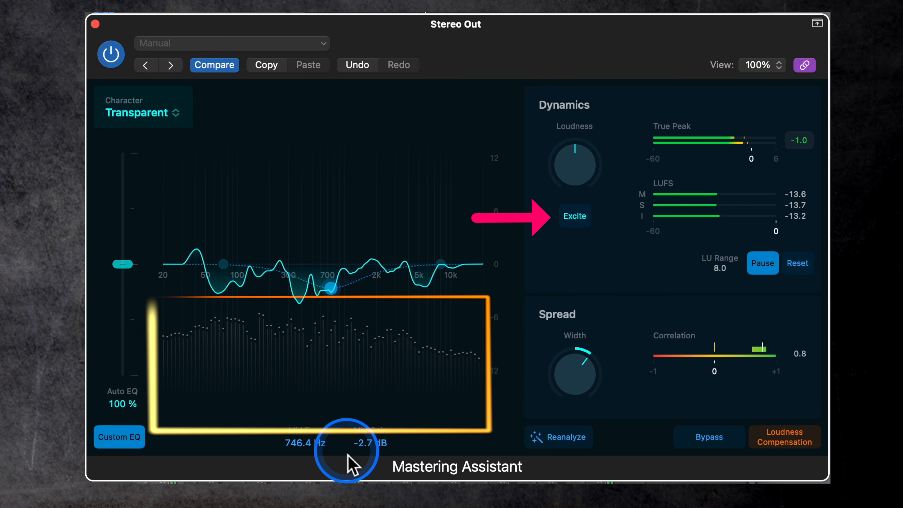
{"action": "left_click", "coordinate": [582, 222]}
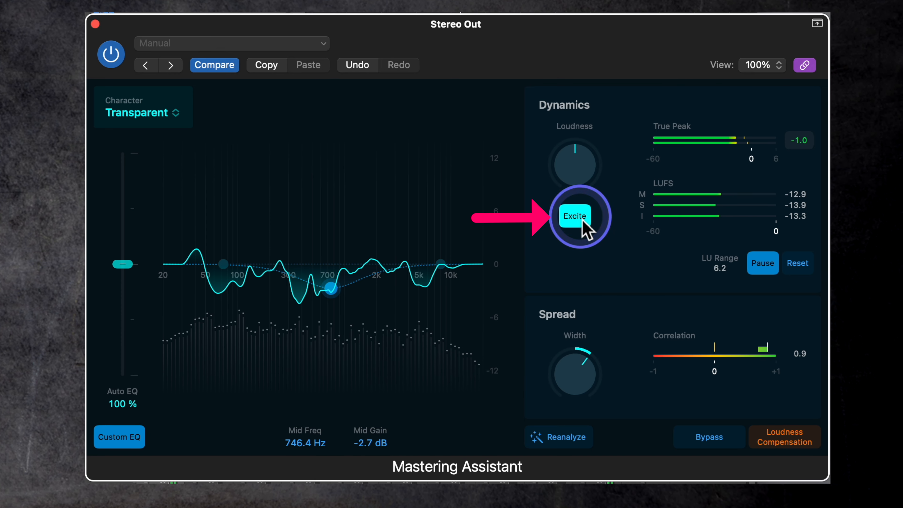
{"action": "left_click", "coordinate": [580, 218]}
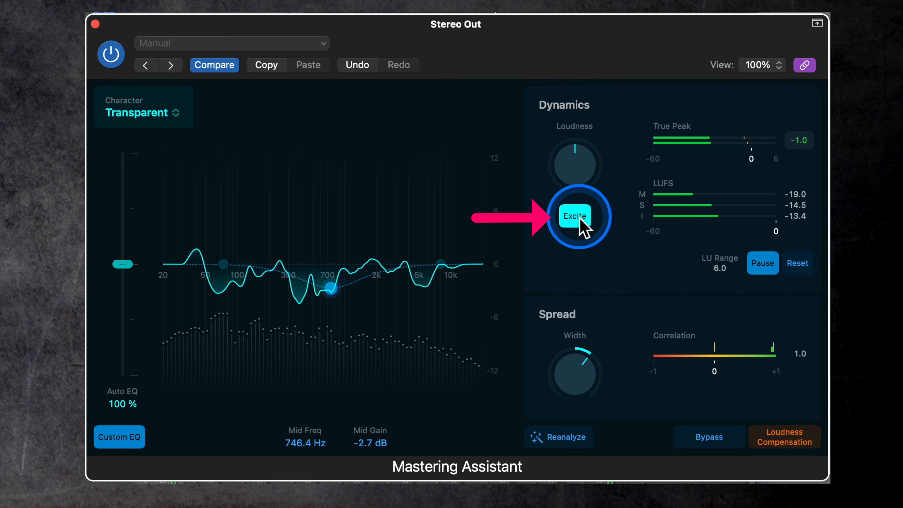
{"action": "left_click", "coordinate": [579, 218]}
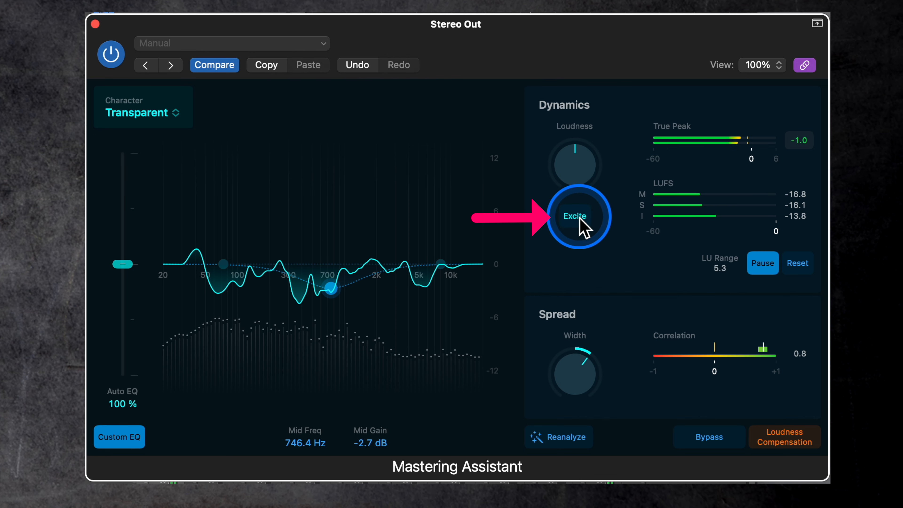
{"action": "left_click", "coordinate": [579, 218]}
- Try the Spread width at its maximum of +1.00 and set it to 0.00
{"action": "left_click_drag", "start_coordinate": [583, 357], "coordinate": [584, 317]}
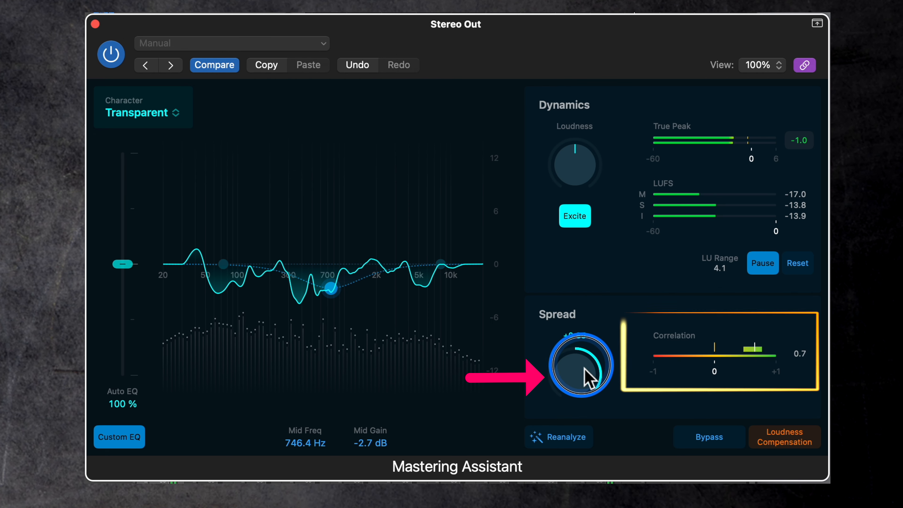
{"action": "left_click_drag", "start_coordinate": [585, 368], "coordinate": [533, 258]}
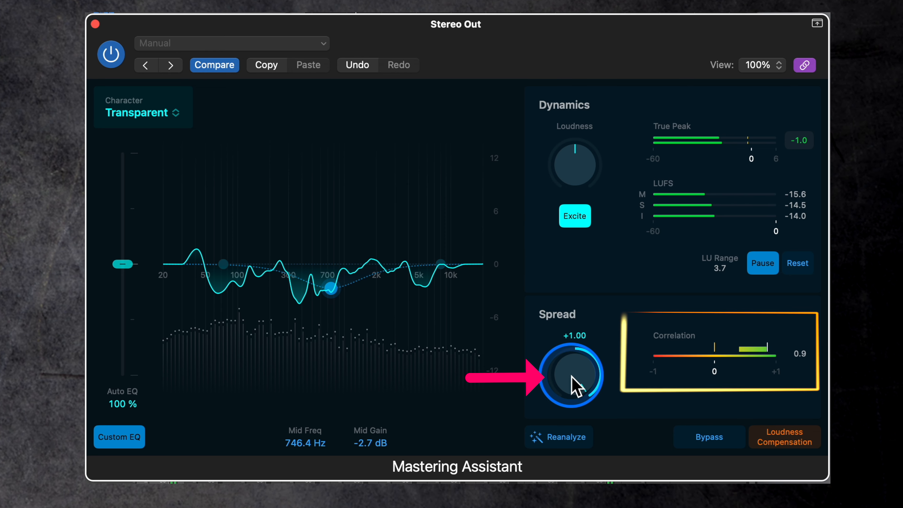
{"action": "left_click_drag", "start_coordinate": [573, 366], "coordinate": [573, 441]}
{"action": "left_click", "coordinate": [581, 375], "text": "alt"}
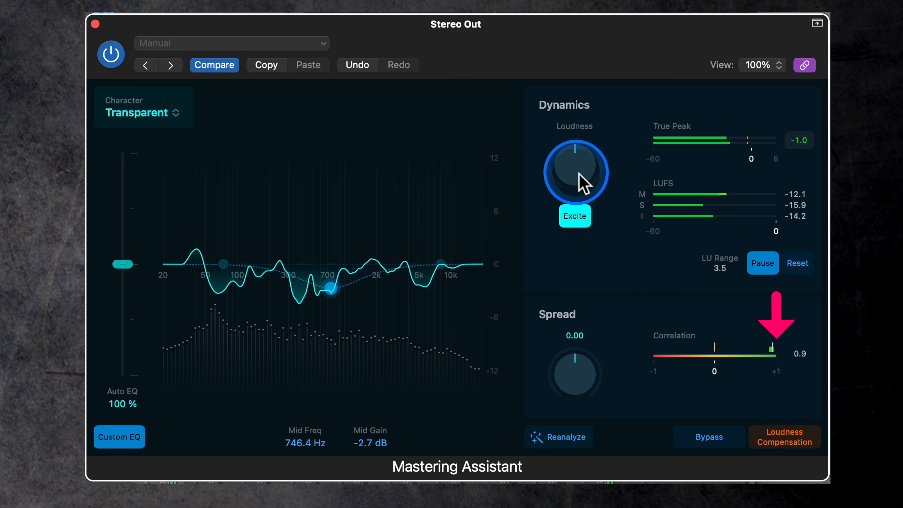
- Raise the Loudness moderately, reset the loudness meters, and return the Loudness to its centre position
{"action": "left_click_drag", "start_coordinate": [575, 165], "coordinate": [574, 124]}
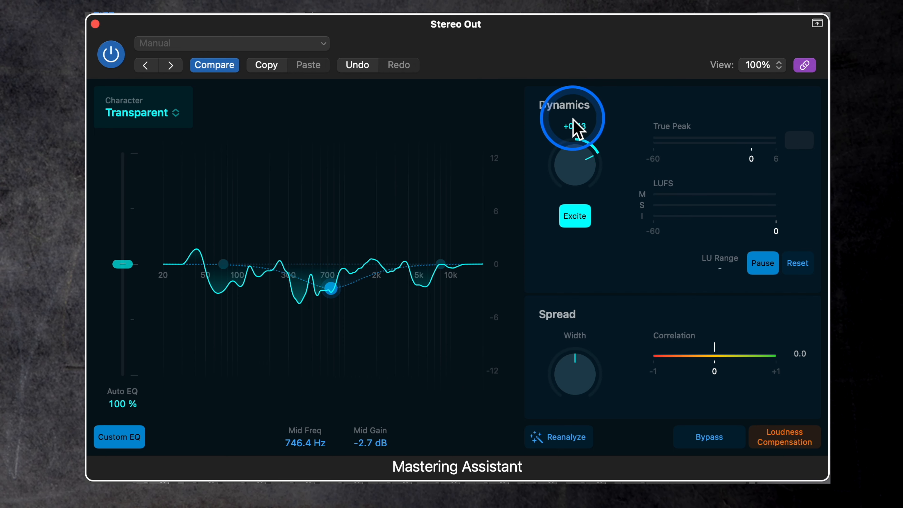
{"action": "left_click", "coordinate": [792, 266]}
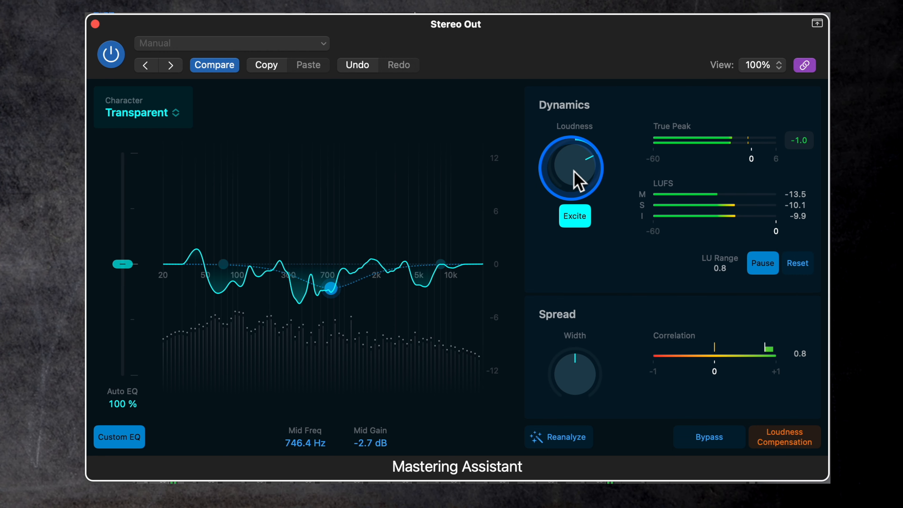
{"action": "left_click_drag", "start_coordinate": [576, 175], "coordinate": [579, 217]}
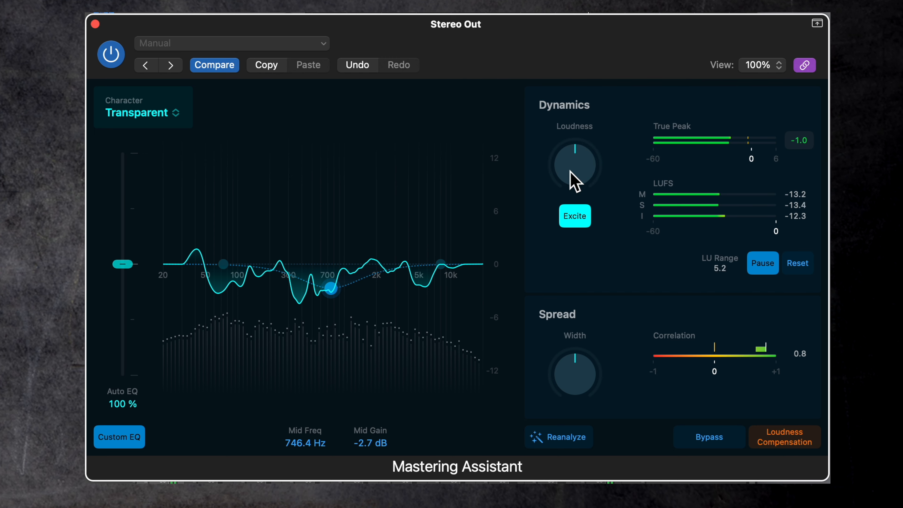
- Try the Loudness at +1.00 and at -1.00, and reset the loudness meters
{"action": "left_click_drag", "start_coordinate": [575, 182], "coordinate": [795, 223]}
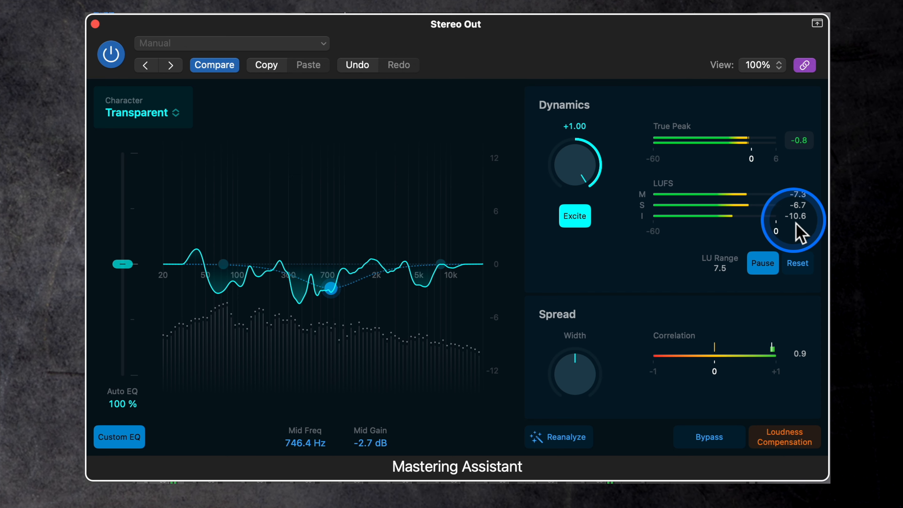
{"action": "left_click_drag", "start_coordinate": [594, 172], "coordinate": [665, 397]}
{"action": "left_click", "coordinate": [797, 264]}
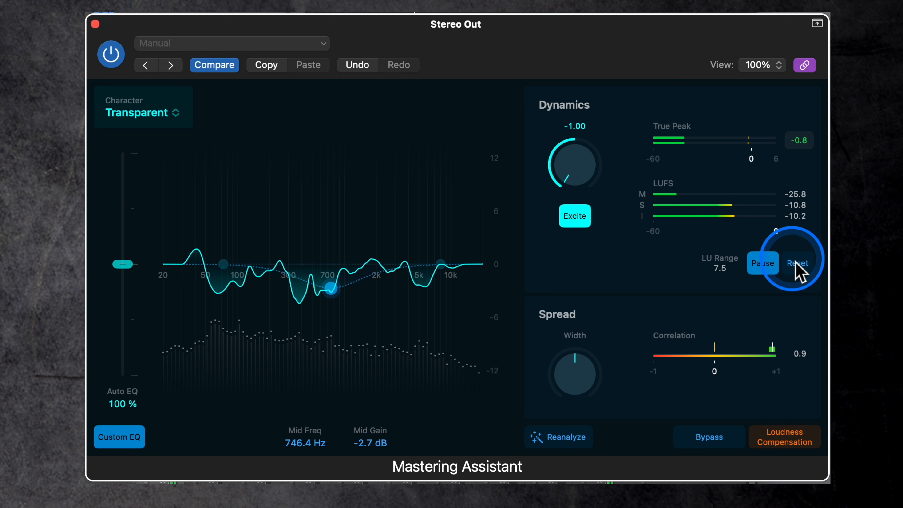
- Sweep the Loudness up to its maximum and back to the centre position, and stop the LUFS measurement
{"action": "left_click_drag", "start_coordinate": [539, 198], "coordinate": [570, 170]}
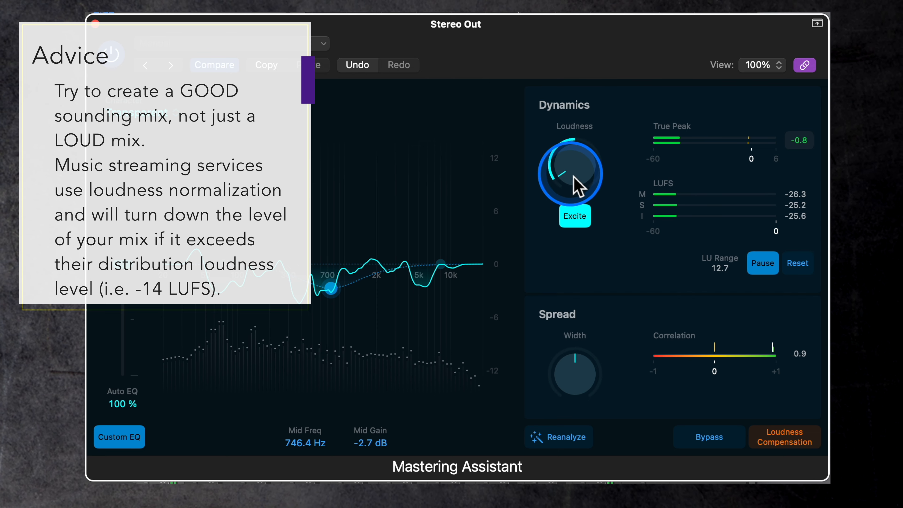
{"action": "left_click_drag", "start_coordinate": [574, 183], "coordinate": [561, 14]}
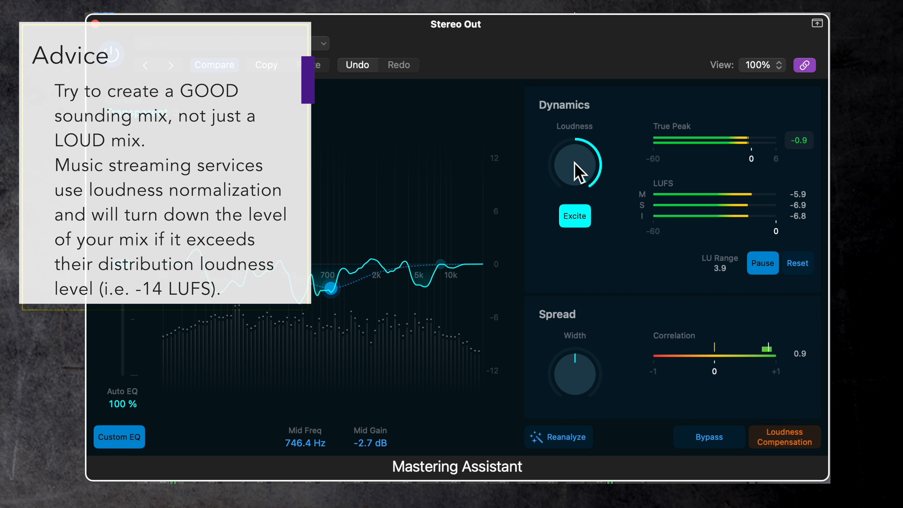
{"action": "left_click_drag", "start_coordinate": [574, 162], "coordinate": [584, 280]}
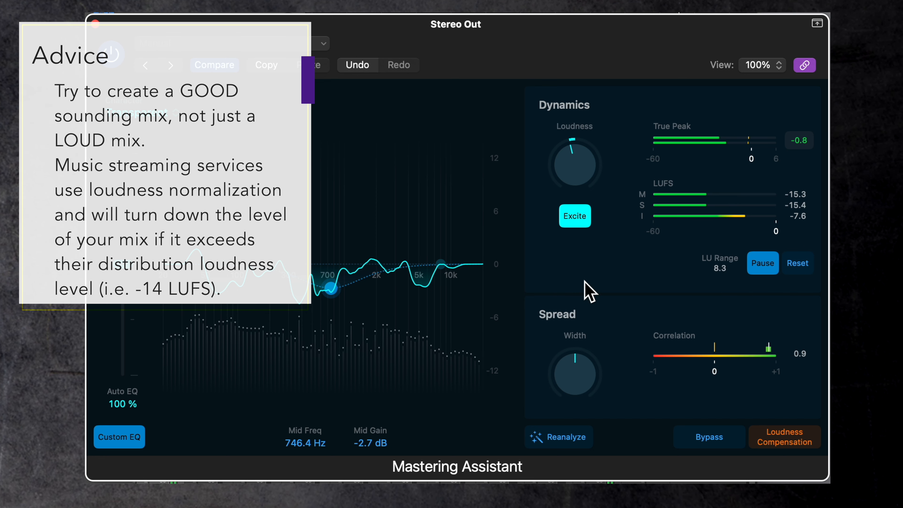
{"action": "left_click_drag", "start_coordinate": [576, 161], "coordinate": [571, 136]}
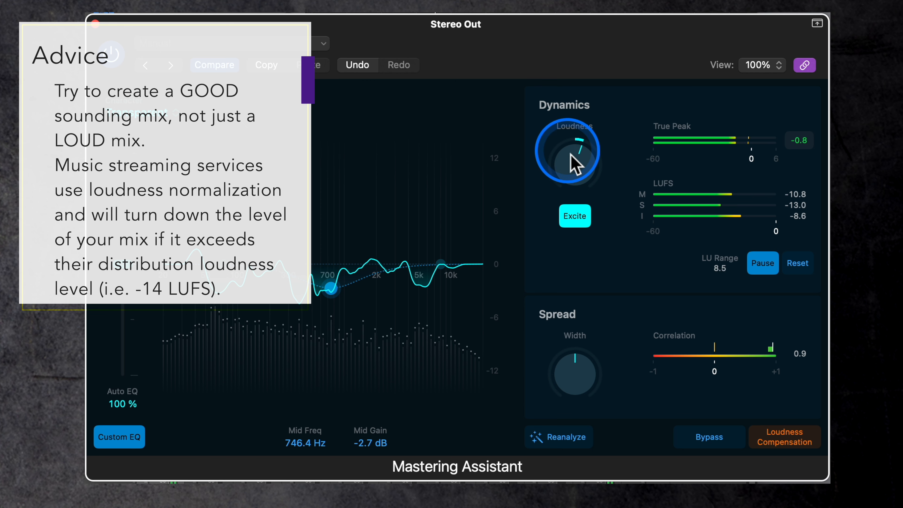
{"action": "left_click_drag", "start_coordinate": [586, 169], "coordinate": [573, 132]}
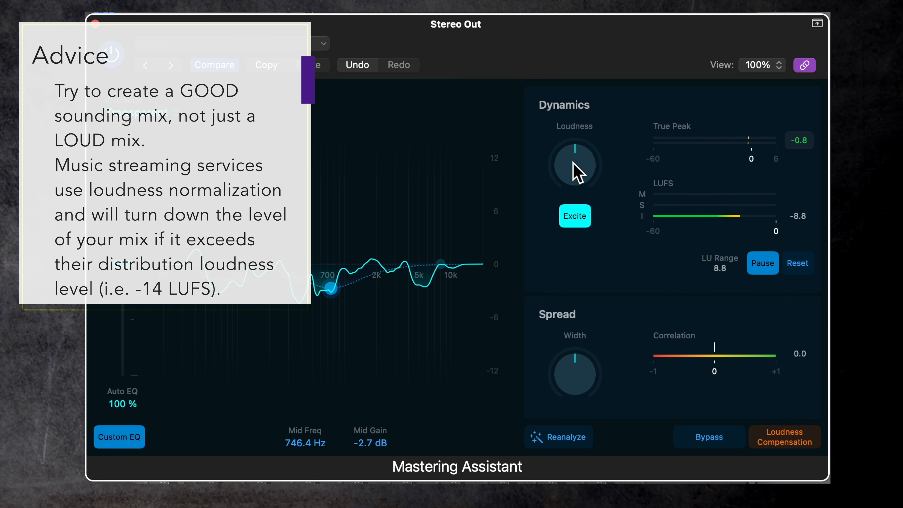
{"action": "left_click", "coordinate": [767, 269]}
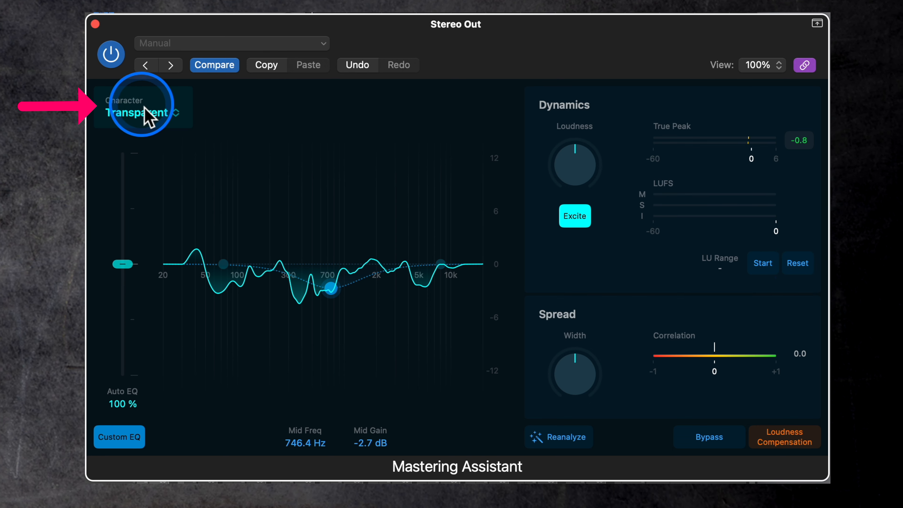
- View the available Character options and keep Transparent
{"action": "left_click", "coordinate": [181, 116]}
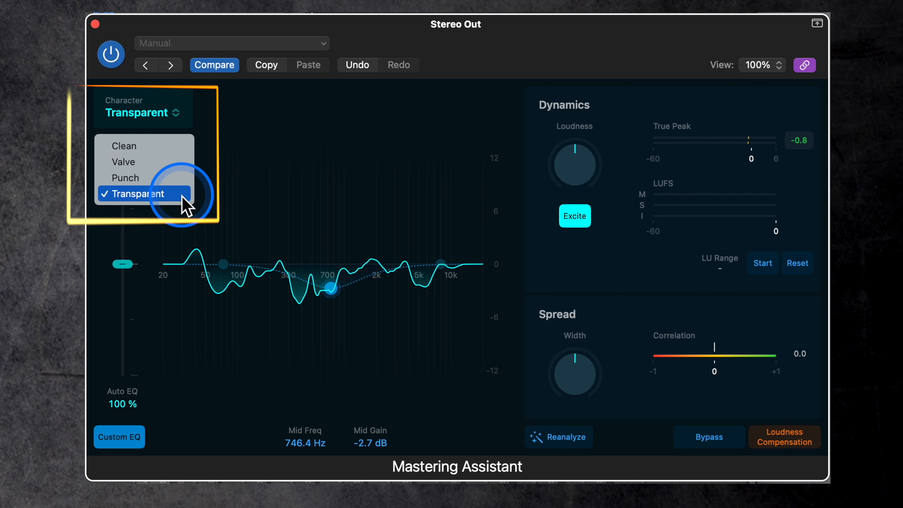
{"action": "left_click", "coordinate": [261, 149]}
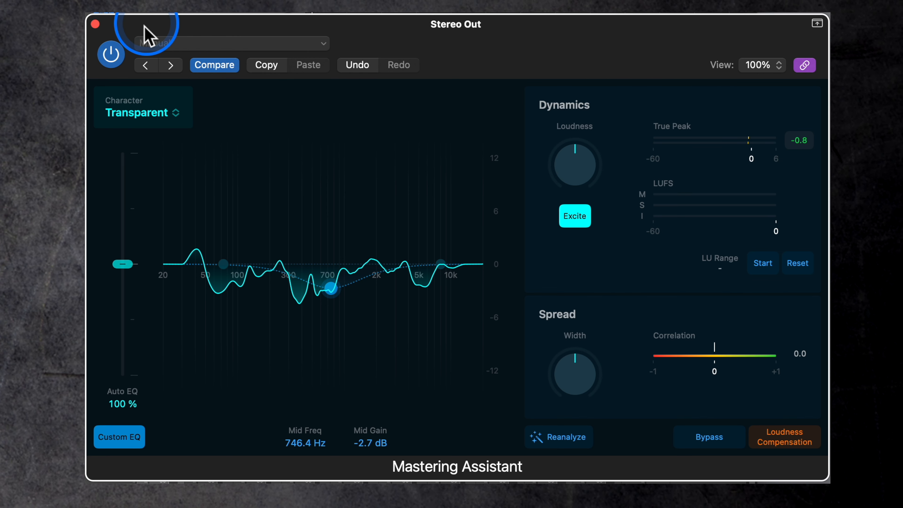
- Switch from the Mastering Assistant to the Stereo Out Compressor, try each circuit type, settle on Platinum Digital and close it
{"action": "left_click", "coordinate": [95, 24]}
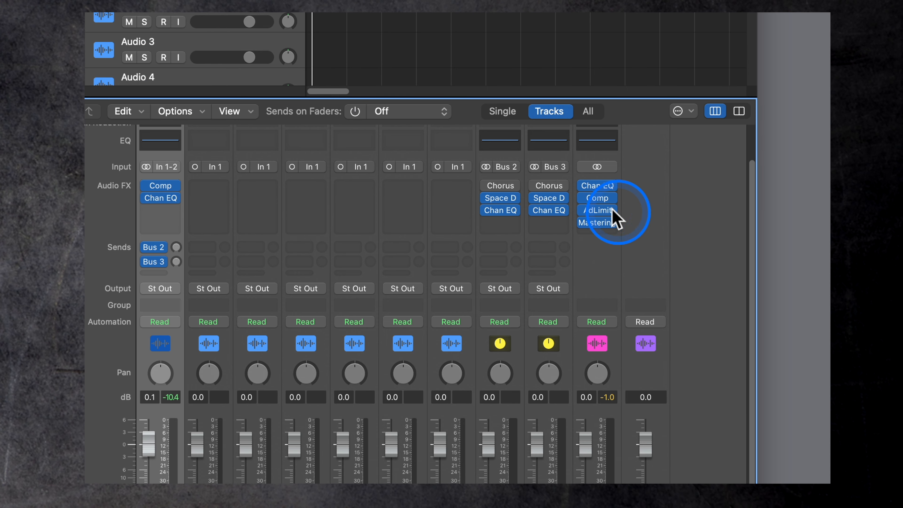
{"action": "left_click", "coordinate": [599, 199]}
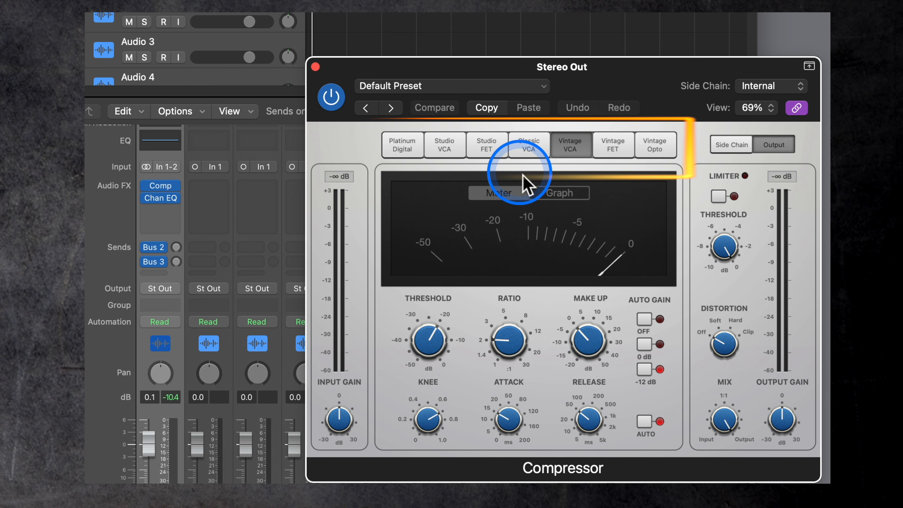
{"action": "left_click", "coordinate": [414, 159]}
{"action": "left_click", "coordinate": [440, 156]}
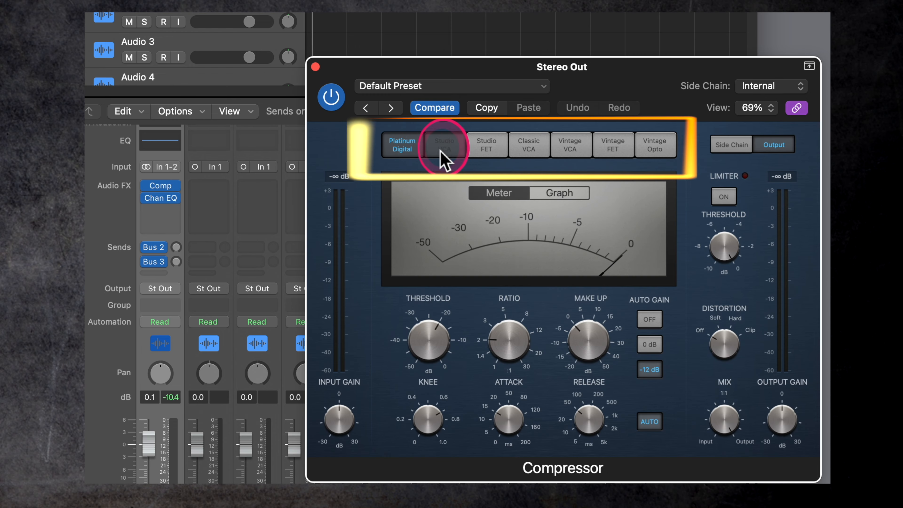
{"action": "left_click", "coordinate": [485, 146]}
{"action": "left_click", "coordinate": [544, 156]}
{"action": "left_click", "coordinate": [575, 145]}
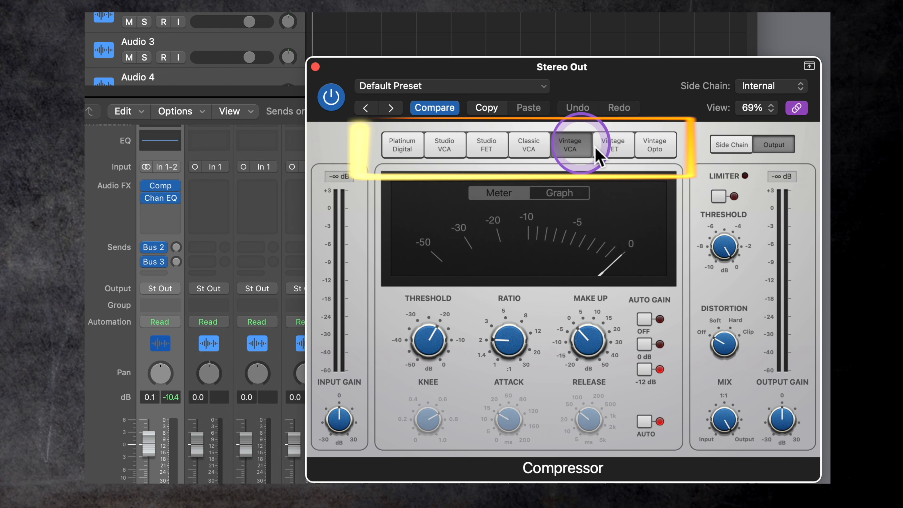
{"action": "left_click", "coordinate": [609, 146]}
{"action": "left_click", "coordinate": [663, 149]}
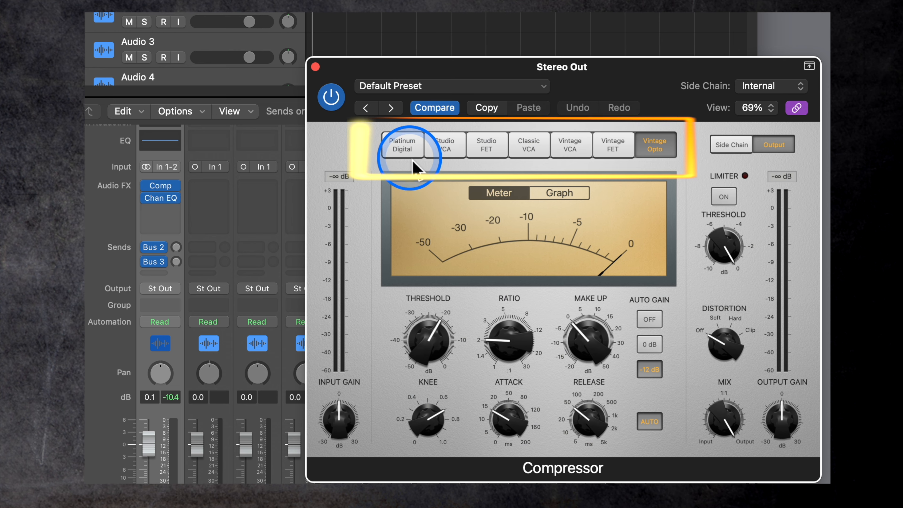
{"action": "left_click", "coordinate": [409, 151]}
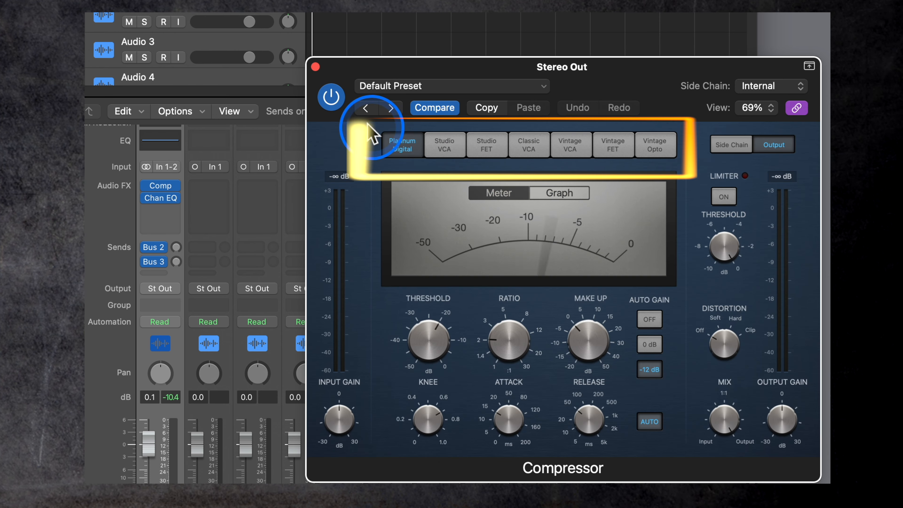
{"action": "left_click", "coordinate": [315, 67]}
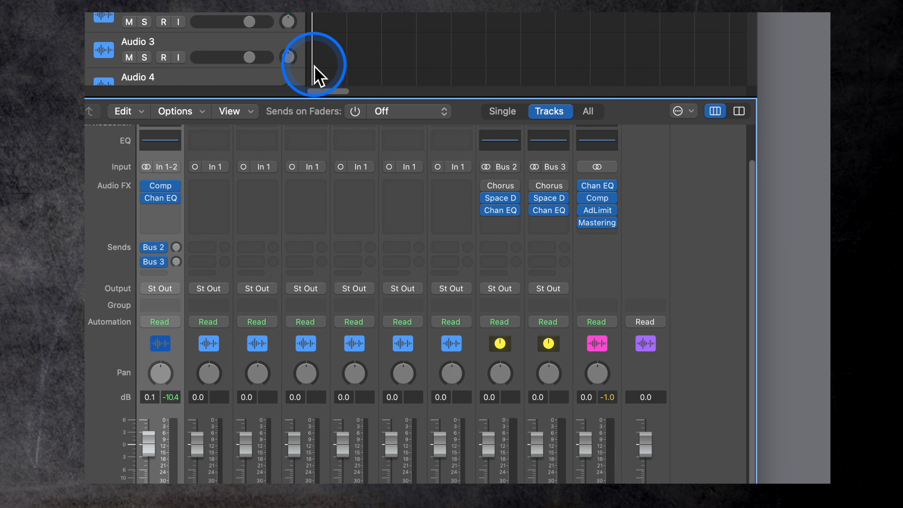
- Reopen the Mastering Assistant on Stereo Out and try the Clean, Valve and Punch characters
{"action": "left_click", "coordinate": [600, 223]}
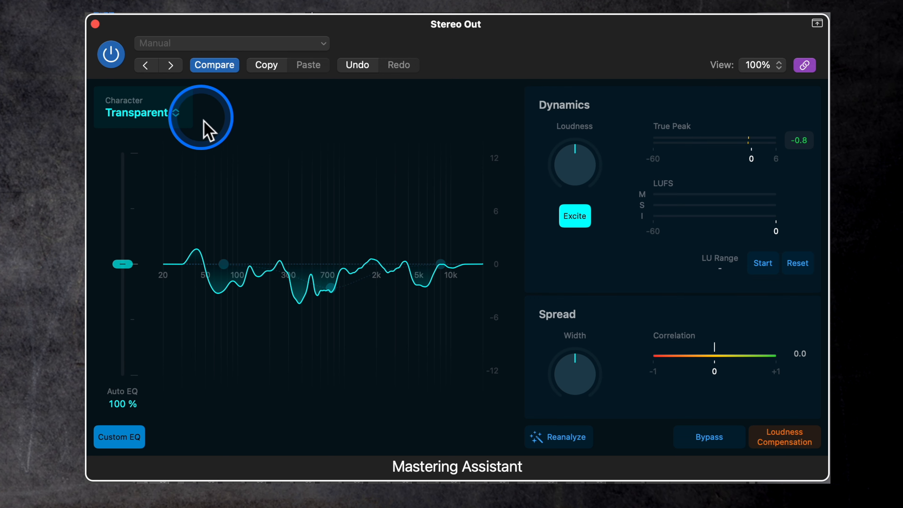
{"action": "left_click", "coordinate": [177, 115]}
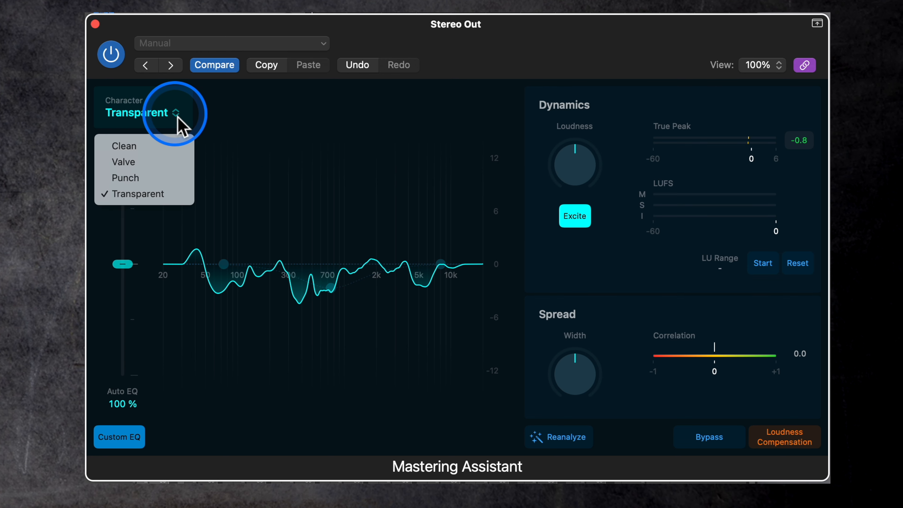
{"action": "left_click", "coordinate": [156, 147]}
{"action": "left_click", "coordinate": [126, 124]}
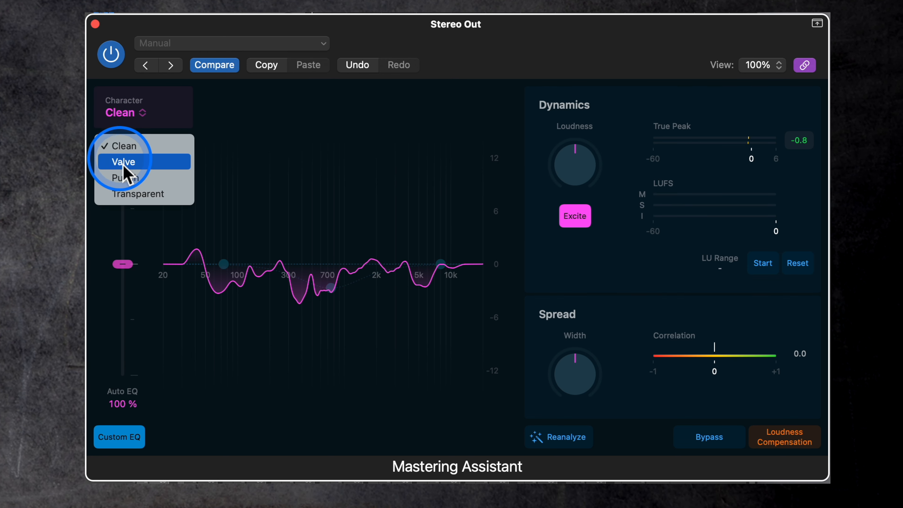
{"action": "left_click", "coordinate": [122, 163]}
{"action": "left_click", "coordinate": [129, 128]}
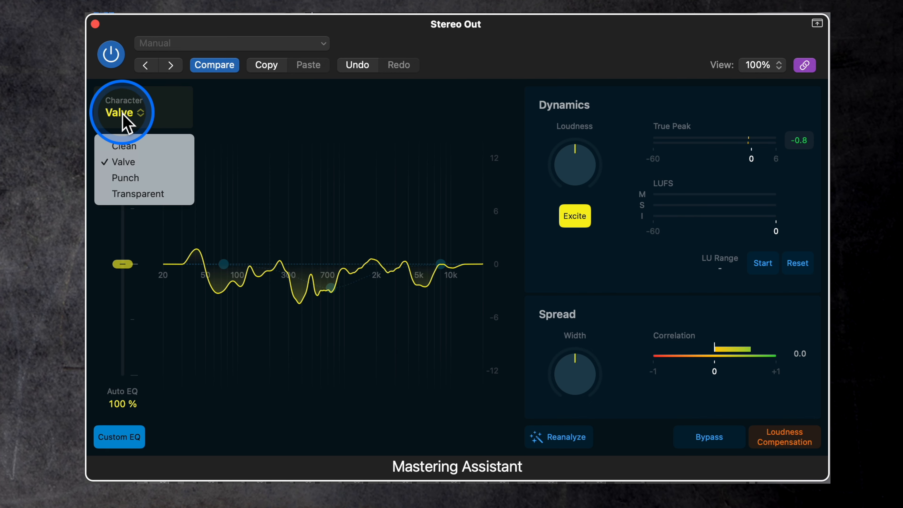
{"action": "left_click", "coordinate": [125, 178]}
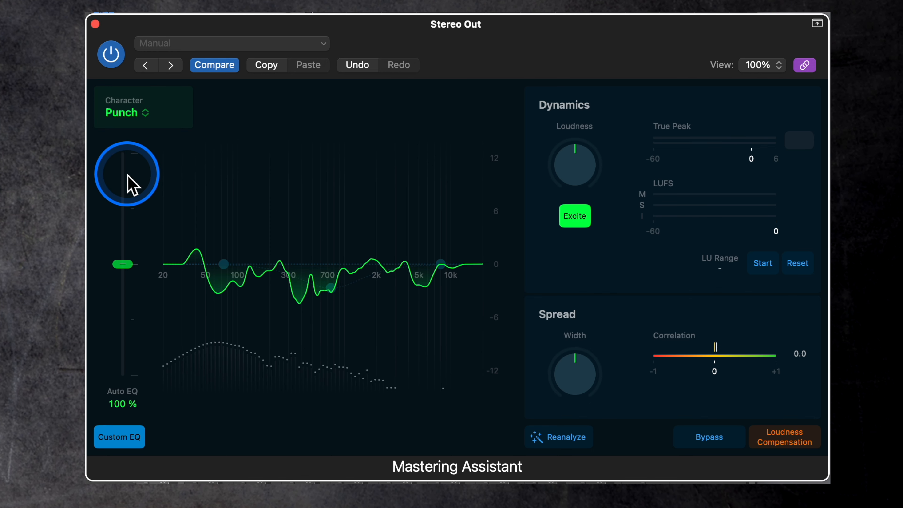
- Audition the Valve character once more and settle on Clean
{"action": "left_click", "coordinate": [144, 126]}
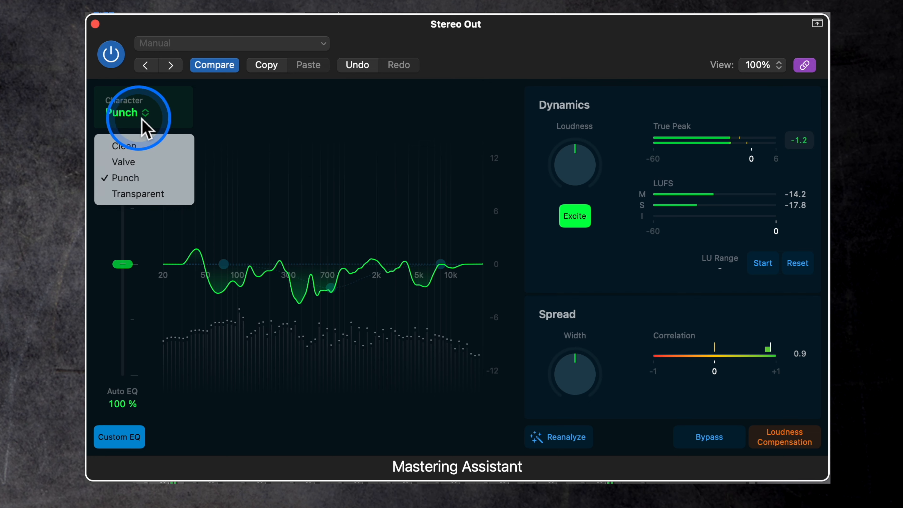
{"action": "left_click", "coordinate": [138, 164]}
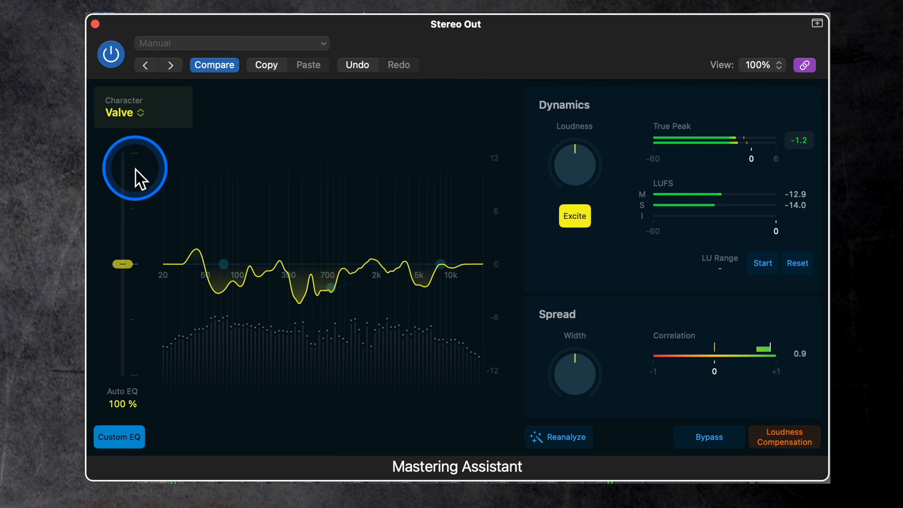
{"action": "left_click", "coordinate": [139, 116]}
{"action": "left_click", "coordinate": [132, 146]}
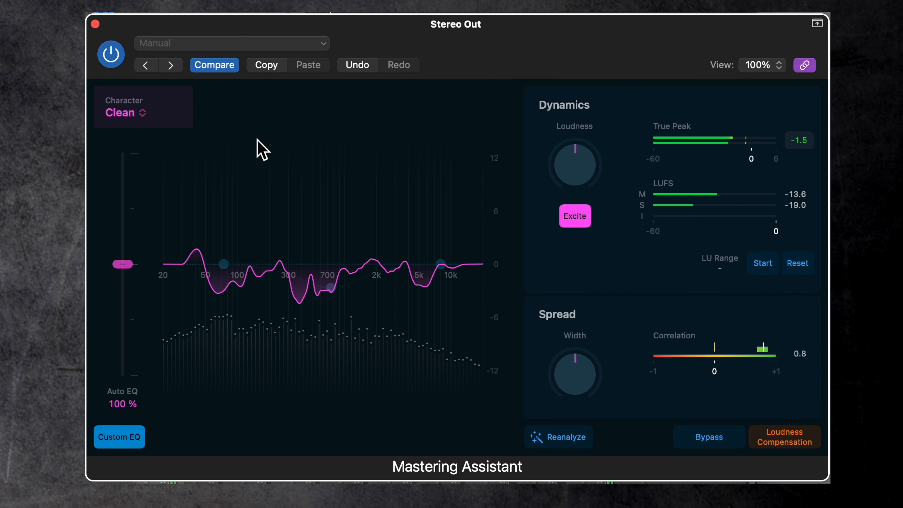
- Clear the True Peak reading, play the mix to measure its peak level, and clear the reading again
{"action": "left_click", "coordinate": [799, 141]}
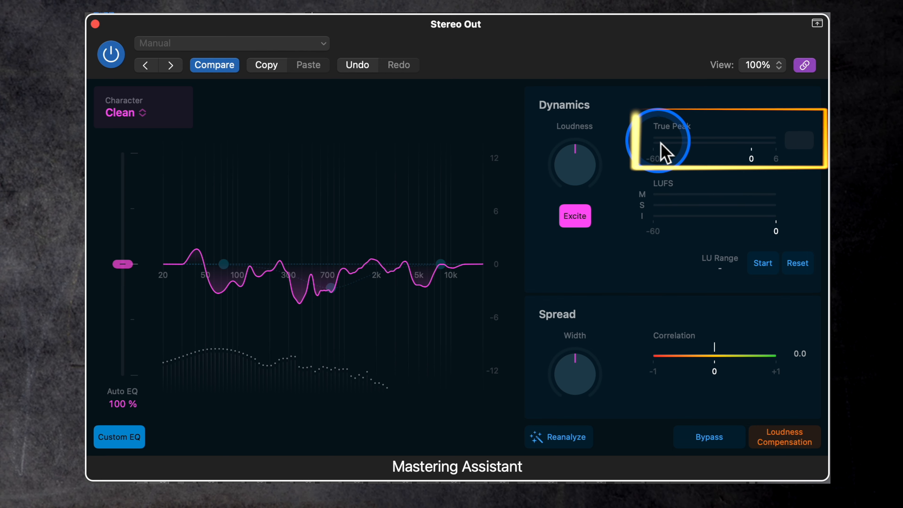
{"action": "key", "text": "space"}
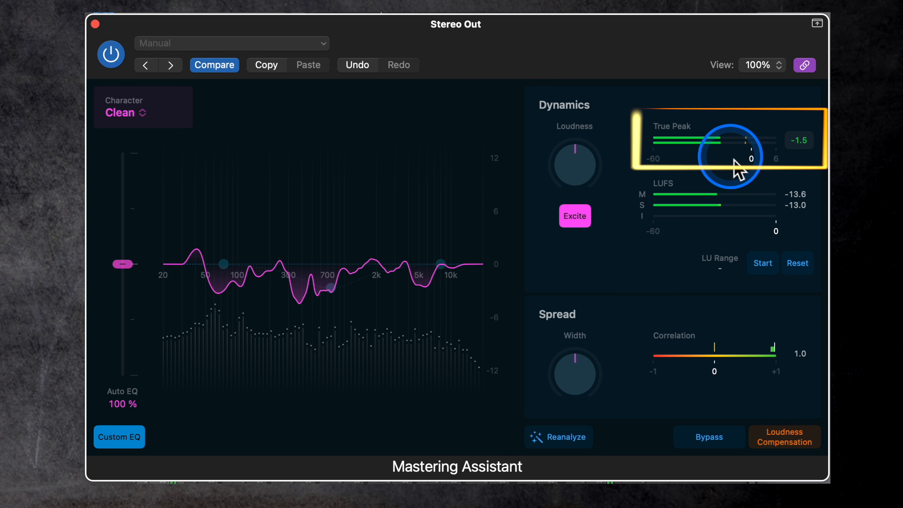
{"action": "left_click", "coordinate": [802, 146]}
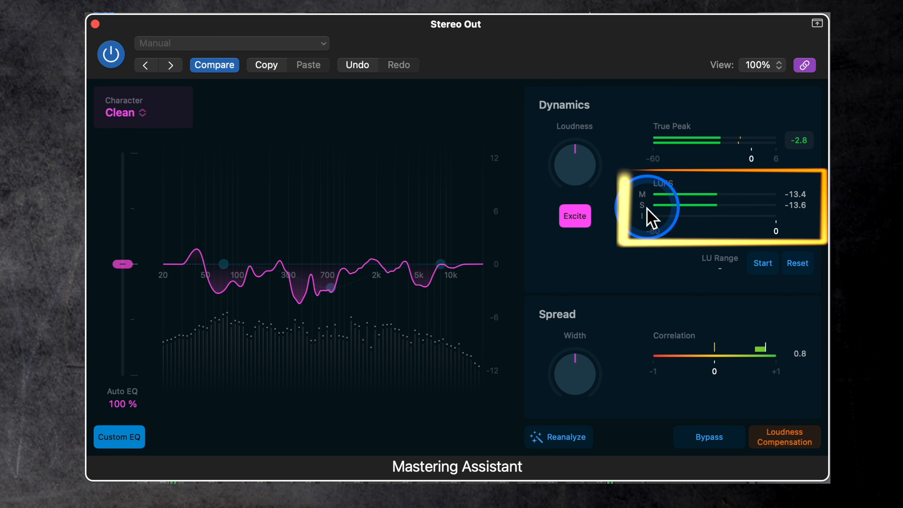
- Measure the integrated LUFS and LU Range during playback, pause the measurement and reset it
{"action": "left_click", "coordinate": [762, 267]}
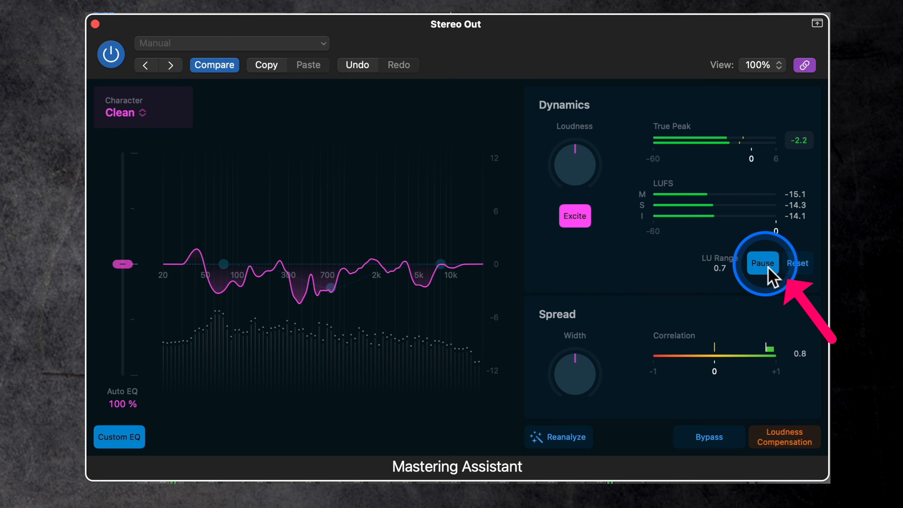
{"action": "left_click", "coordinate": [768, 278]}
{"action": "left_click", "coordinate": [805, 269]}
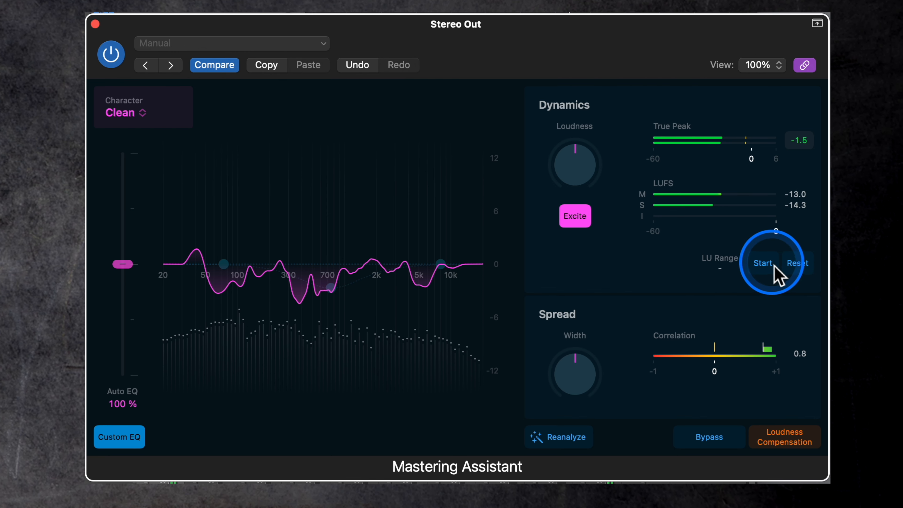
- Run a fresh integrated loudness measurement, pause and resume it, and finally stop and reset it
{"action": "left_click", "coordinate": [765, 264]}
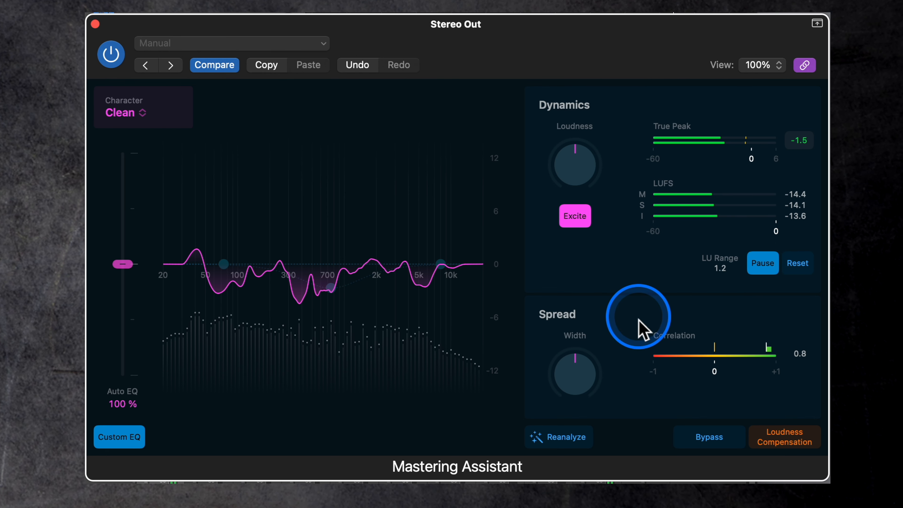
{"action": "left_click", "coordinate": [761, 266]}
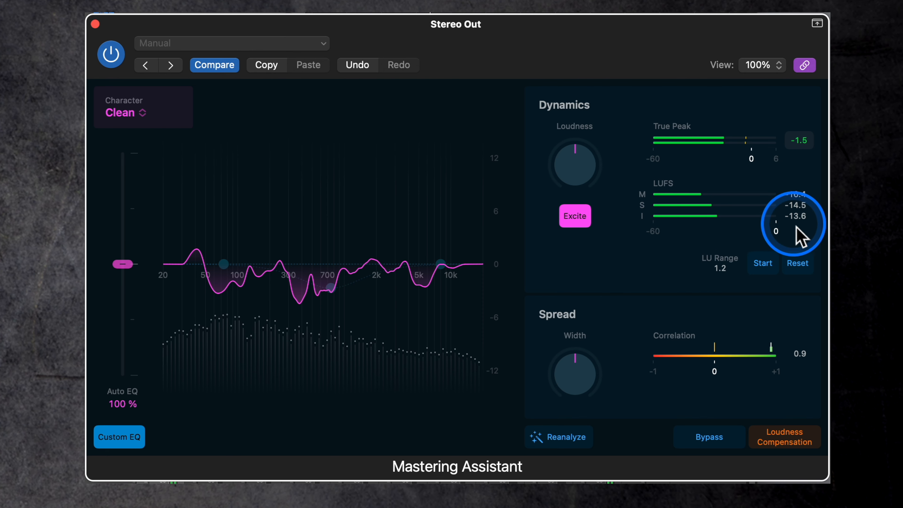
{"action": "left_click", "coordinate": [765, 265]}
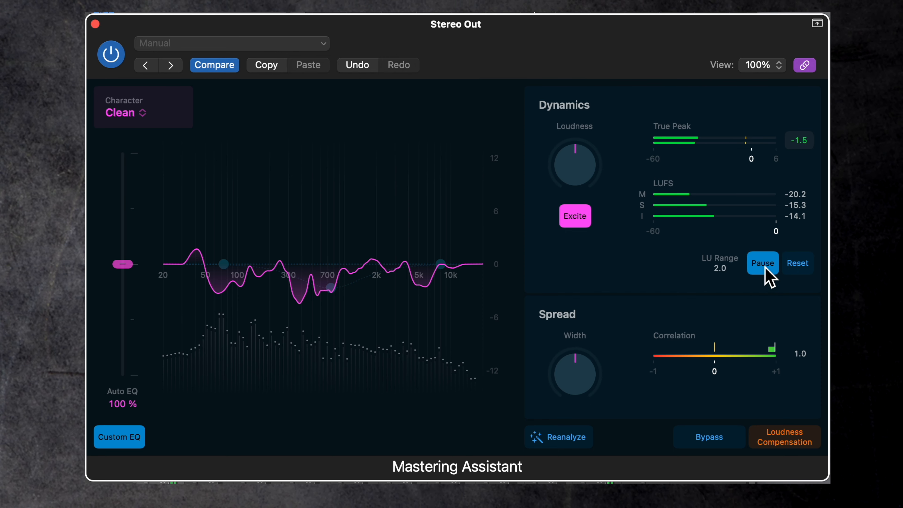
{"action": "left_click", "coordinate": [798, 272]}
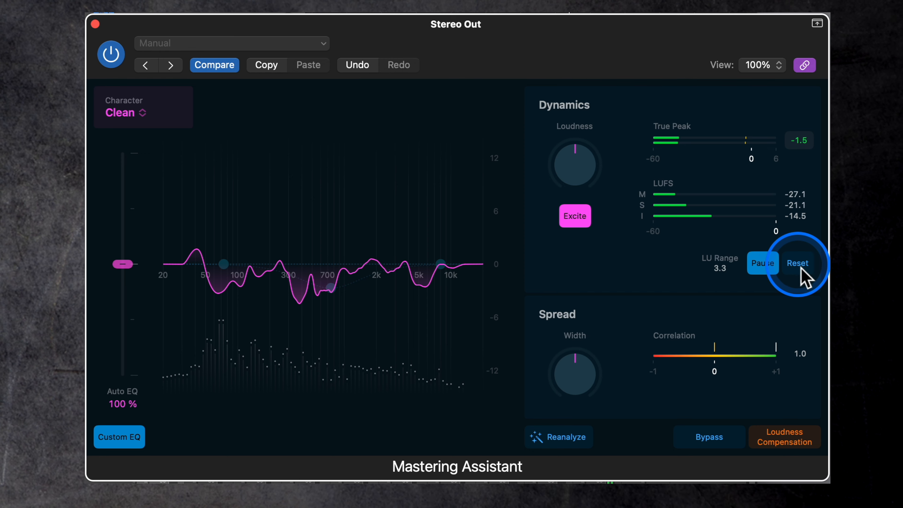
{"action": "left_click", "coordinate": [770, 271]}
{"action": "left_click", "coordinate": [798, 272]}
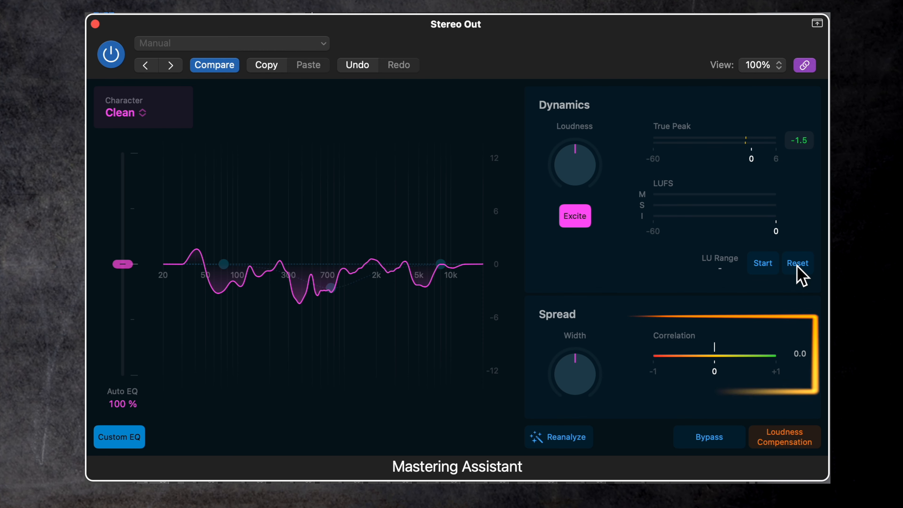
- Play the mix and test the Spread Width control while watching the Correlation meter
{"action": "key", "text": "space"}
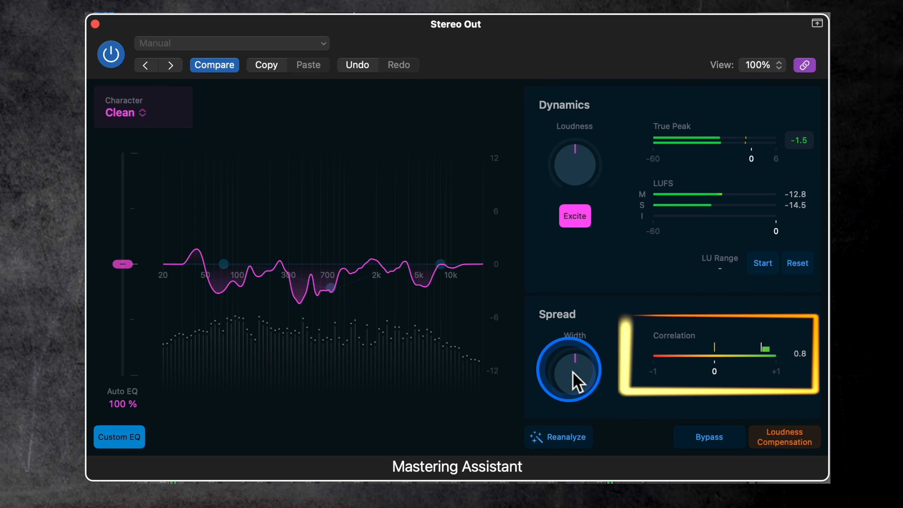
{"action": "mouse_move", "coordinate": [572, 374]}
{"action": "left_mouse_down"}
{"action": "mouse_move", "coordinate": [558, 285]}
{"action": "mouse_move", "coordinate": [563, 372]}
{"action": "left_mouse_up"}
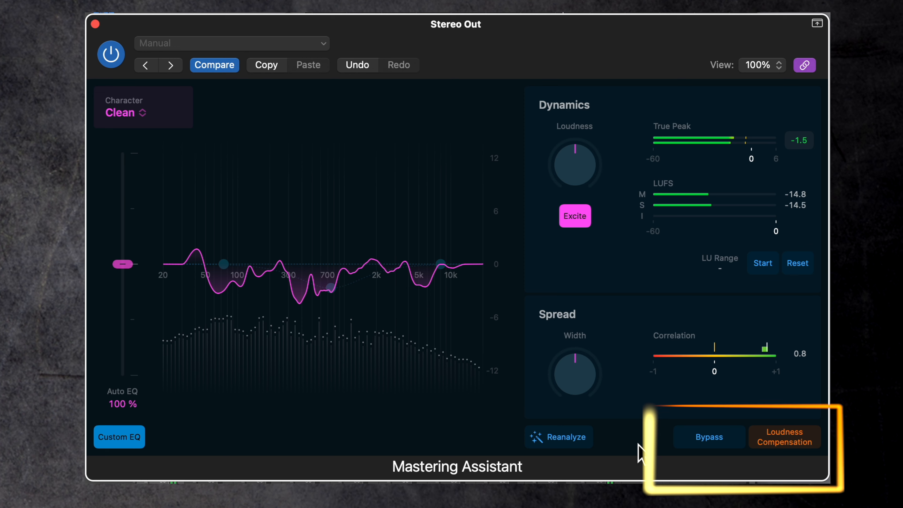
- Compare the mastered and unprocessed mix by repeatedly toggling the bypass during playback, leaving the processing active
{"action": "left_click", "coordinate": [717, 443]}
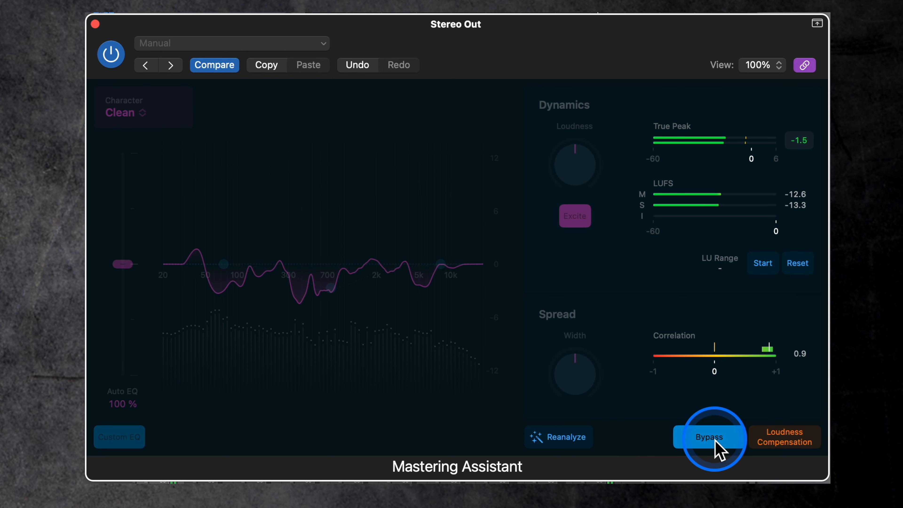
{"action": "left_click", "coordinate": [716, 442]}
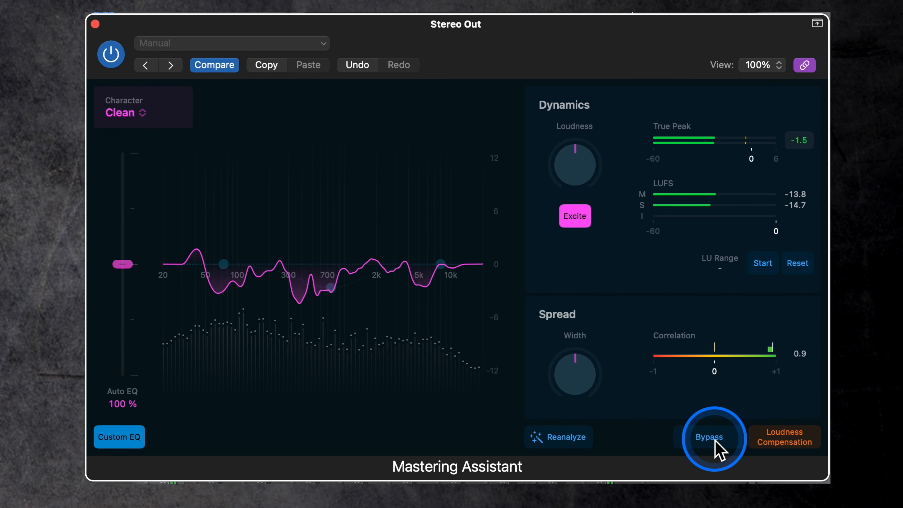
{"action": "left_click", "coordinate": [716, 442]}
{"action": "left_click", "coordinate": [716, 442]}
{"action": "left_click", "coordinate": [716, 442]}
{"action": "left_click", "coordinate": [716, 442]}
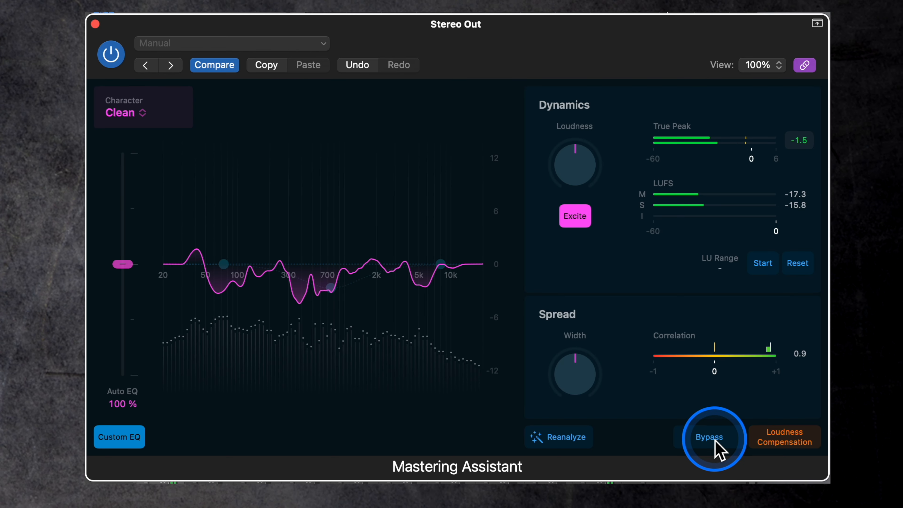
{"action": "left_click", "coordinate": [716, 442]}
{"action": "left_click", "coordinate": [716, 442]}
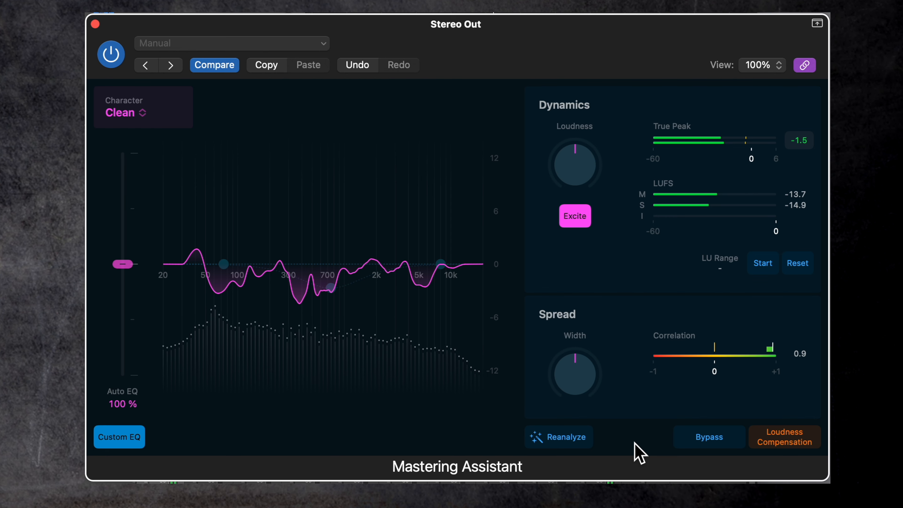
- Enable Loudness Compensation, compare the bypassed and mastered sound at matched levels during playback, and turn the compensation off
{"action": "left_click", "coordinate": [818, 431]}
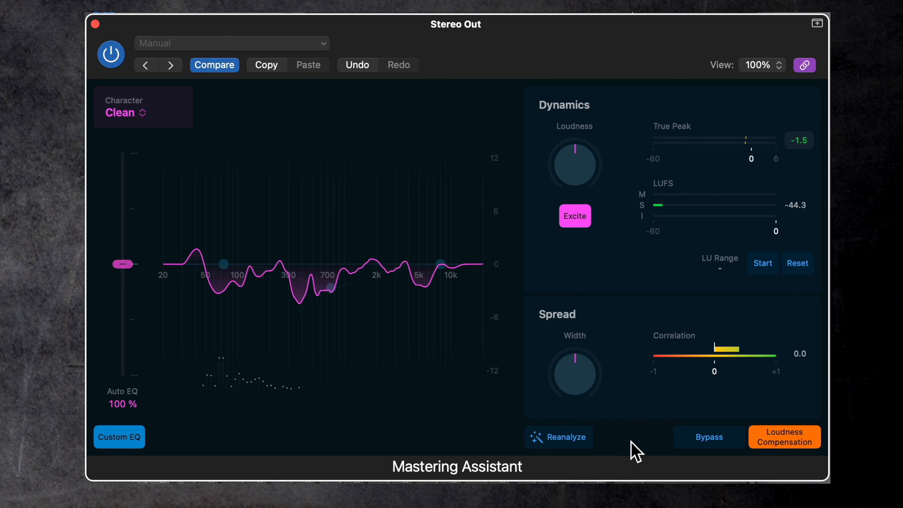
{"action": "key", "text": "space"}
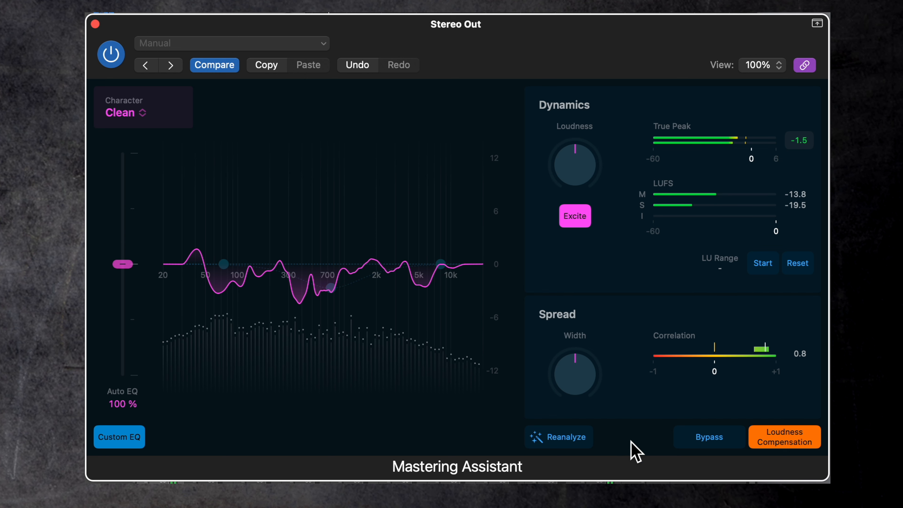
{"action": "left_click", "coordinate": [707, 442]}
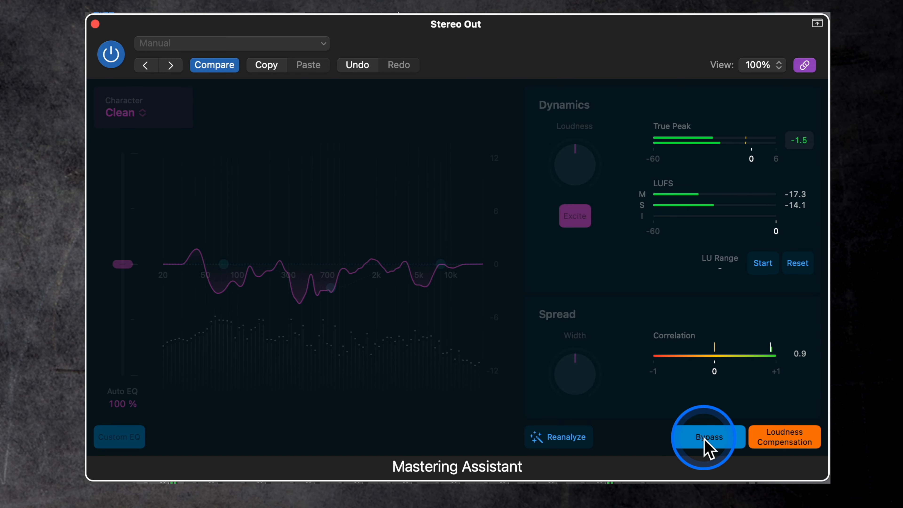
{"action": "left_click", "coordinate": [704, 440]}
{"action": "left_click", "coordinate": [704, 439]}
{"action": "left_click", "coordinate": [704, 440]}
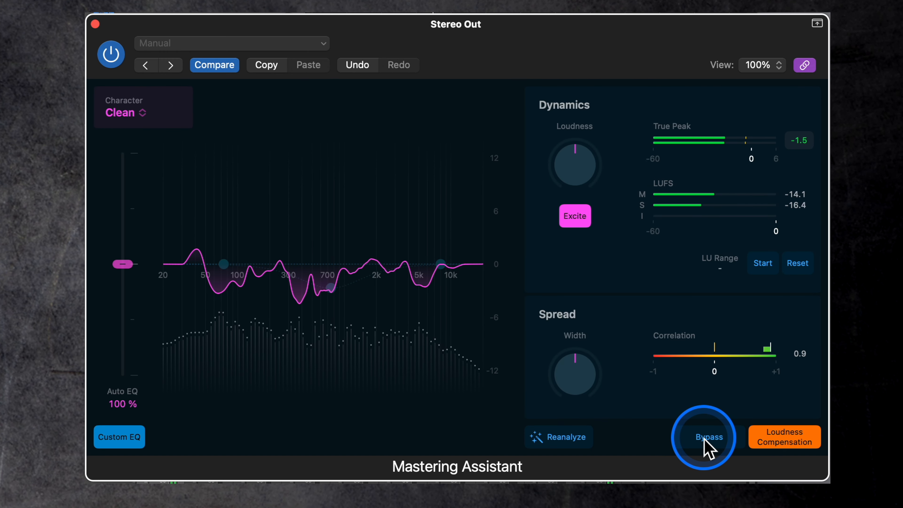
{"action": "left_click", "coordinate": [705, 439]}
{"action": "left_click", "coordinate": [704, 439]}
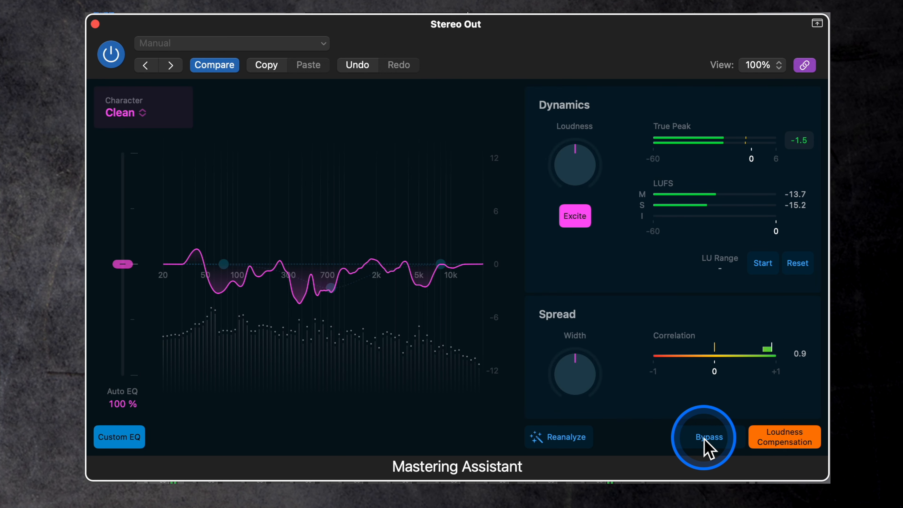
{"action": "left_click", "coordinate": [776, 438]}
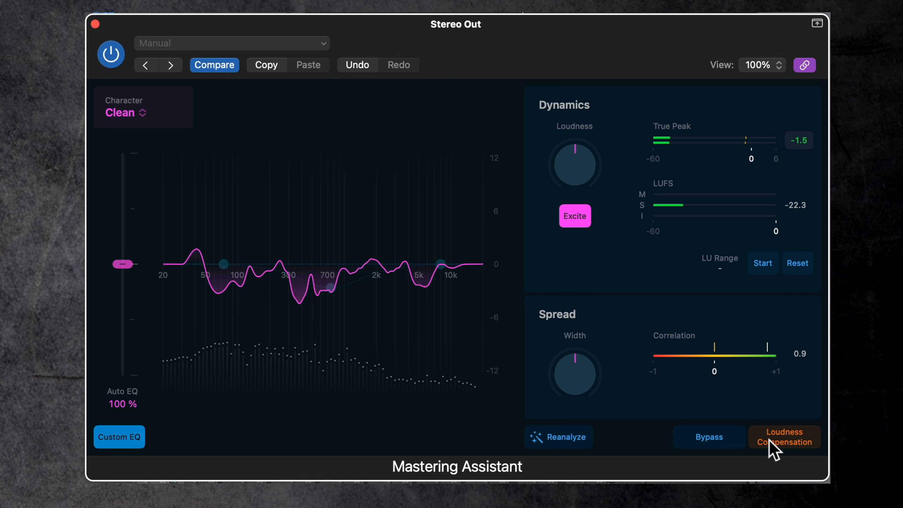
- Reanalyze the mix with the Mastering Assistant
{"action": "left_click", "coordinate": [560, 443]}
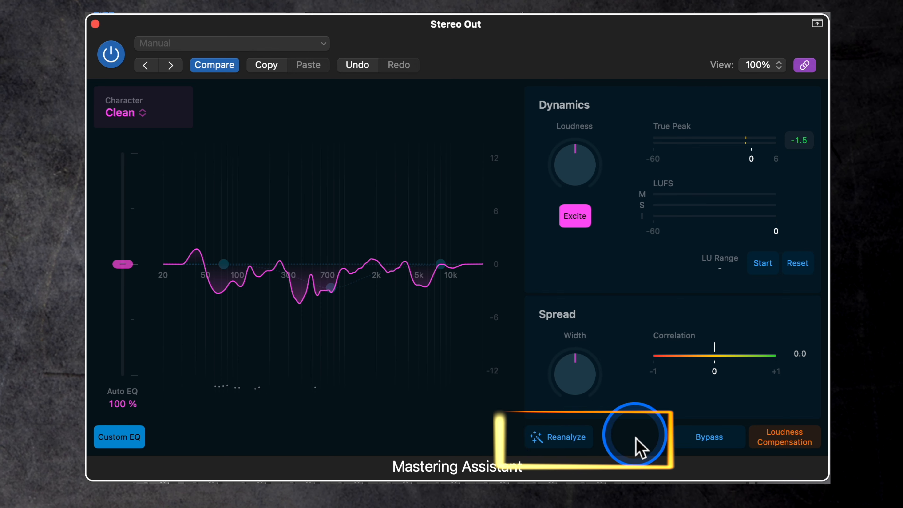
{"action": "left_click", "coordinate": [570, 442]}
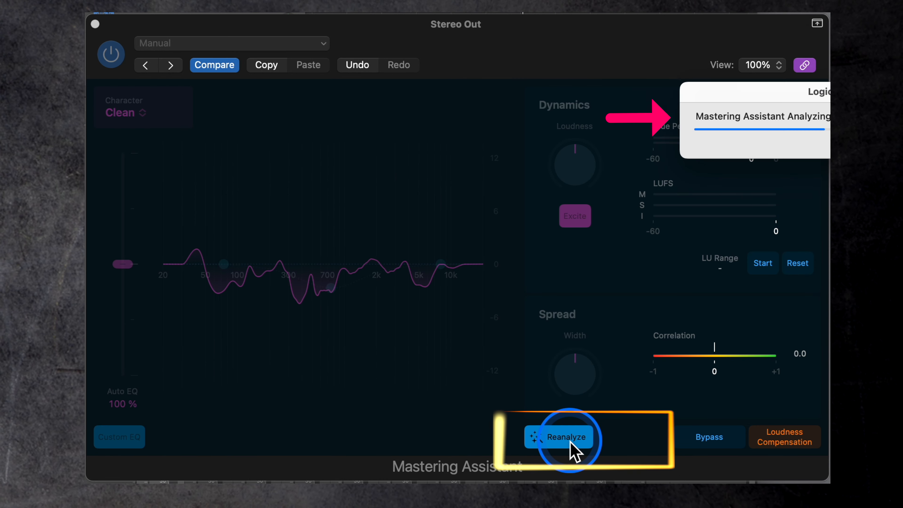
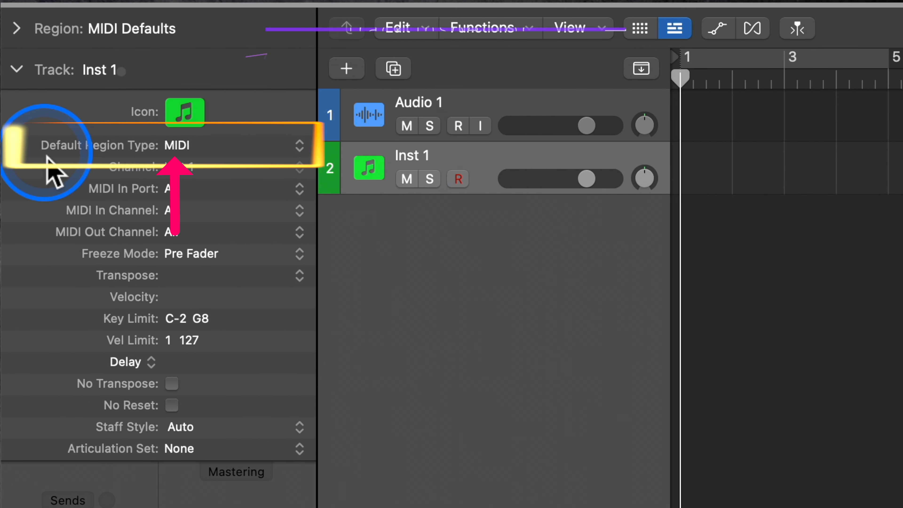
- Open the default region type choices for the Inst 1 track and try the Pattern and Drummer types in turn
{"action": "left_click", "coordinate": [294, 147]}
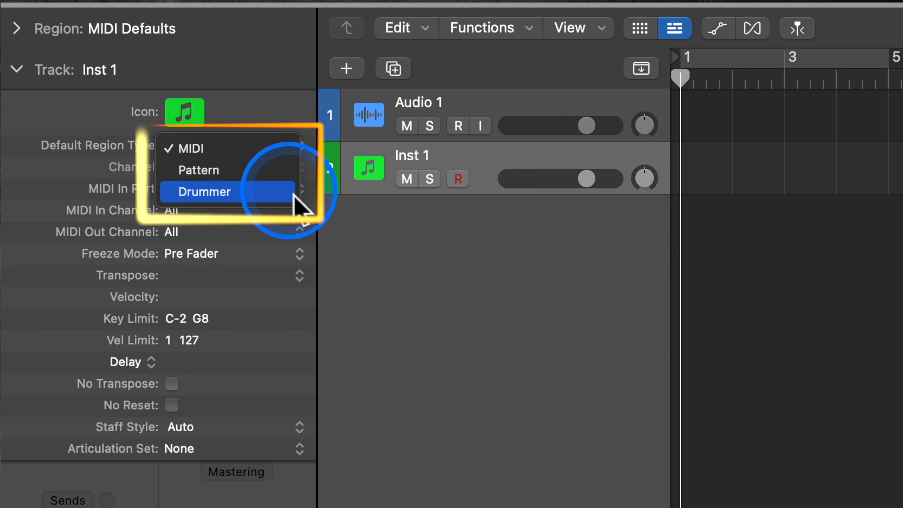
{"action": "left_click", "coordinate": [487, 284]}
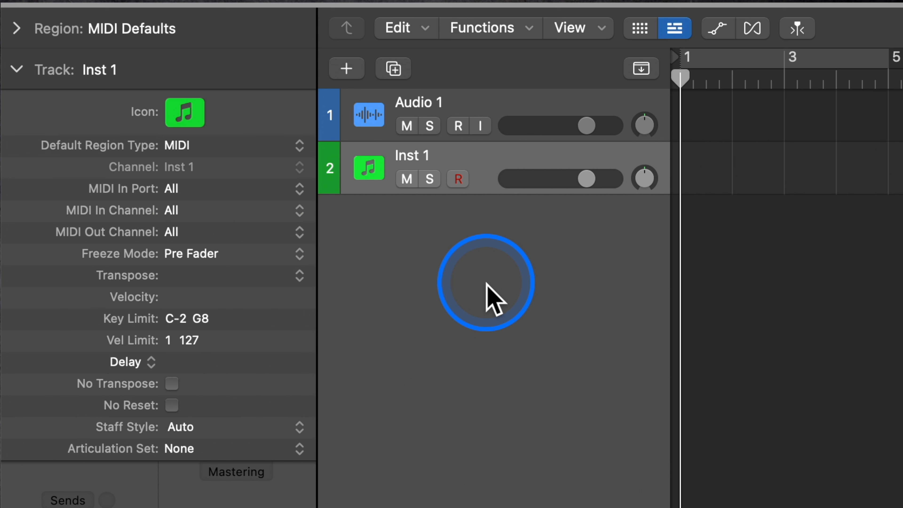
{"action": "left_click", "coordinate": [204, 145]}
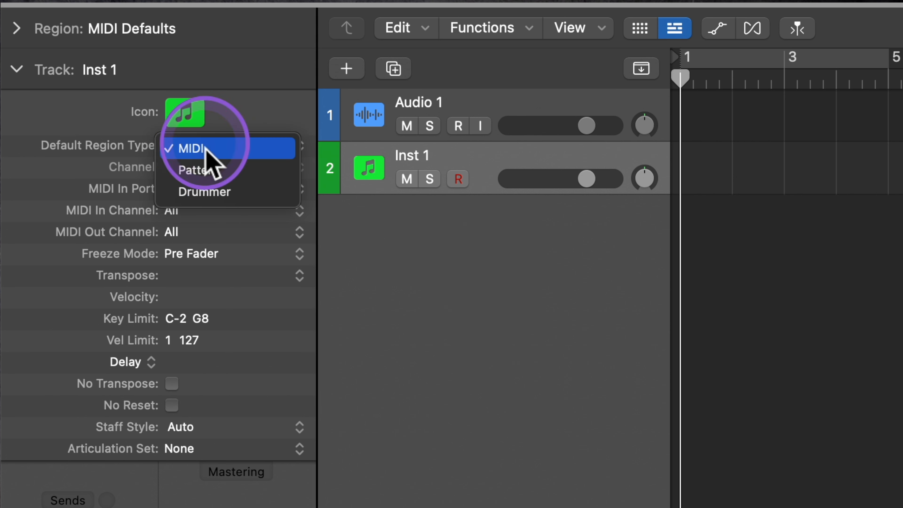
{"action": "left_click", "coordinate": [213, 171]}
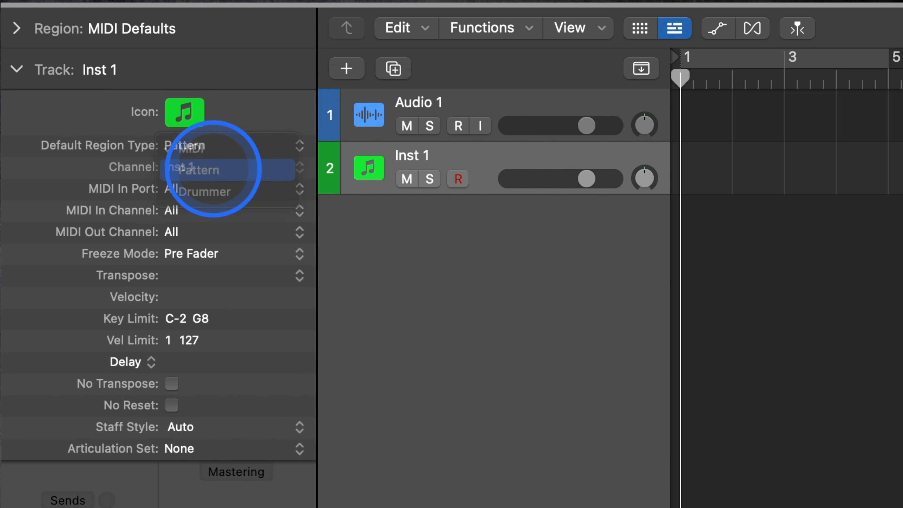
{"action": "left_click", "coordinate": [203, 152]}
{"action": "left_click", "coordinate": [212, 170]}
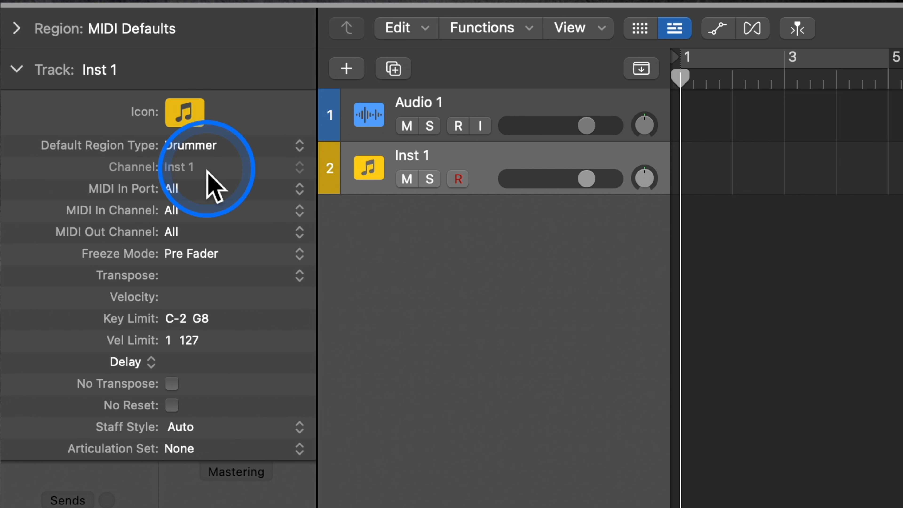
{"action": "left_click", "coordinate": [208, 146]}
{"action": "left_click", "coordinate": [199, 128]}
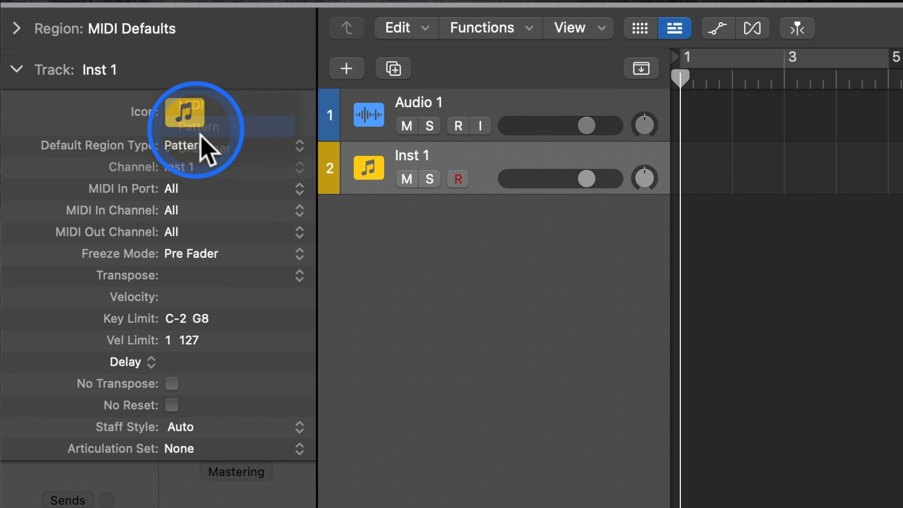
{"action": "left_click", "coordinate": [208, 146]}
{"action": "left_click", "coordinate": [213, 170]}
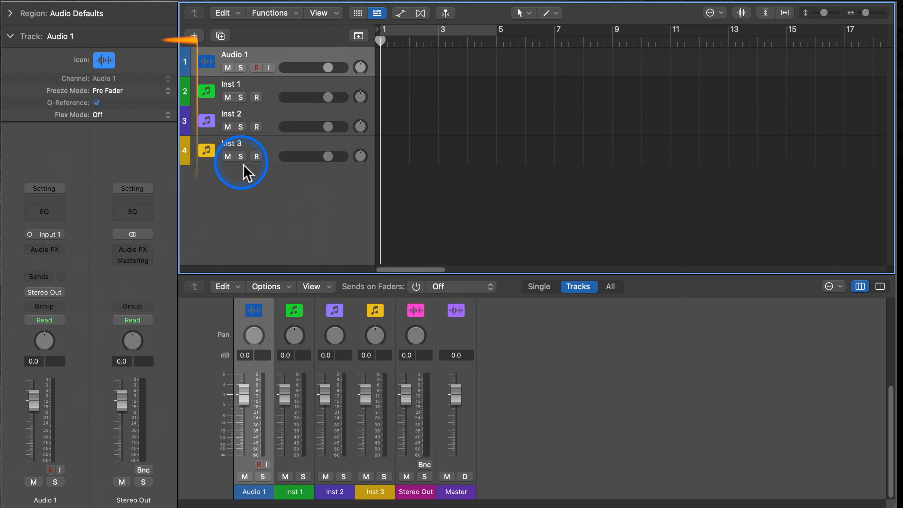
- Select the Inst 1, Inst 2 and Inst 3 tracks in turn to compare their header colors by region type
{"action": "left_click", "coordinate": [189, 121]}
{"action": "left_click", "coordinate": [189, 149]}
{"action": "left_click", "coordinate": [189, 123]}
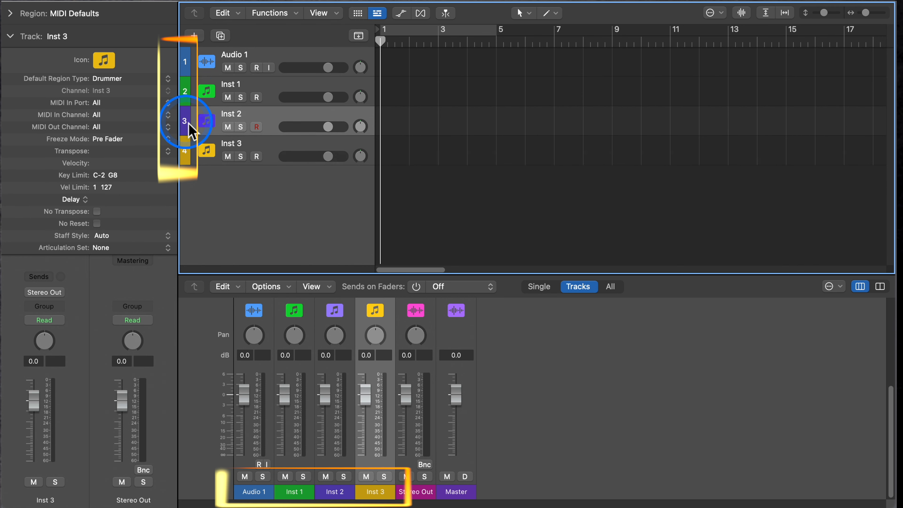
{"action": "left_click", "coordinate": [187, 97]}
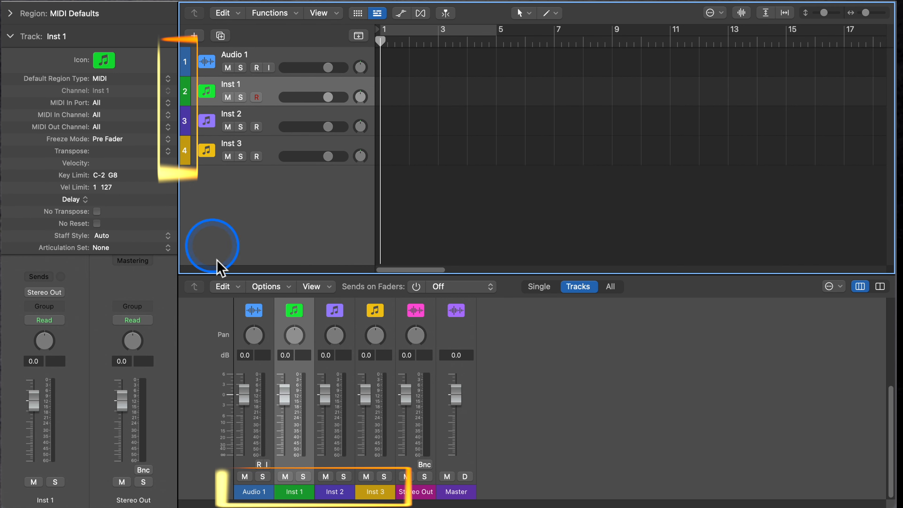
- Select the Audio 1, Inst 1, Inst 2 and Inst 3 channel strips in the Mixer to compare their colors and icons
{"action": "left_click", "coordinate": [261, 498]}
{"action": "left_click", "coordinate": [295, 492]}
{"action": "left_click", "coordinate": [337, 494]}
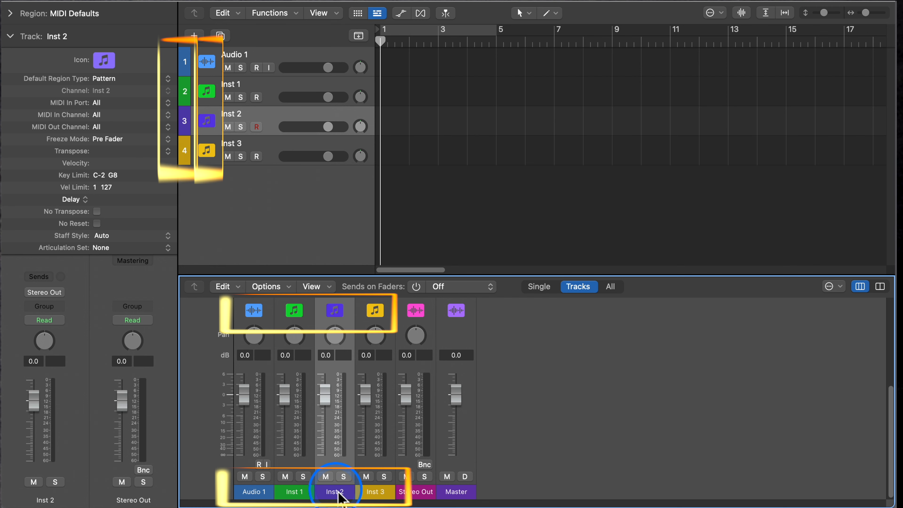
{"action": "left_click", "coordinate": [372, 491]}
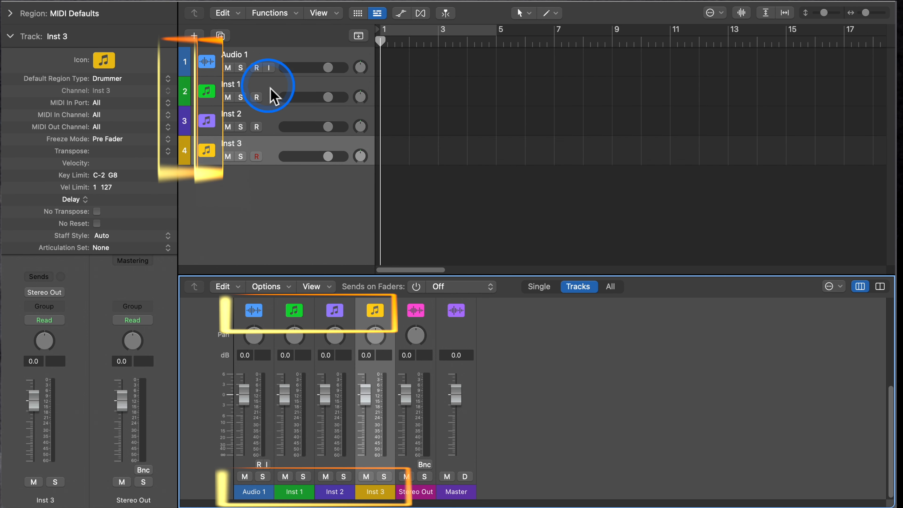
- Go through the Inst 1, Inst 2 and Inst 3 tracks in the Tracks area to examine each default region type
{"action": "left_click", "coordinate": [273, 95]}
{"action": "left_click", "coordinate": [275, 122]}
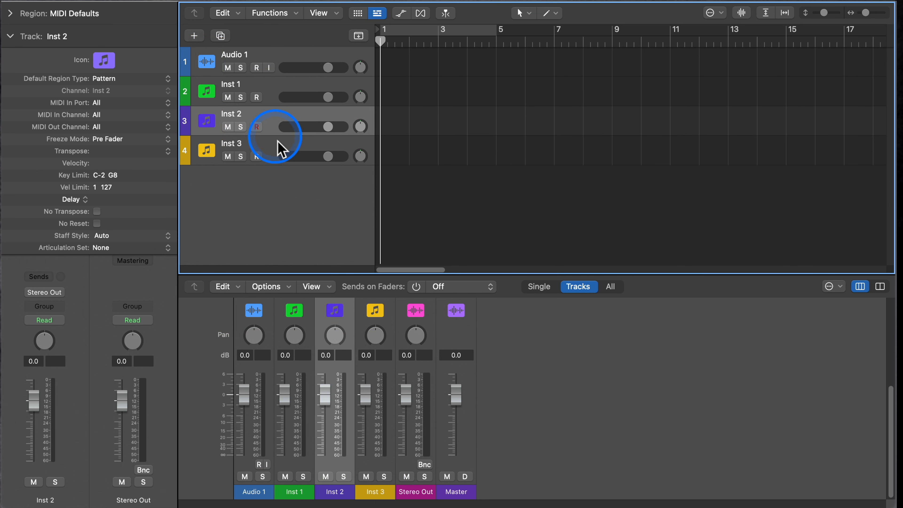
{"action": "left_click", "coordinate": [280, 154]}
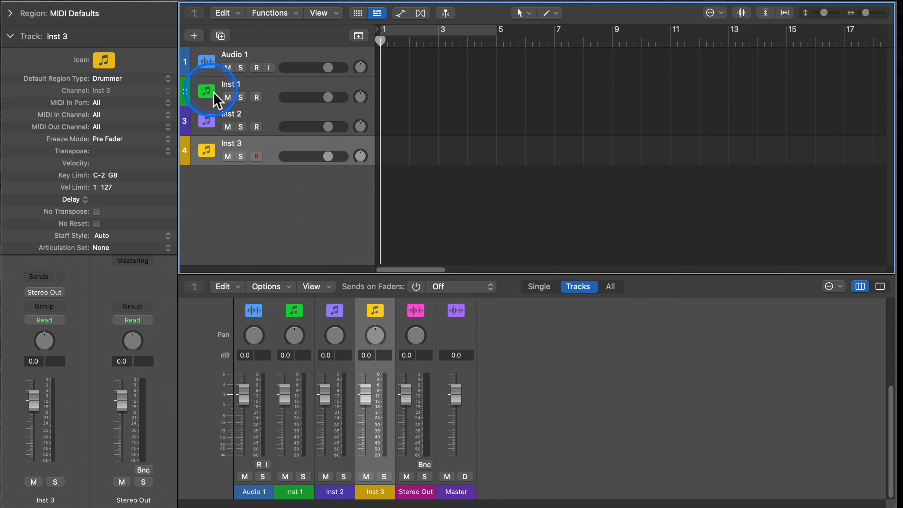
- Create one-bar MIDI regions at bars 1, 3 and 5 on Inst 1, and three consecutive Pattern regions from bar 1 on Inst 2
{"action": "left_click", "coordinate": [216, 101]}
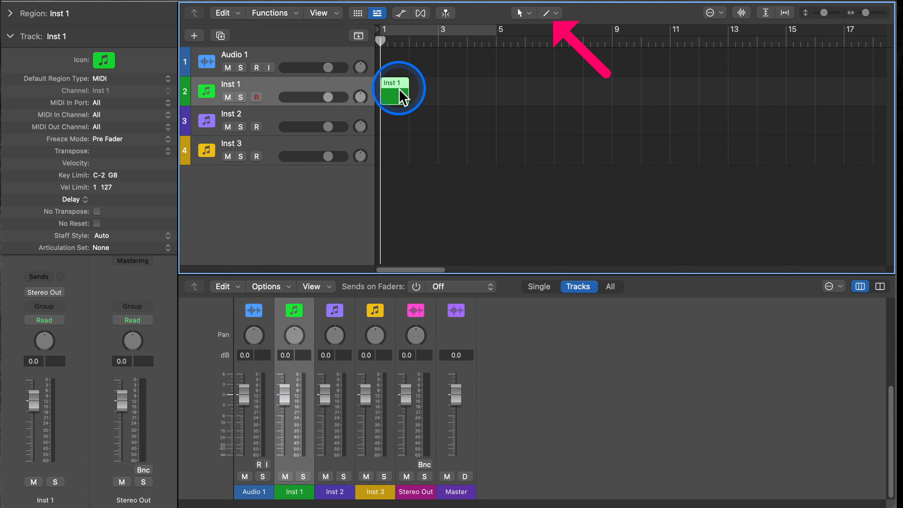
{"action": "left_click_drag", "start_coordinate": [402, 98], "coordinate": [459, 97]}
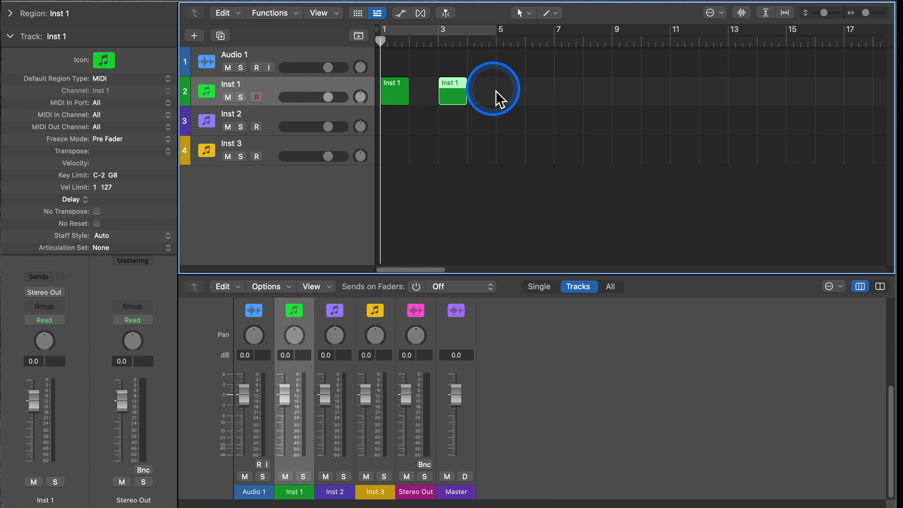
{"action": "double_click", "coordinate": [410, 130]}
{"action": "key", "text": "super+r"}
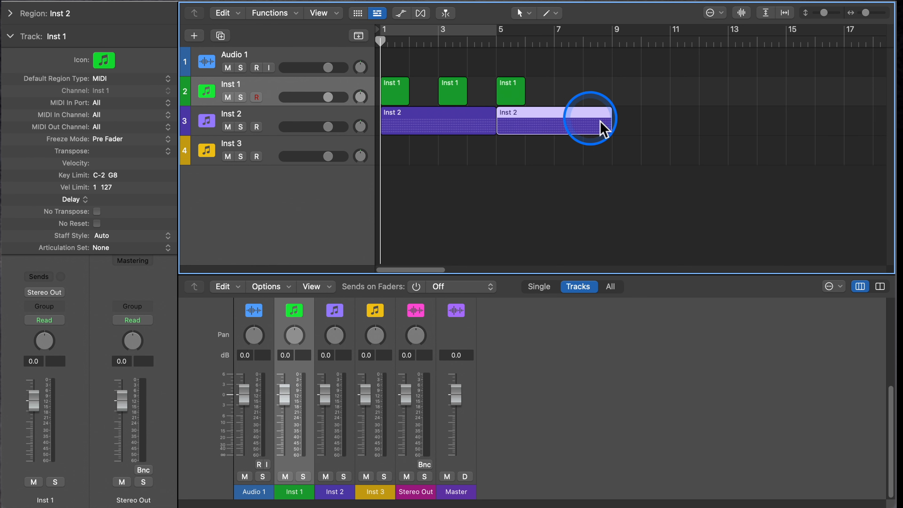
{"action": "key", "text": "super+r"}
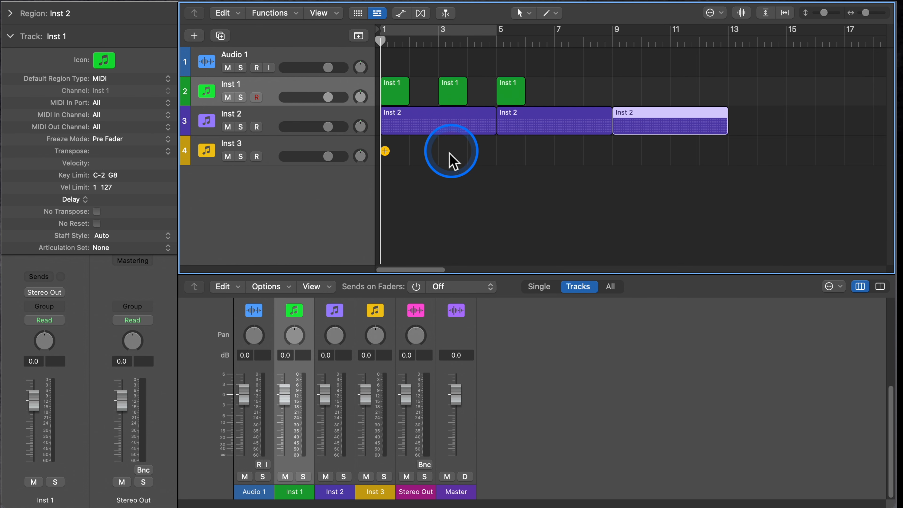
- Add Drummer regions starting at bars 2 and 12 on the Inst 3 track and open the Editors pane
{"action": "double_click", "coordinate": [425, 156]}
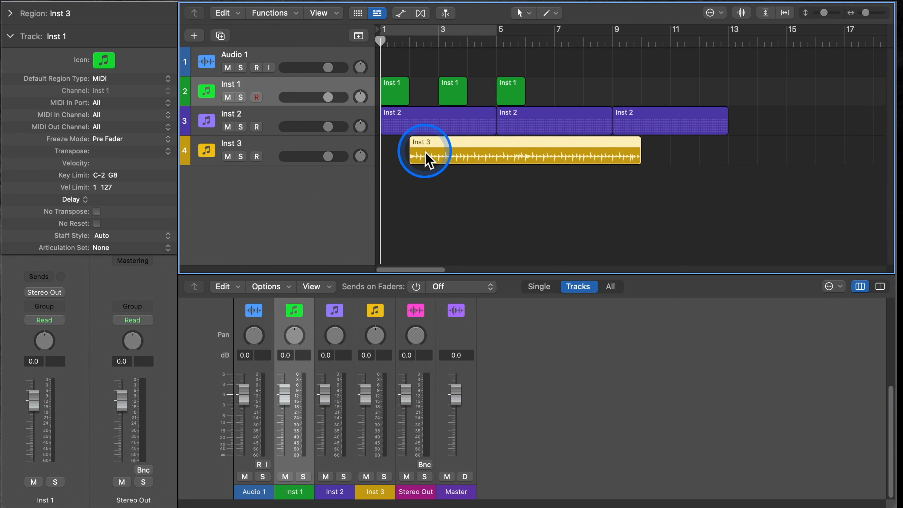
{"action": "double_click", "coordinate": [712, 151]}
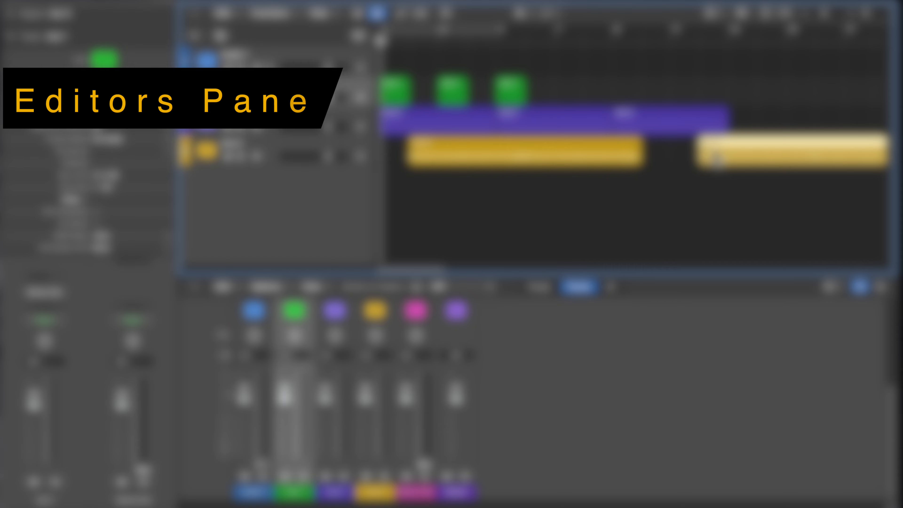
{"action": "key", "text": "e"}
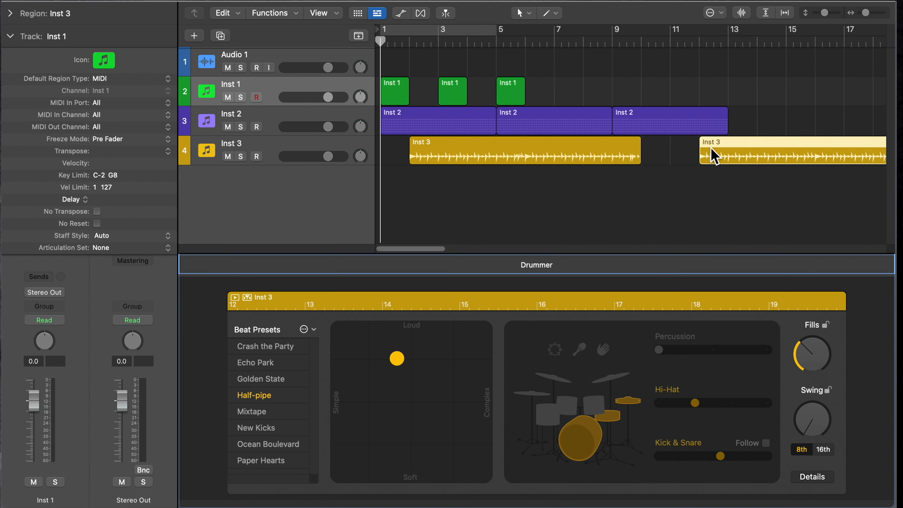
- Deselect all regions and switch between the three instrument tracks to compare which editor each one displays
{"action": "left_click", "coordinate": [505, 192]}
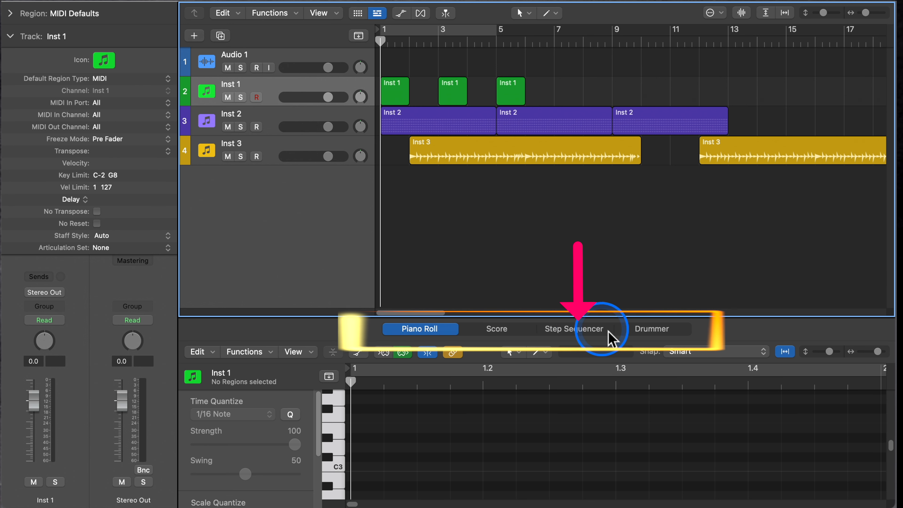
{"action": "left_click", "coordinate": [288, 121]}
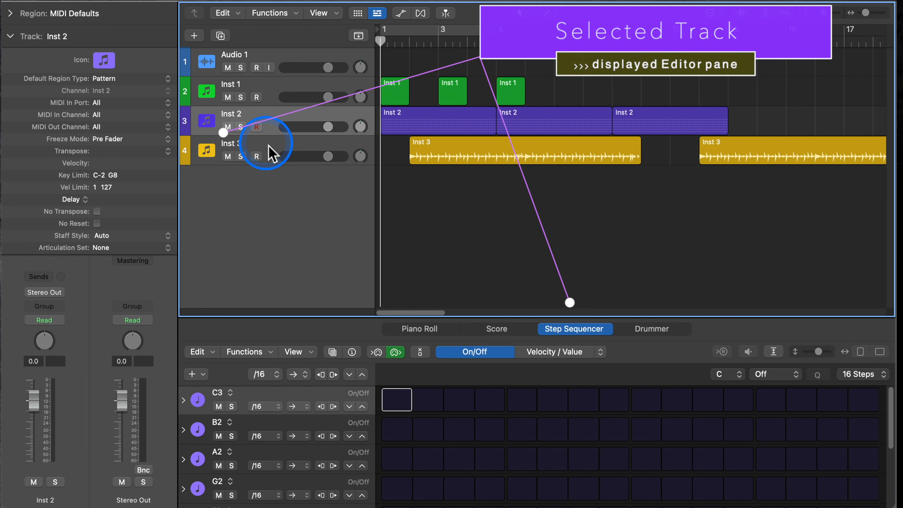
{"action": "left_click", "coordinate": [272, 151]}
{"action": "left_click", "coordinate": [277, 105]}
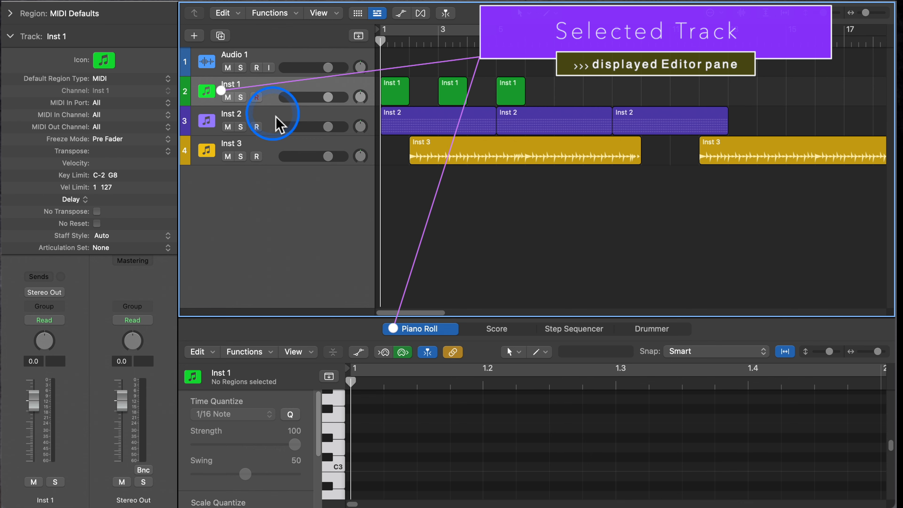
{"action": "left_click", "coordinate": [278, 123]}
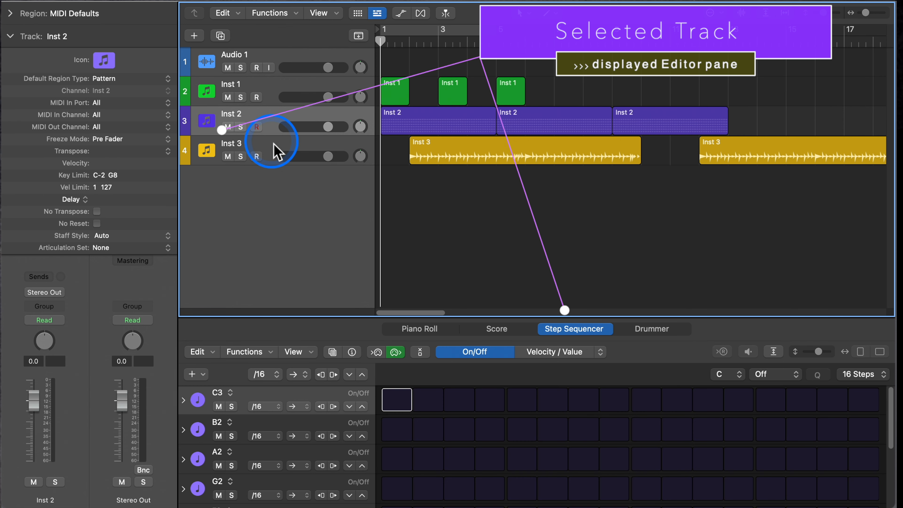
{"action": "left_click", "coordinate": [274, 145]}
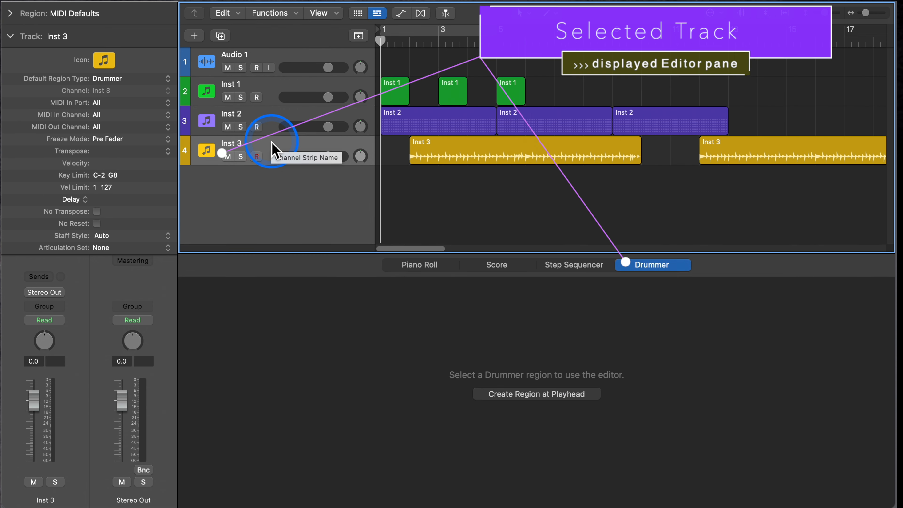
{"action": "left_click", "coordinate": [273, 89]}
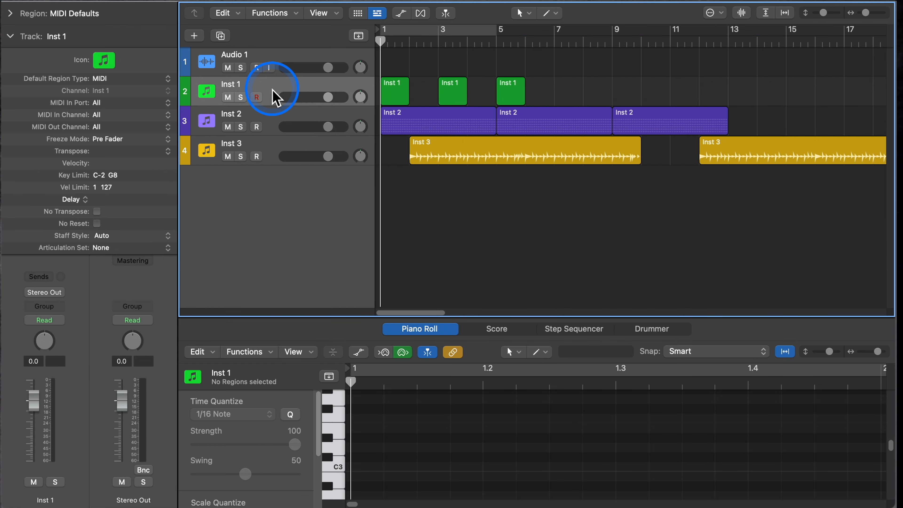
- Select MIDI, Pattern and Drummer regions alternately to compare the editors offered for each region type, ending on the bar 3 MIDI region
{"action": "left_click", "coordinate": [451, 91]}
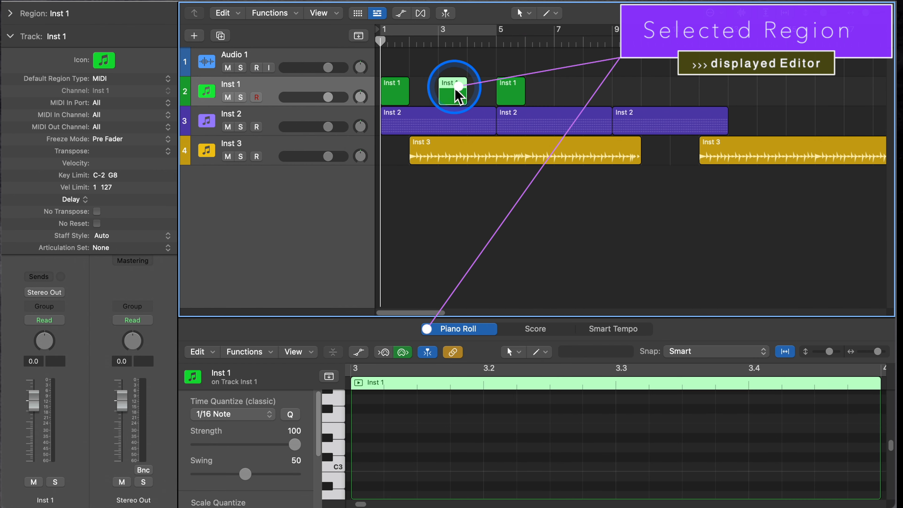
{"action": "left_click", "coordinate": [454, 130]}
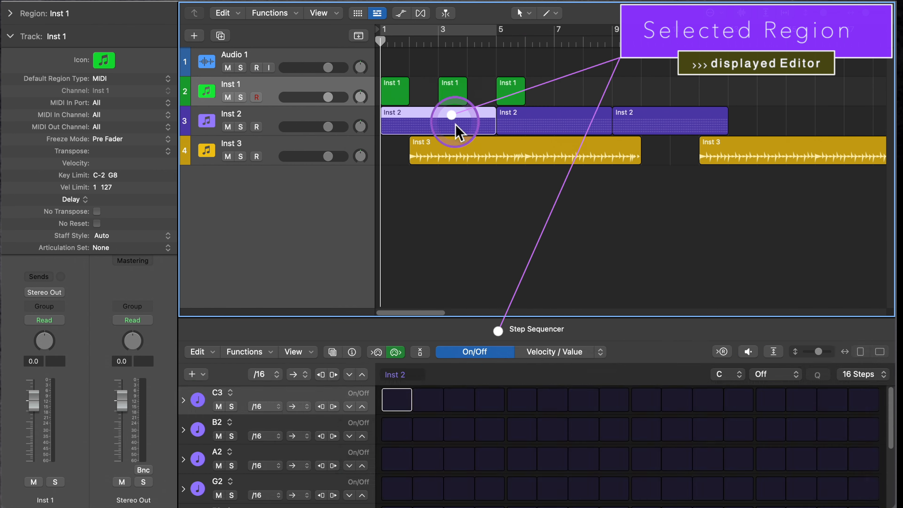
{"action": "left_click", "coordinate": [474, 162]}
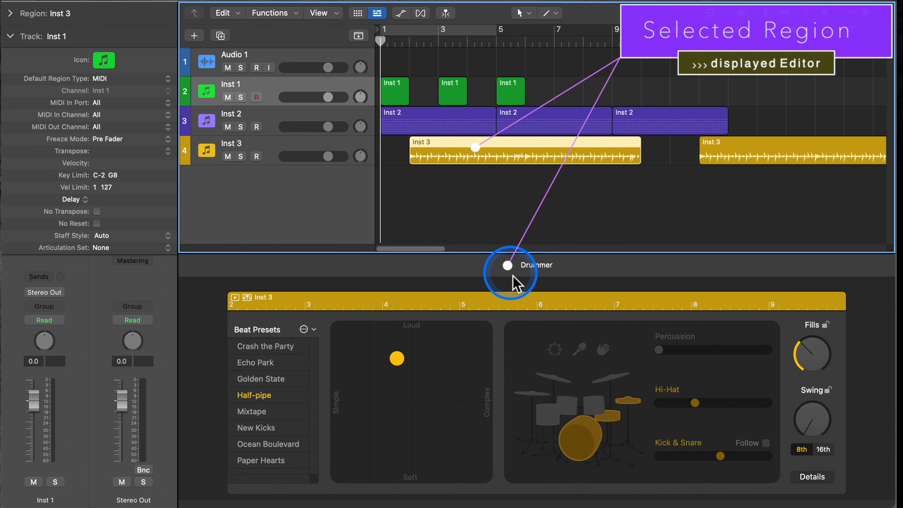
{"action": "left_click", "coordinate": [463, 134]}
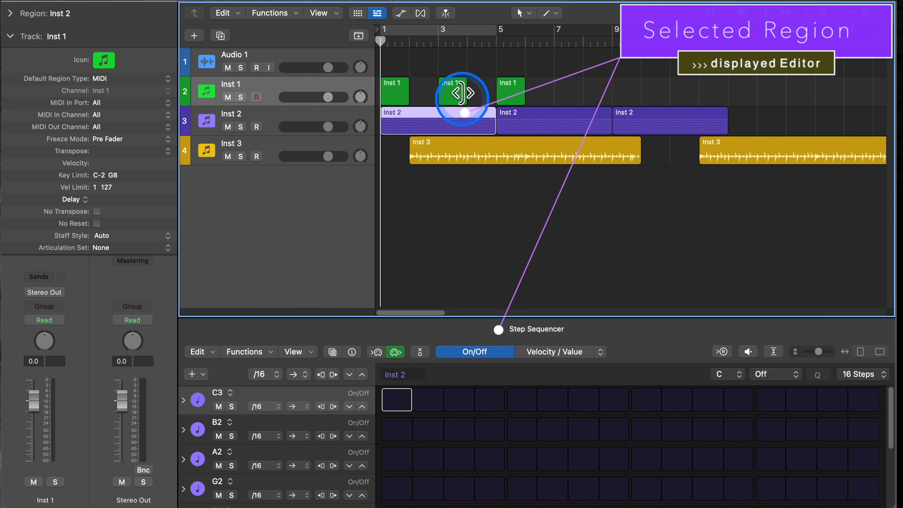
{"action": "left_click", "coordinate": [449, 94]}
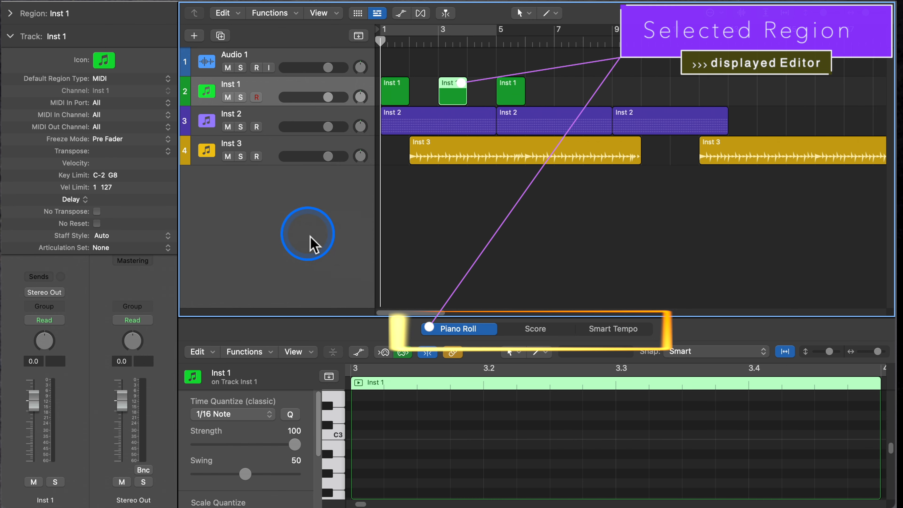
{"action": "scroll", "coordinate": [465, 213], "scroll_direction": "down", "scroll_amount": 6}
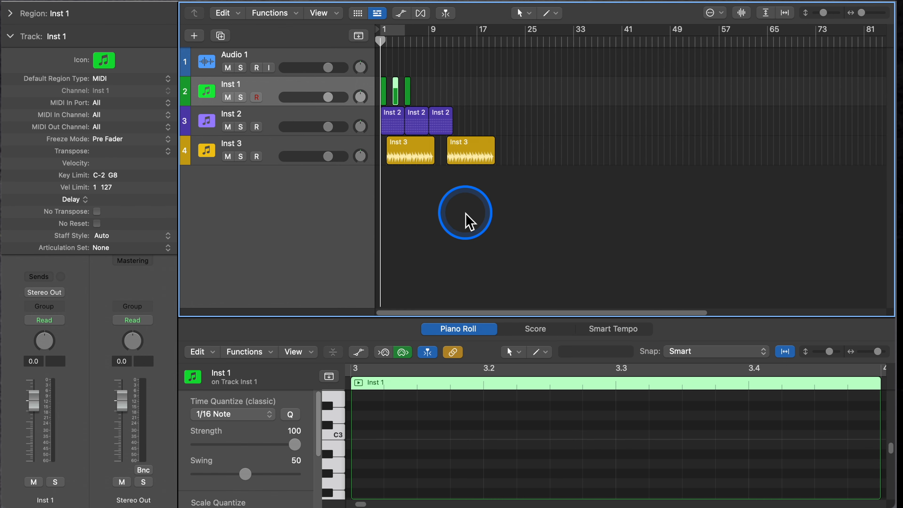
{"action": "scroll", "coordinate": [466, 213], "scroll_direction": "up", "scroll_amount": 4}
{"action": "scroll", "coordinate": [465, 214], "scroll_direction": "up", "scroll_amount": 3}
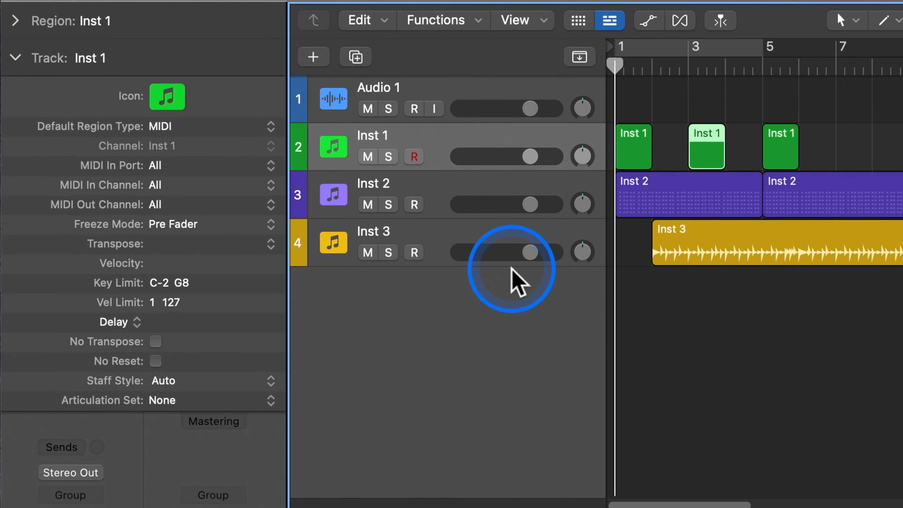
- Check the Default Region Type choices of the Inst 3 and Inst 2 tracks without changing them
{"action": "left_click", "coordinate": [437, 237]}
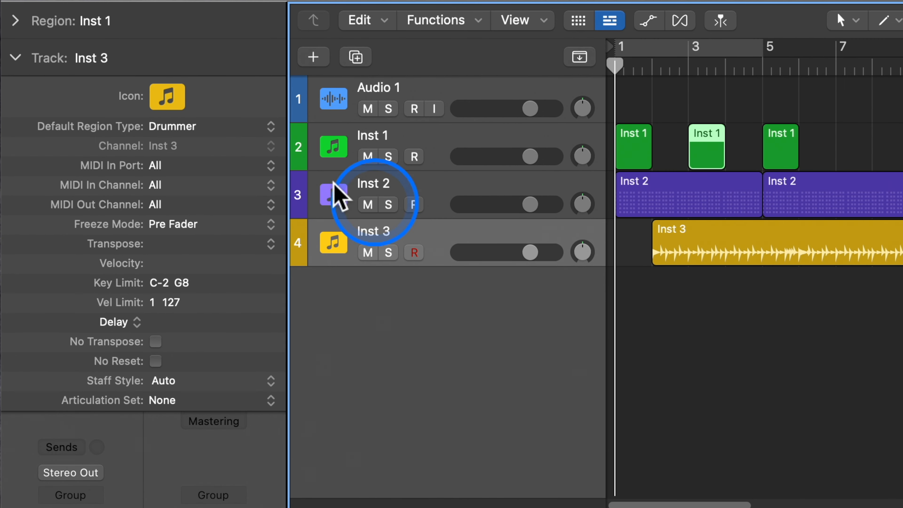
{"action": "left_click", "coordinate": [208, 131]}
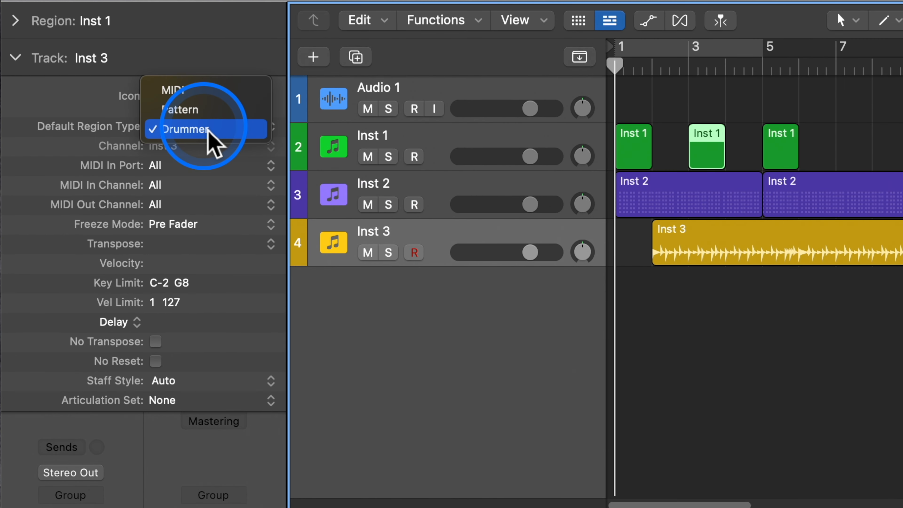
{"action": "left_click", "coordinate": [482, 357]}
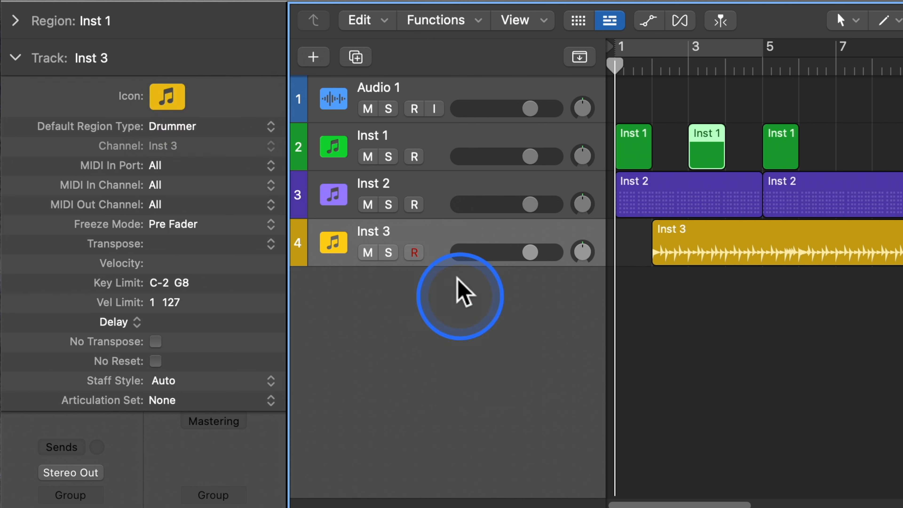
{"action": "left_click", "coordinate": [442, 191]}
{"action": "left_click", "coordinate": [213, 140]}
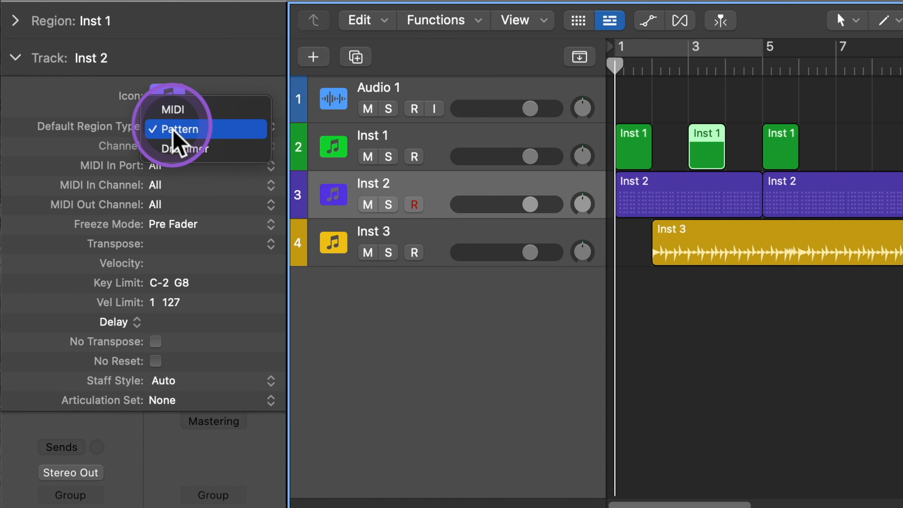
{"action": "left_click", "coordinate": [363, 298]}
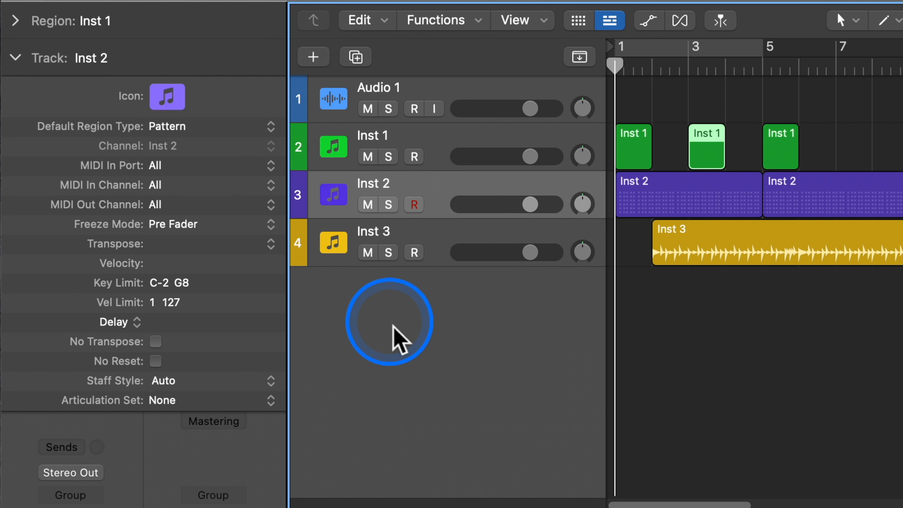
- Create a Drummer region at bar 7 and a Pattern region at bar 17 on the Inst 1 track
{"action": "left_click", "coordinate": [421, 148]}
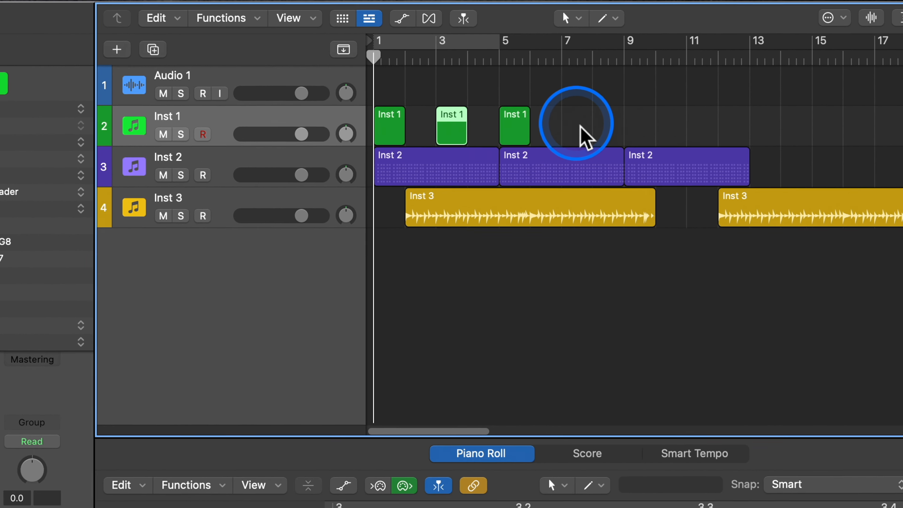
{"action": "right_click", "coordinate": [578, 125]}
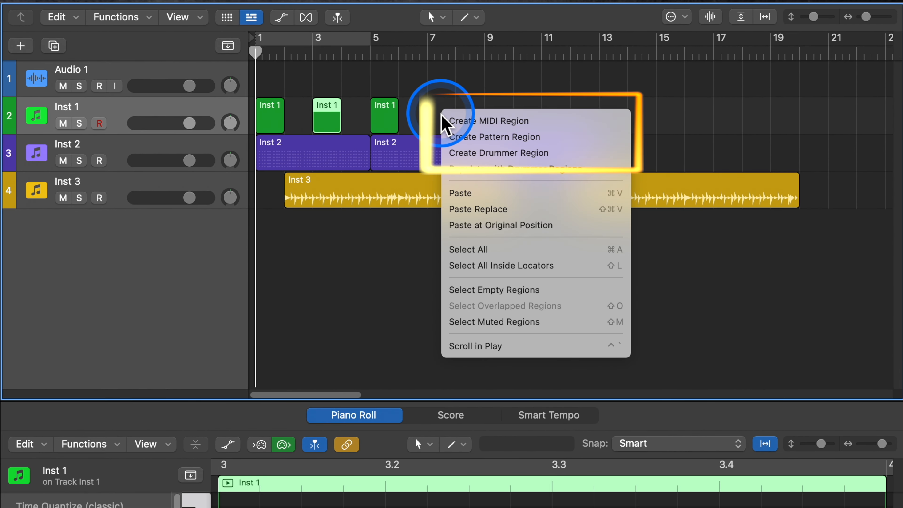
{"action": "left_click", "coordinate": [593, 156]}
{"action": "left_click", "coordinate": [725, 119]}
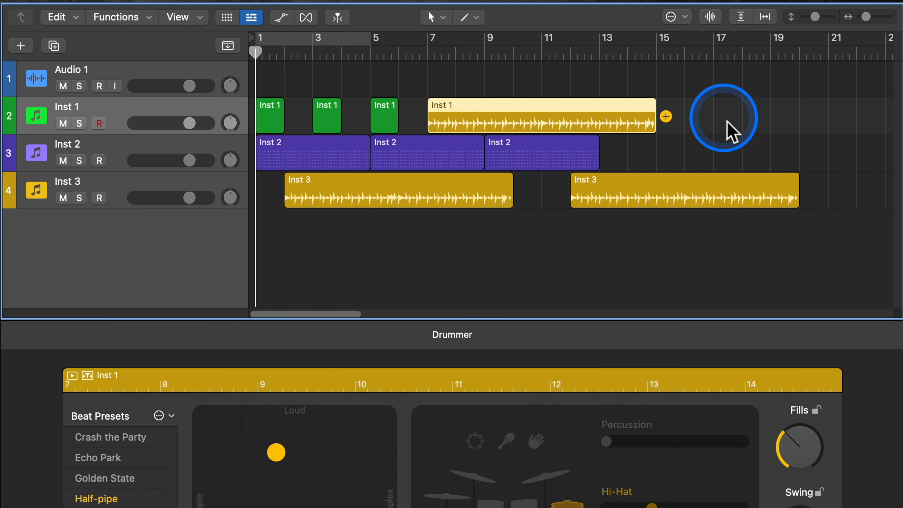
{"action": "right_click", "coordinate": [727, 131]}
{"action": "left_click", "coordinate": [747, 141]}
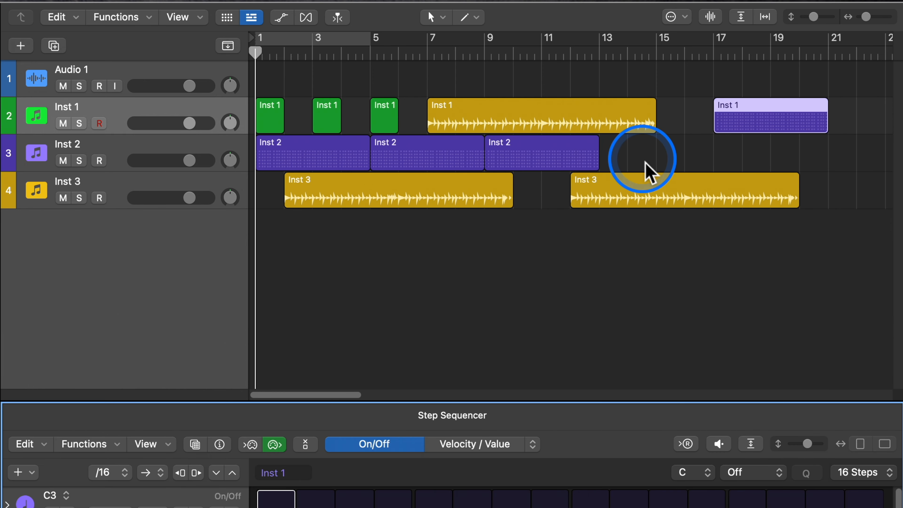
- Create MIDI regions at bars 14 and 18 on the Inst 2 track, and a Pattern region at bar 21 on Inst 3
{"action": "right_click", "coordinate": [646, 160]}
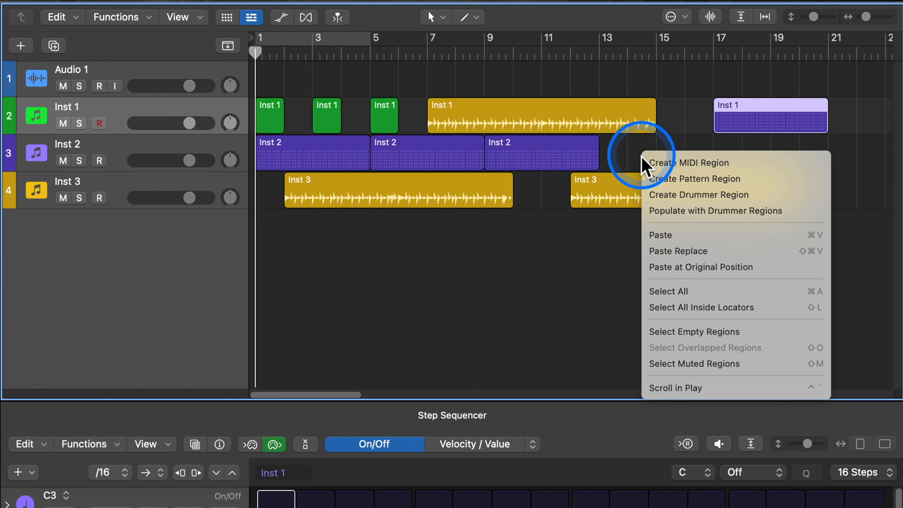
{"action": "left_click", "coordinate": [658, 164]}
{"action": "right_click", "coordinate": [746, 155]}
{"action": "left_click", "coordinate": [750, 159]}
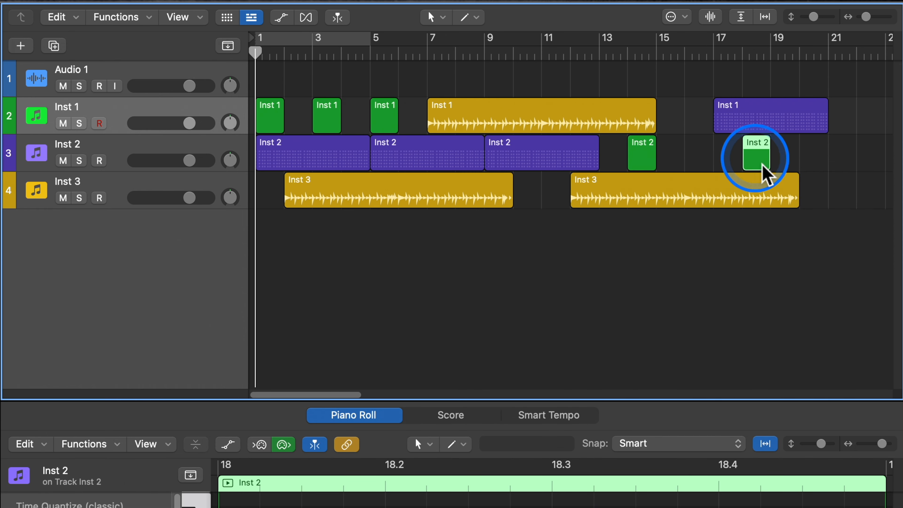
{"action": "right_click", "coordinate": [840, 194]}
{"action": "left_click", "coordinate": [853, 211]}
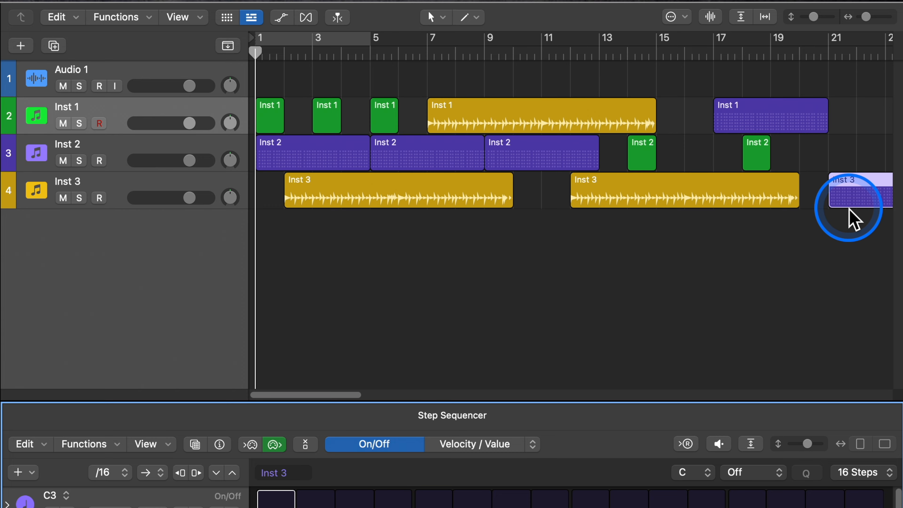
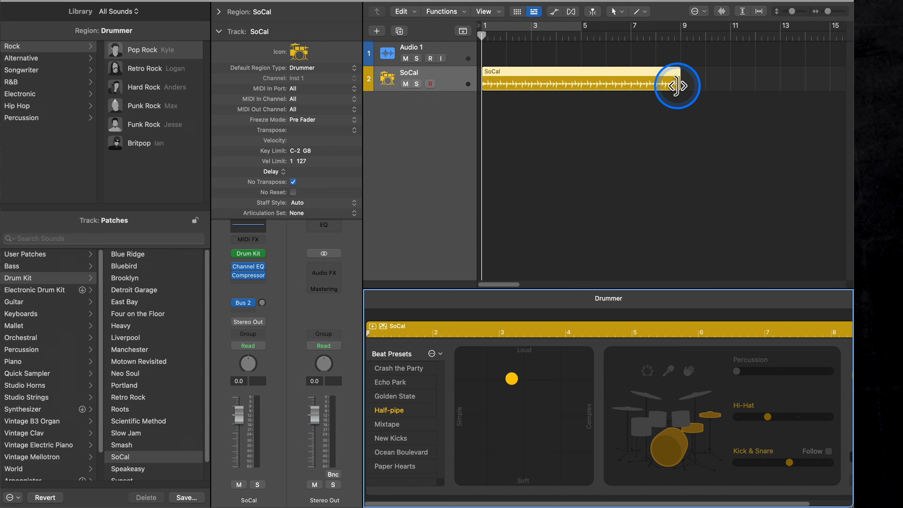
- Shorten the SoCal Drummer region to two bars, and add a Pattern region at bar 6 and a MIDI region at bar 11
{"action": "left_click_drag", "start_coordinate": [677, 87], "coordinate": [531, 86]}
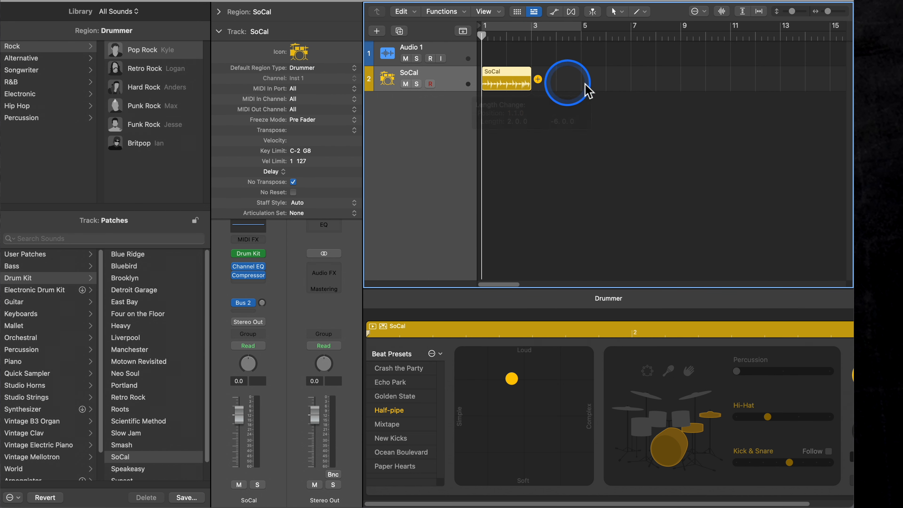
{"action": "right_click", "coordinate": [622, 79]}
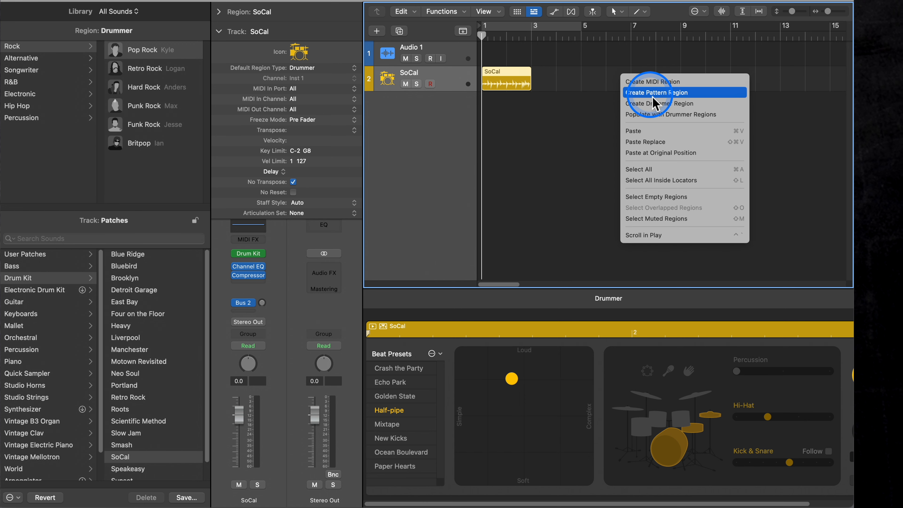
{"action": "left_click", "coordinate": [662, 94]}
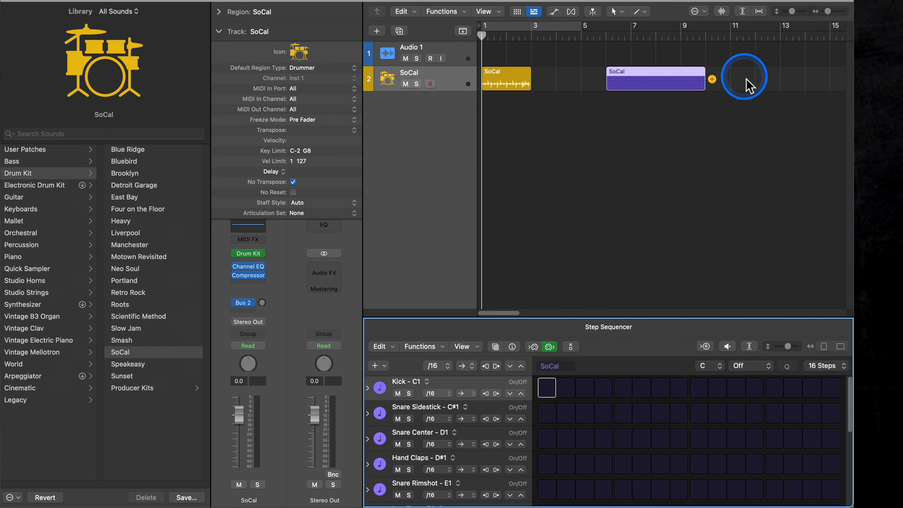
{"action": "right_click", "coordinate": [745, 82]}
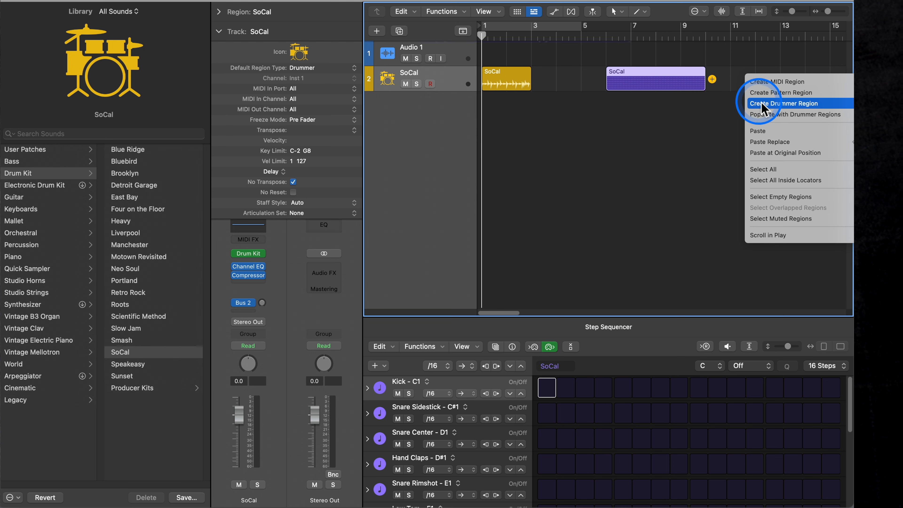
{"action": "left_click", "coordinate": [537, 87]}
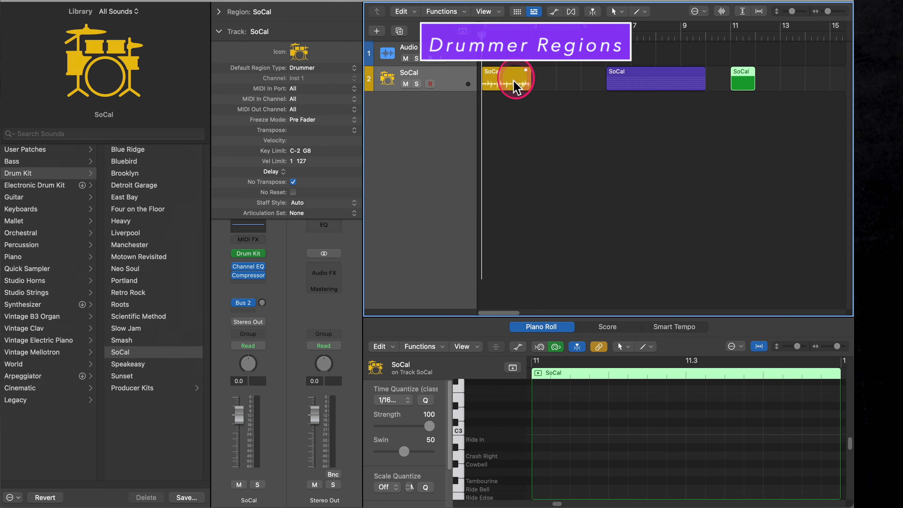
- Copy the bar 1 Drummer region to just after bar 3 and lock the SoCal track's patch
{"action": "left_click_drag", "start_coordinate": [510, 84], "coordinate": [567, 87]}
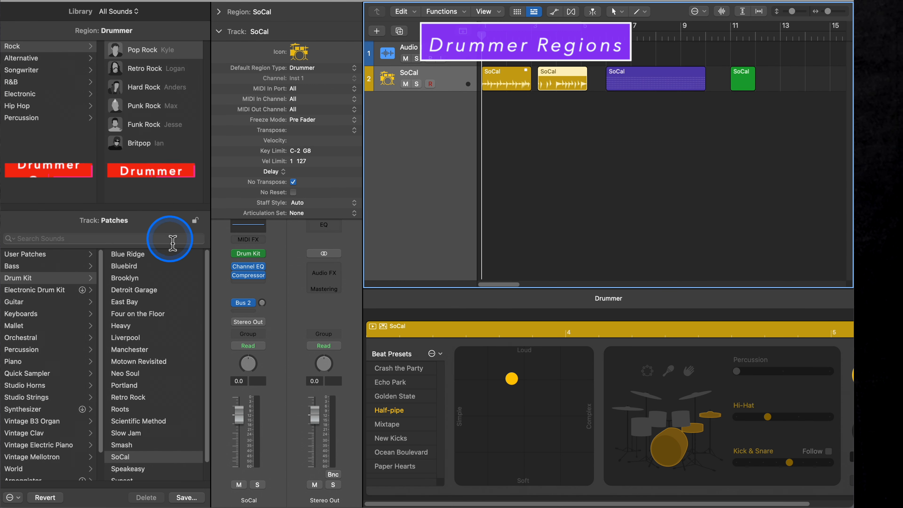
{"action": "left_click", "coordinate": [194, 220]}
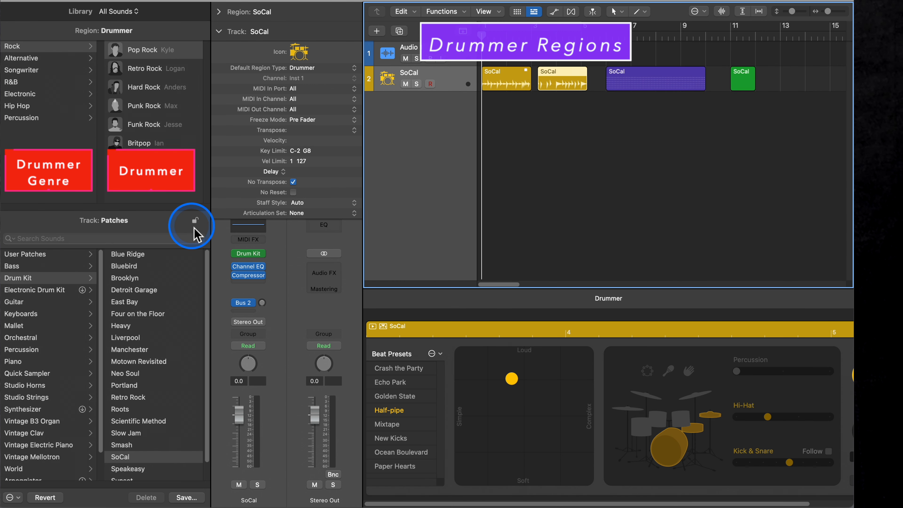
- Assign the Hard Rock drummer to the bar 1 Drummer region and compare it with the copied region
{"action": "left_click", "coordinate": [36, 96]}
{"action": "left_click", "coordinate": [517, 84]}
{"action": "left_click", "coordinate": [184, 89]}
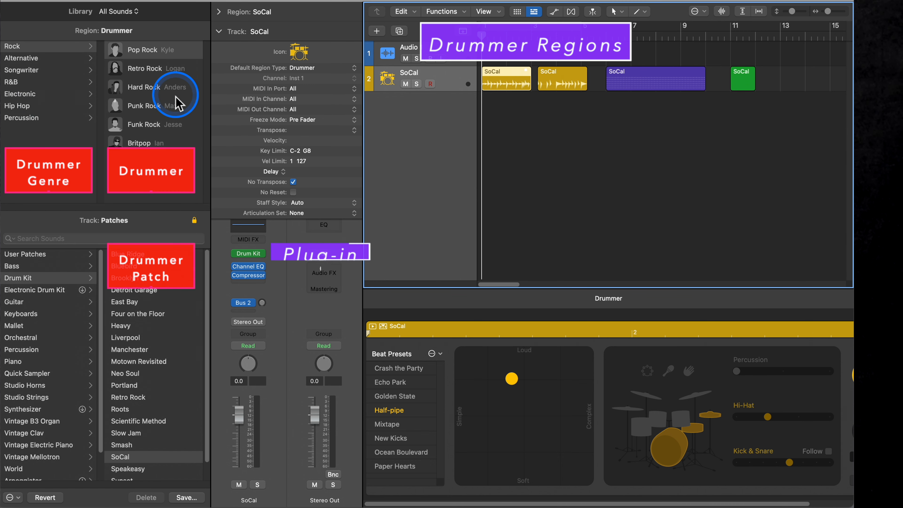
{"action": "left_click", "coordinate": [566, 83]}
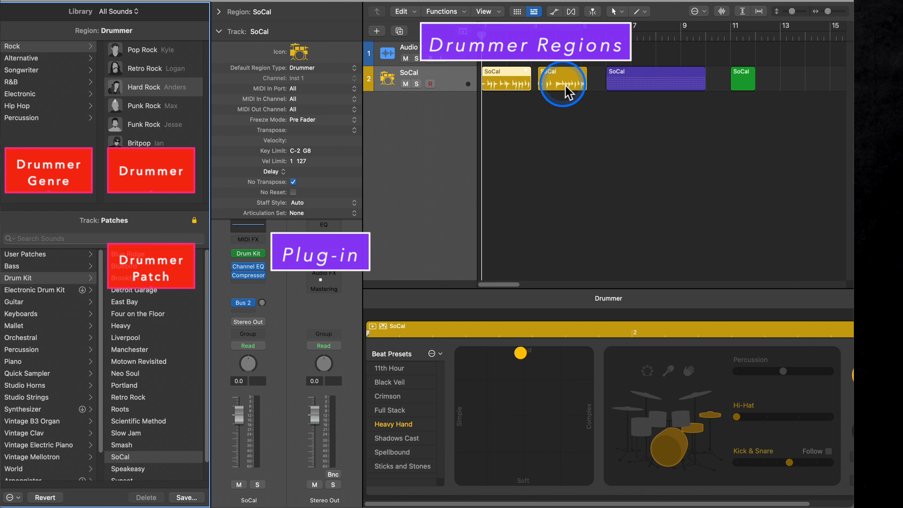
{"action": "left_click", "coordinate": [503, 92]}
{"action": "left_click", "coordinate": [502, 87]}
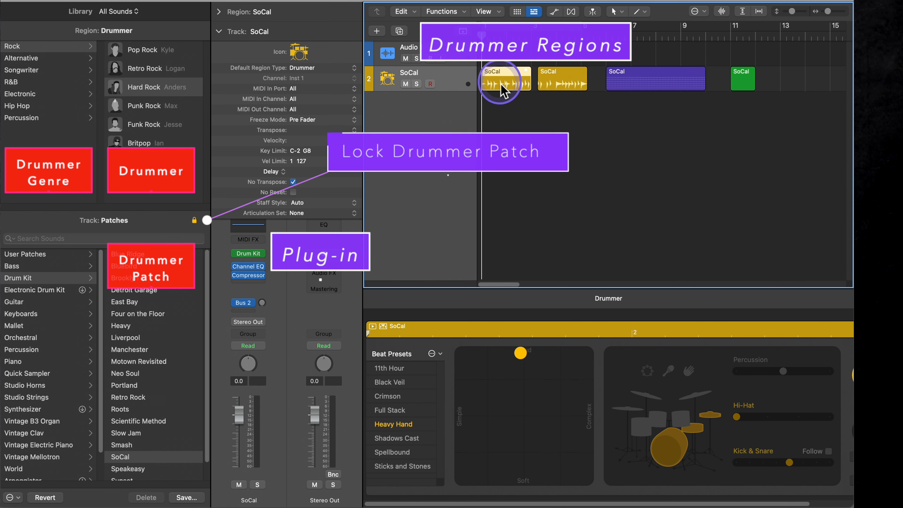
- Assign the Electro Trap drummer from the Electronic genre to the bar 1 Drummer region, and select the copied region to compare
{"action": "left_click", "coordinate": [31, 95]}
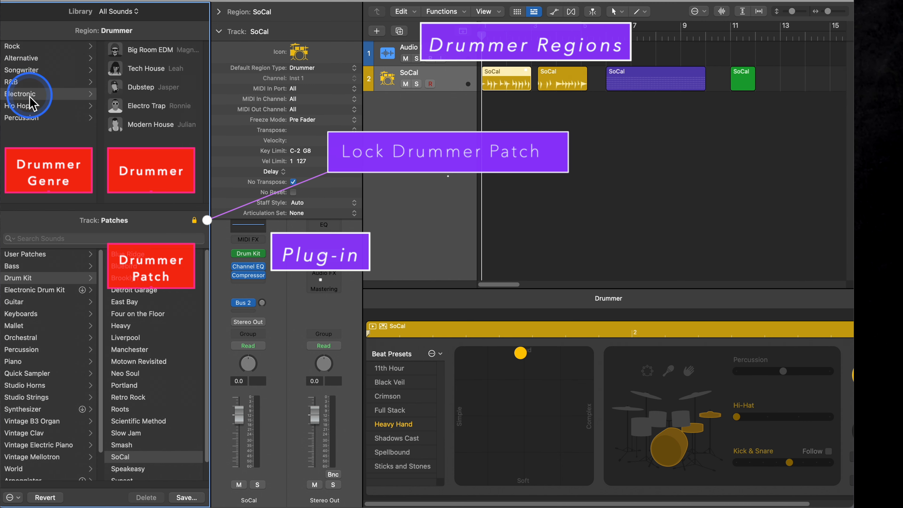
{"action": "left_click", "coordinate": [131, 114]}
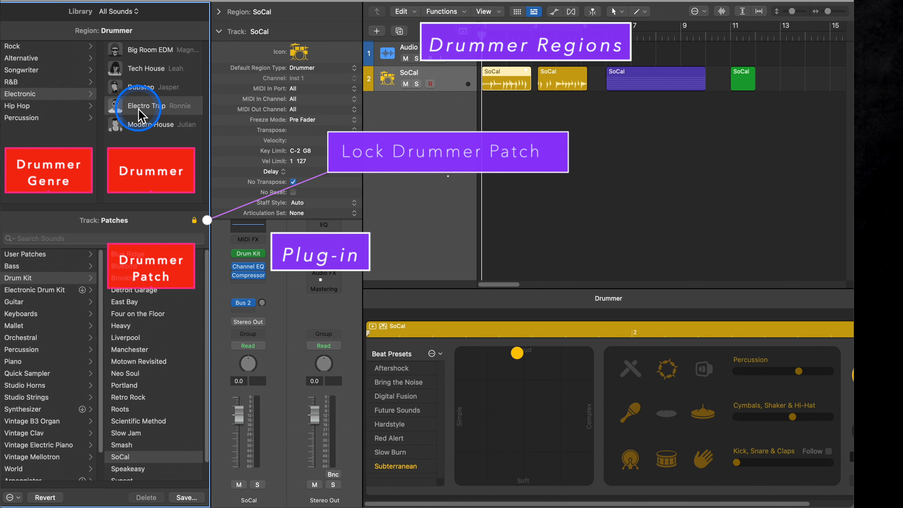
{"action": "left_click", "coordinate": [569, 84]}
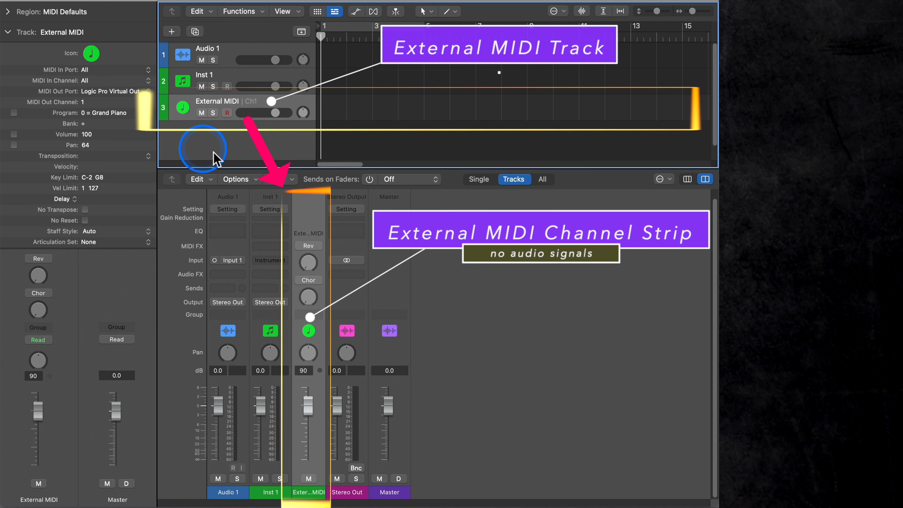
- Compare the track parameters of the Inst 1 and External MIDI tracks, looking for the Default Region Type
{"action": "left_click", "coordinate": [230, 80]}
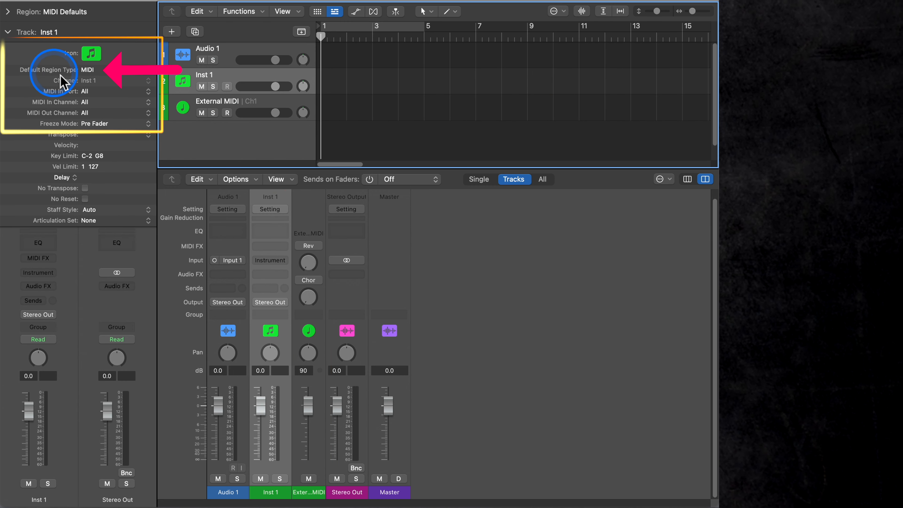
{"action": "left_click", "coordinate": [210, 101]}
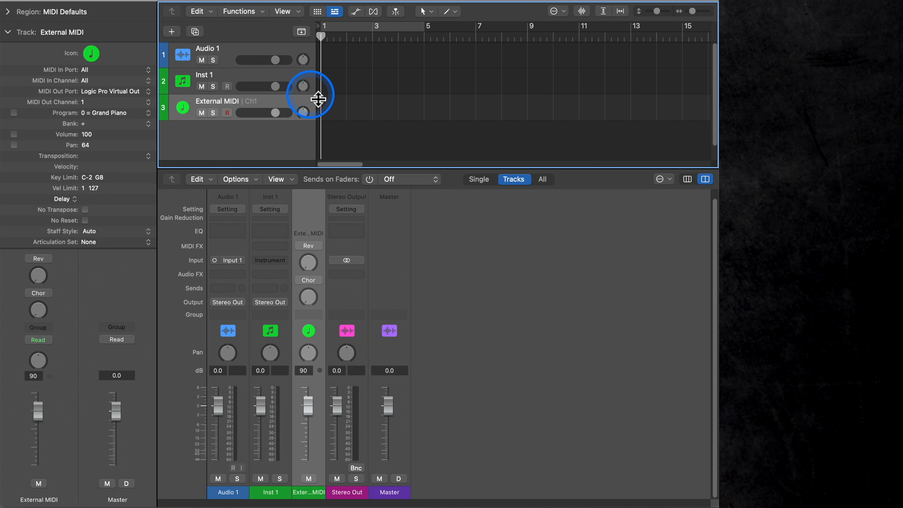
- Create a MIDI region at bar 1, a Pattern region at bar 3 and a Drummer region at bar 8 on the External MIDI track
{"action": "right_click", "coordinate": [331, 103]}
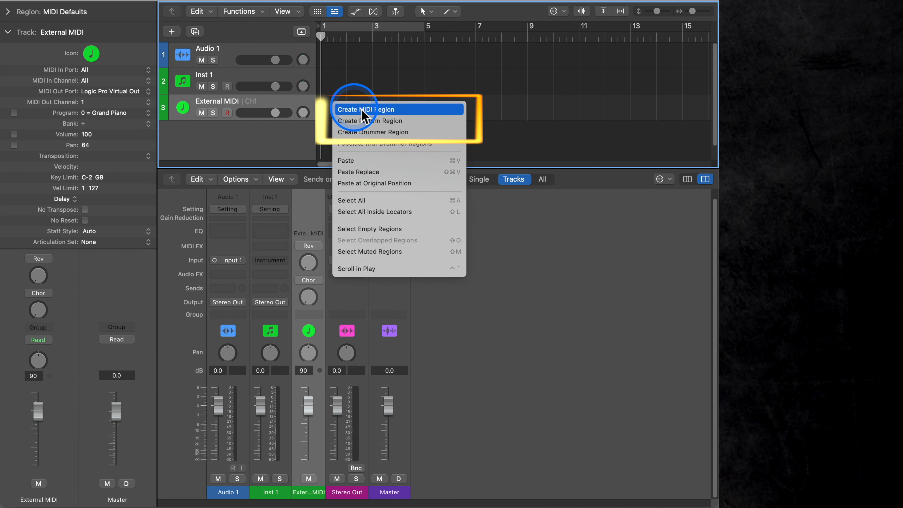
{"action": "left_click", "coordinate": [432, 109]}
{"action": "right_click", "coordinate": [389, 107]}
{"action": "left_click", "coordinate": [391, 122]}
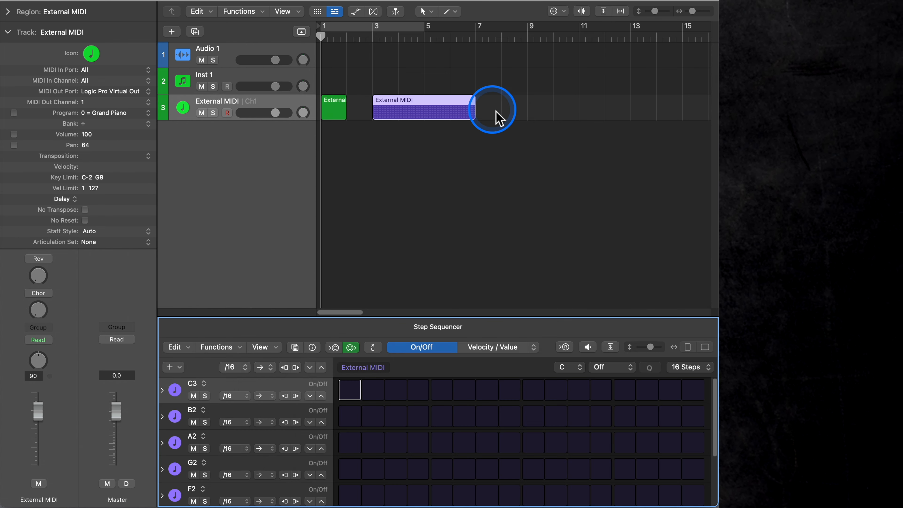
{"action": "right_click", "coordinate": [512, 108]}
{"action": "left_click", "coordinate": [539, 136]}
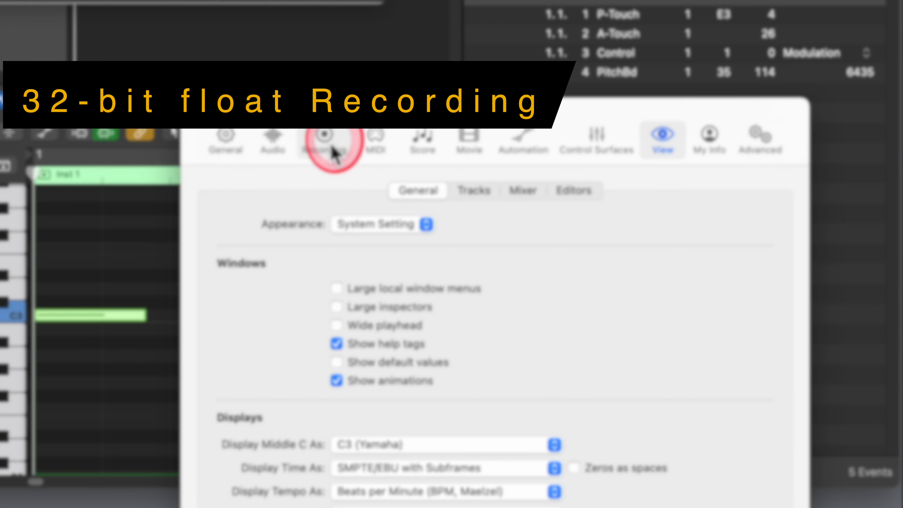
- Check the Bit Depth choices for audio recording in the Recording settings, keeping 32-bit float
{"action": "left_click", "coordinate": [326, 145]}
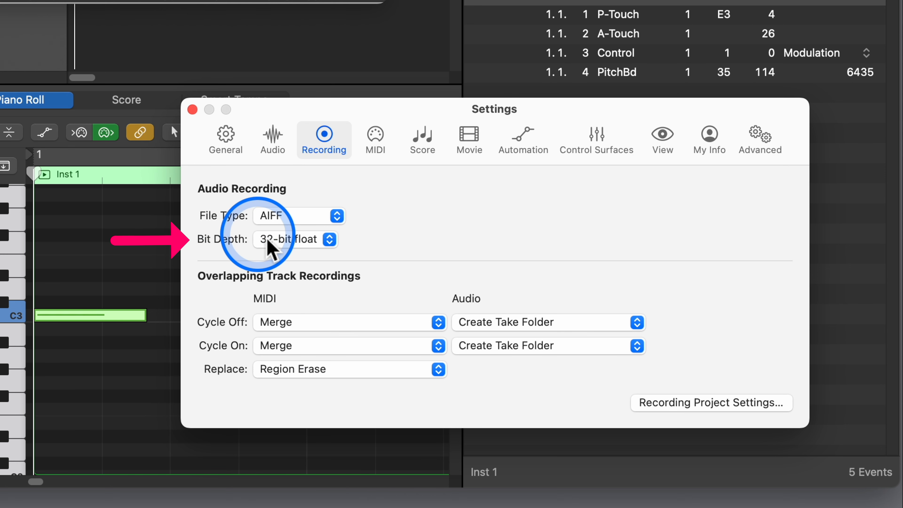
{"action": "left_click", "coordinate": [305, 239]}
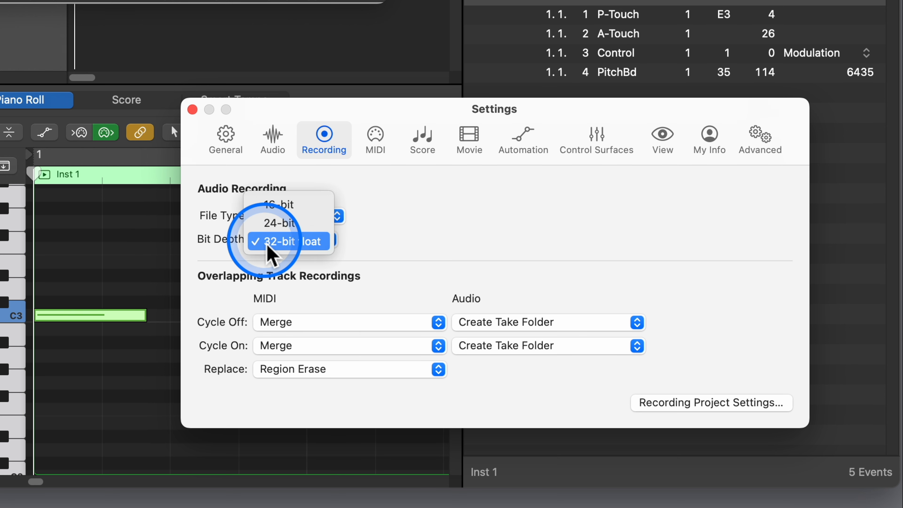
{"action": "left_click", "coordinate": [459, 239]}
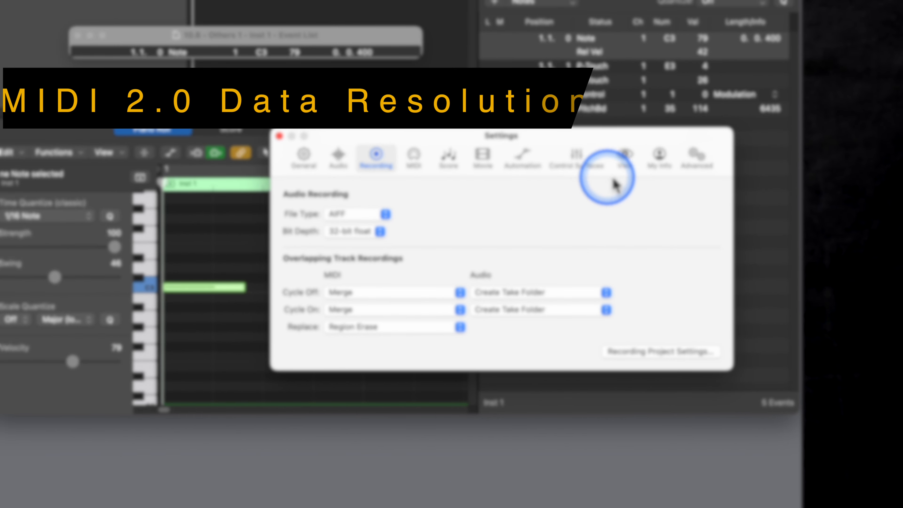
- Examine the MIDI 2.0 option in the MIDI settings and the Display MIDI Data As choices in the View settings, keeping MIDI 1.0
{"action": "left_click", "coordinate": [627, 157]}
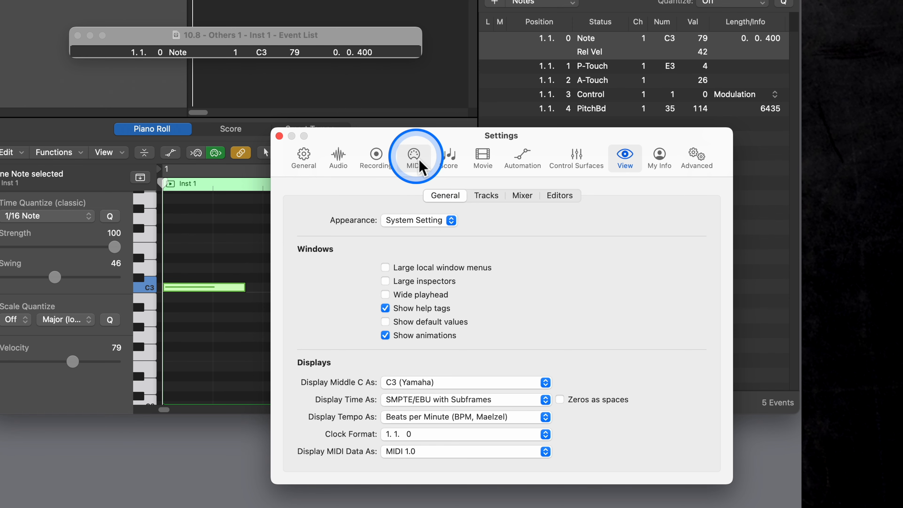
{"action": "left_click", "coordinate": [423, 167]}
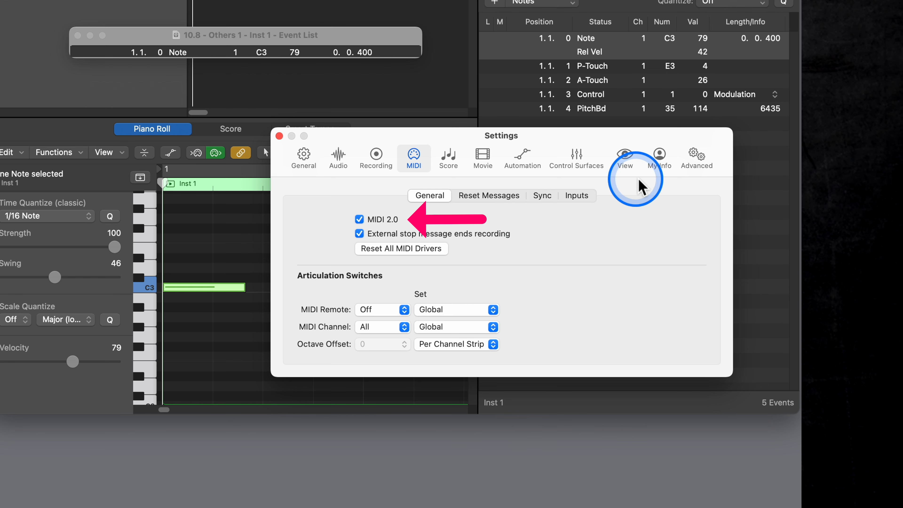
{"action": "left_click", "coordinate": [626, 159]}
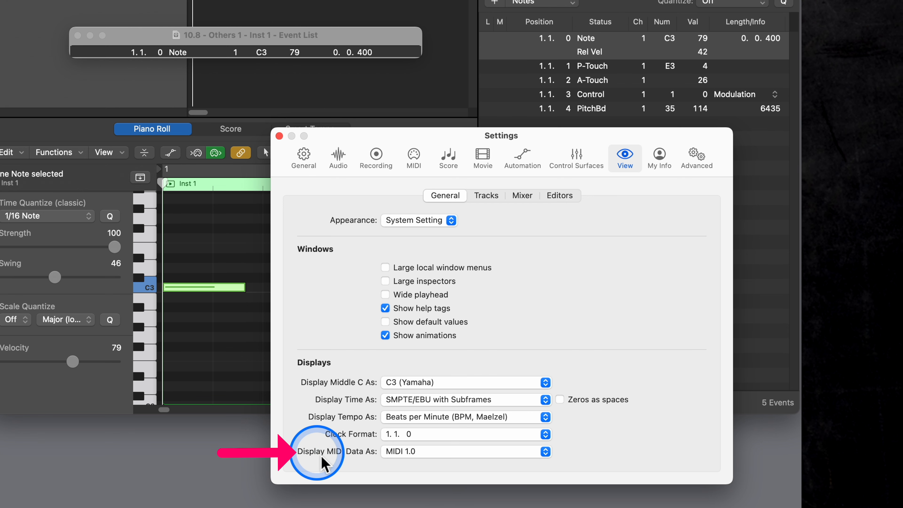
{"action": "left_click", "coordinate": [505, 452]}
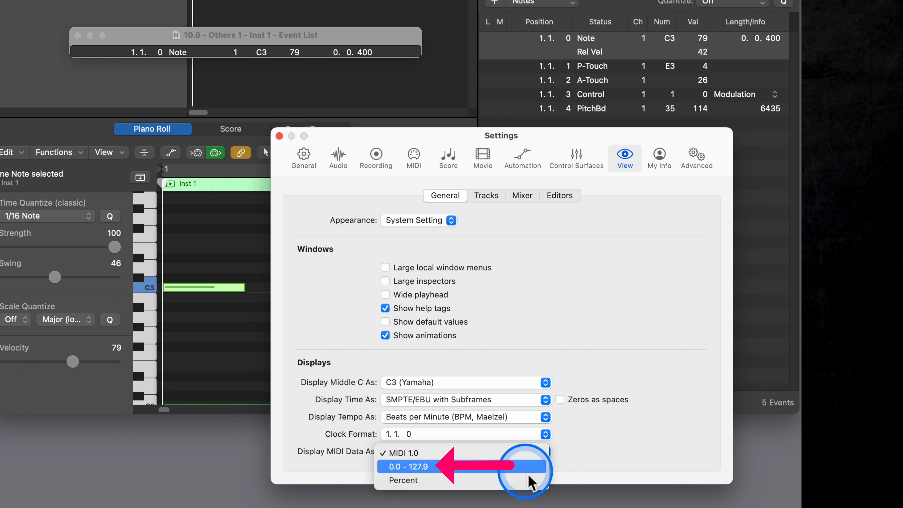
{"action": "left_click", "coordinate": [515, 458]}
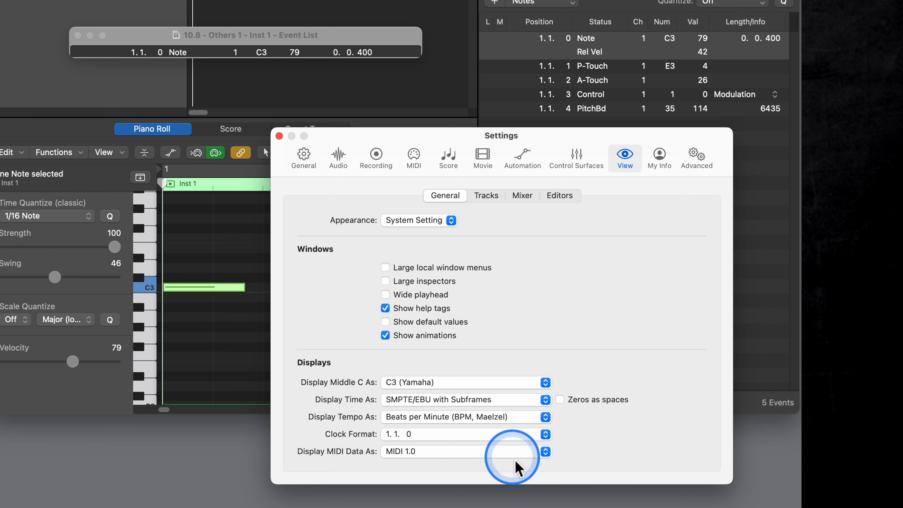
- Set Display MIDI Data As to Percent
{"action": "left_click", "coordinate": [515, 459]}
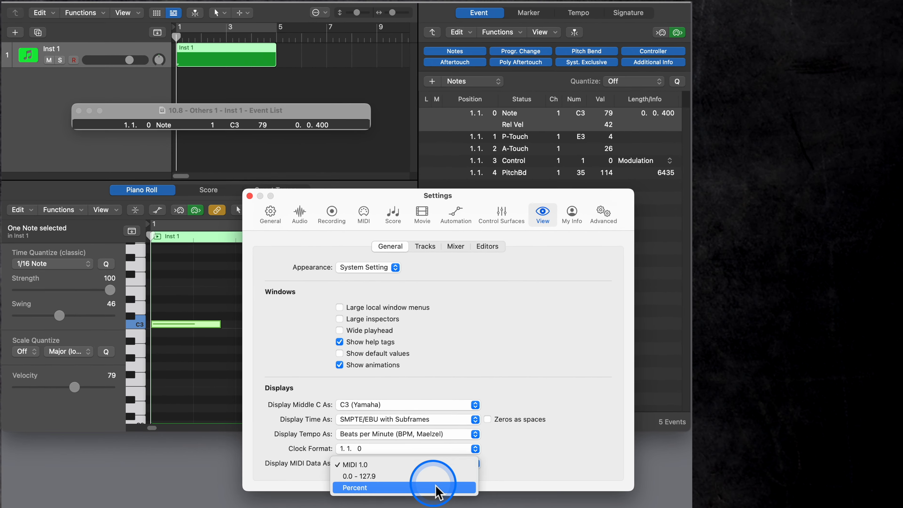
{"action": "left_click", "coordinate": [497, 480]}
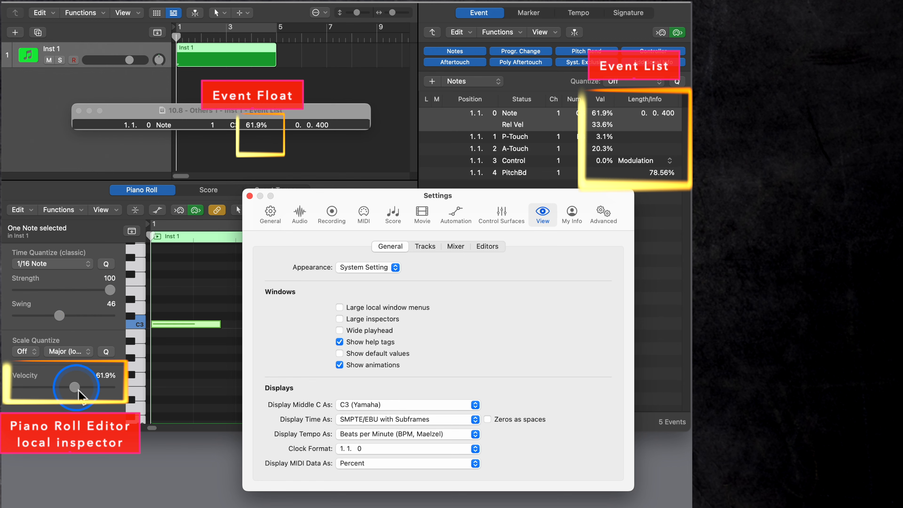
- Lower the C3 note's velocity to 60.1% in the Piano Roll's local inspector, and to 56.4% directly on the note
{"action": "left_click_drag", "start_coordinate": [78, 389], "coordinate": [51, 392]}
{"action": "left_click_drag", "start_coordinate": [75, 390], "coordinate": [80, 390]}
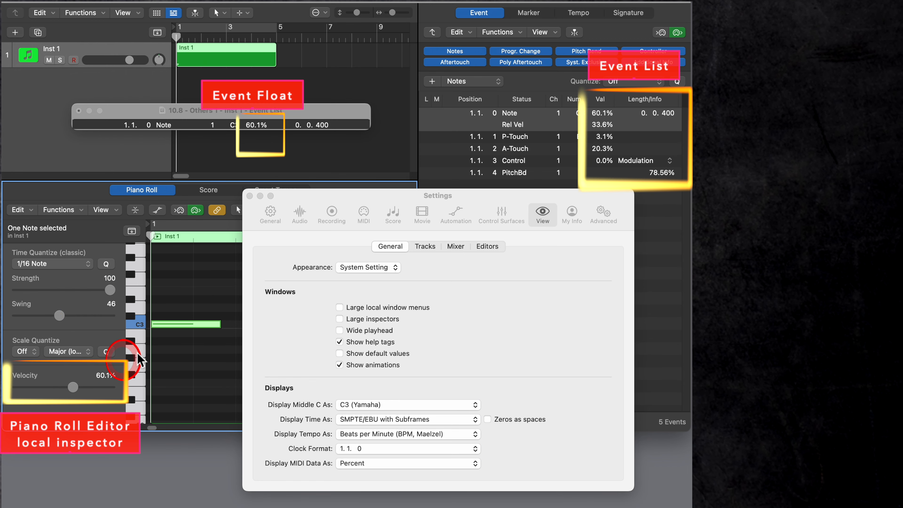
{"action": "left_click", "coordinate": [183, 324]}
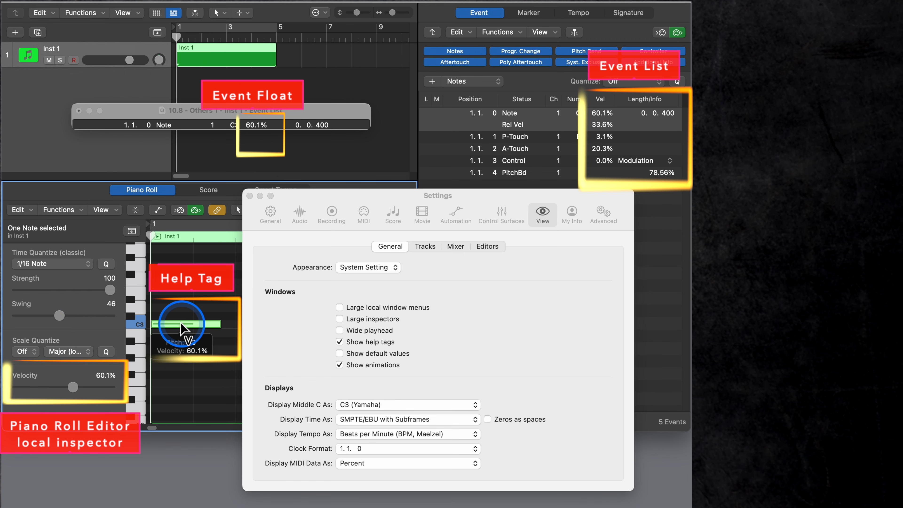
{"action": "mouse_move", "coordinate": [184, 326]}
{"action": "left_mouse_down"}
{"action": "mouse_move", "coordinate": [180, 296]}
{"action": "mouse_move", "coordinate": [181, 334]}
{"action": "left_mouse_up"}
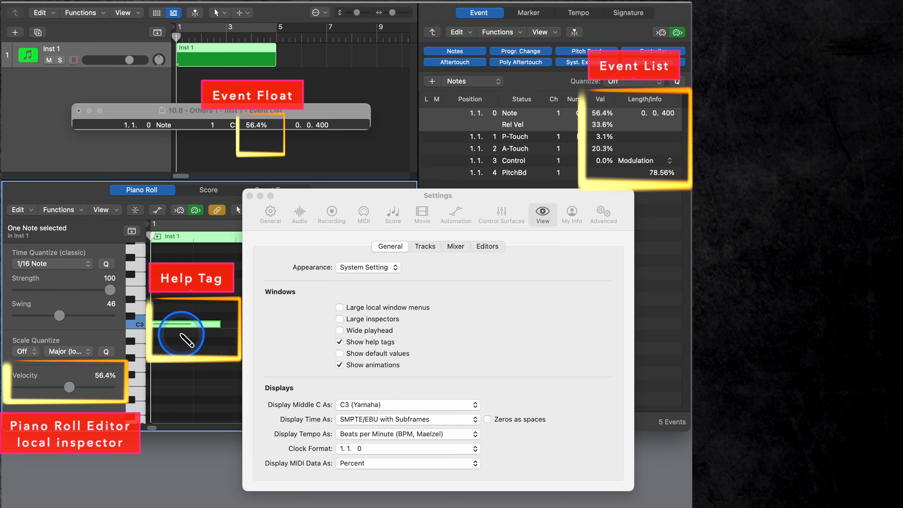
- Display MIDI data as 0.0 - 127.9 and set the C3 note's release velocity to 44.9 in the Event List
{"action": "left_click", "coordinate": [405, 463]}
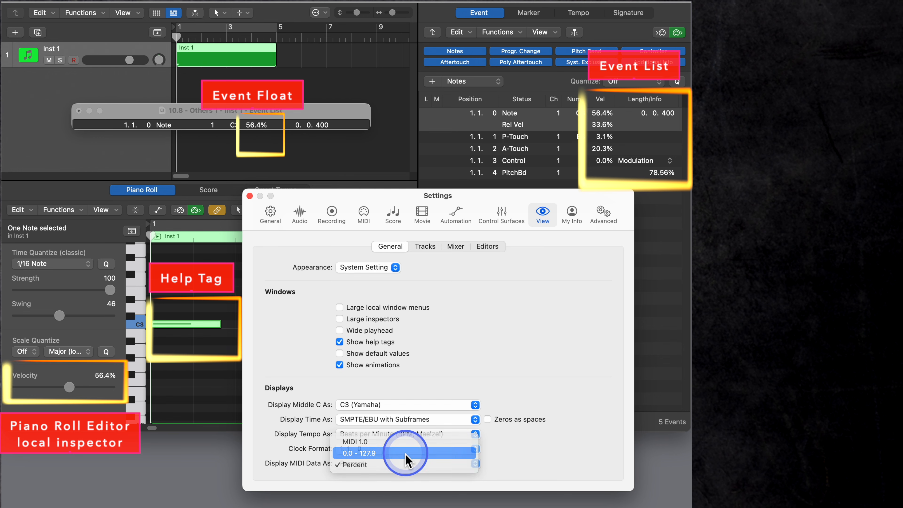
{"action": "left_click", "coordinate": [405, 453]}
{"action": "left_click", "coordinate": [606, 131]}
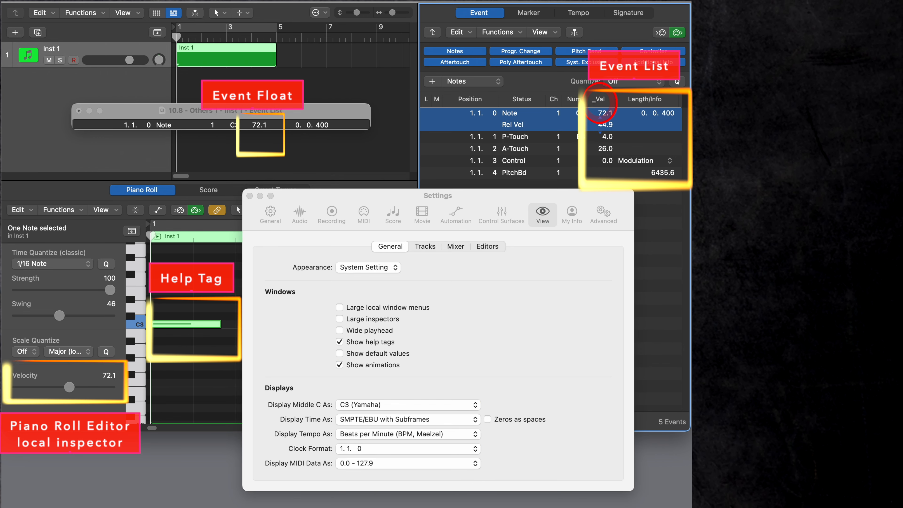
- Switch the MIDI data display format back to Percent
{"action": "left_click", "coordinate": [376, 469]}
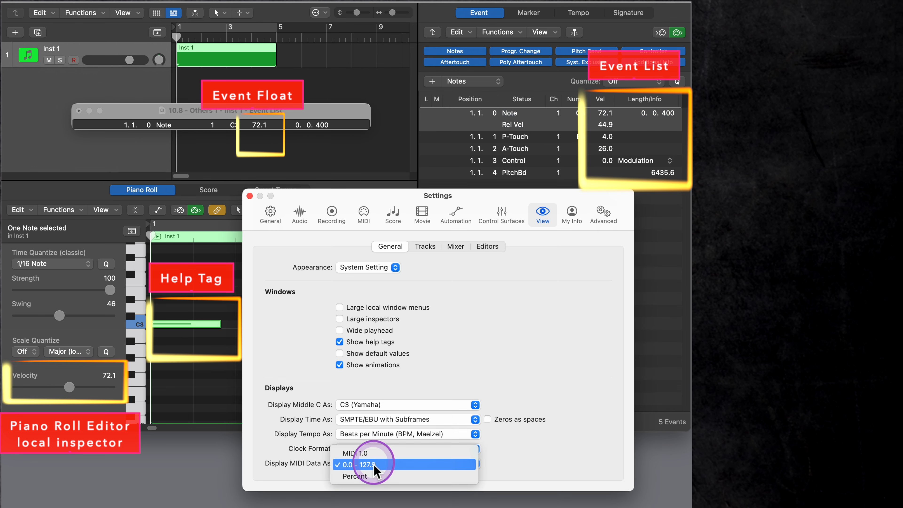
{"action": "left_click", "coordinate": [375, 476]}
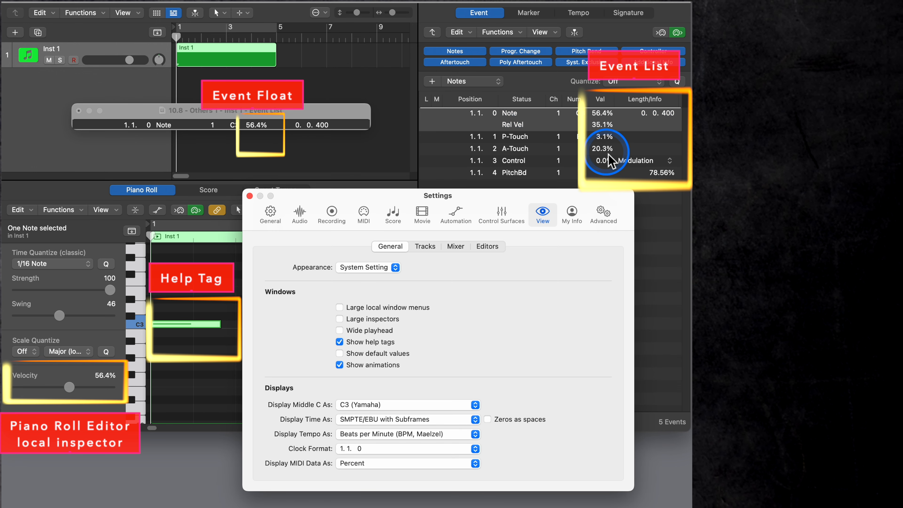
- Set the A-Touch event's value to 24.2% in the Event List and lower the velocity in the Piano Roll's local inspector
{"action": "left_click_drag", "start_coordinate": [601, 151], "coordinate": [602, 170]}
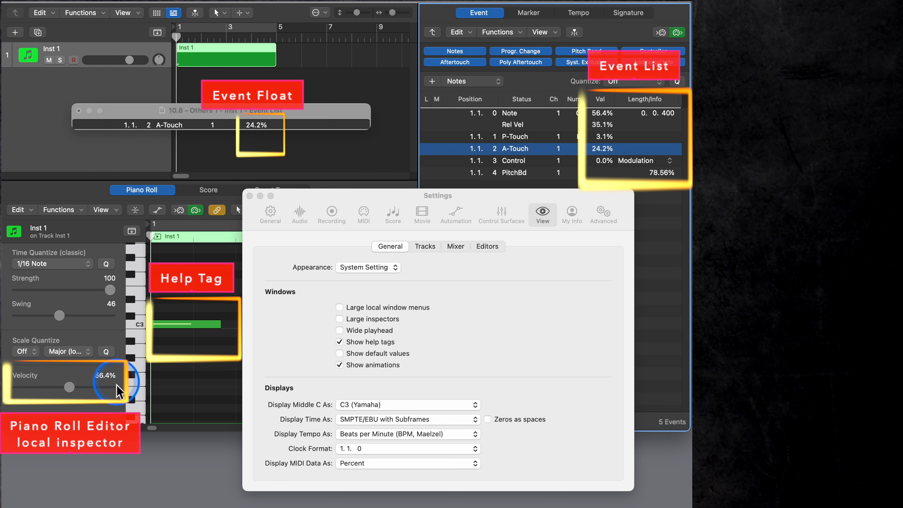
{"action": "mouse_move", "coordinate": [72, 388]}
{"action": "left_mouse_down"}
{"action": "mouse_move", "coordinate": [43, 392]}
{"action": "mouse_move", "coordinate": [73, 388]}
{"action": "mouse_move", "coordinate": [57, 397]}
{"action": "left_mouse_up"}
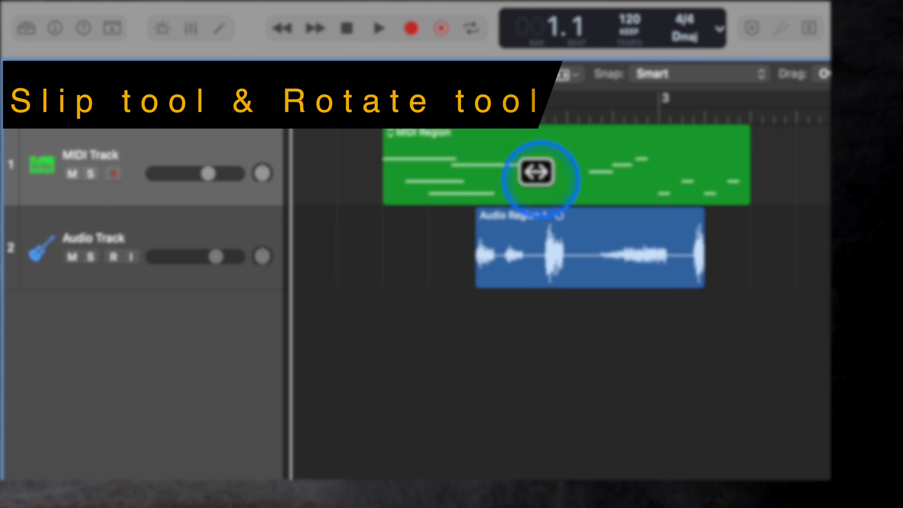
- Use the Slip Tool to shift the contents of the MIDI Region and Audio Region 1 slightly rightward within their boundaries
{"action": "left_click", "coordinate": [530, 75]}
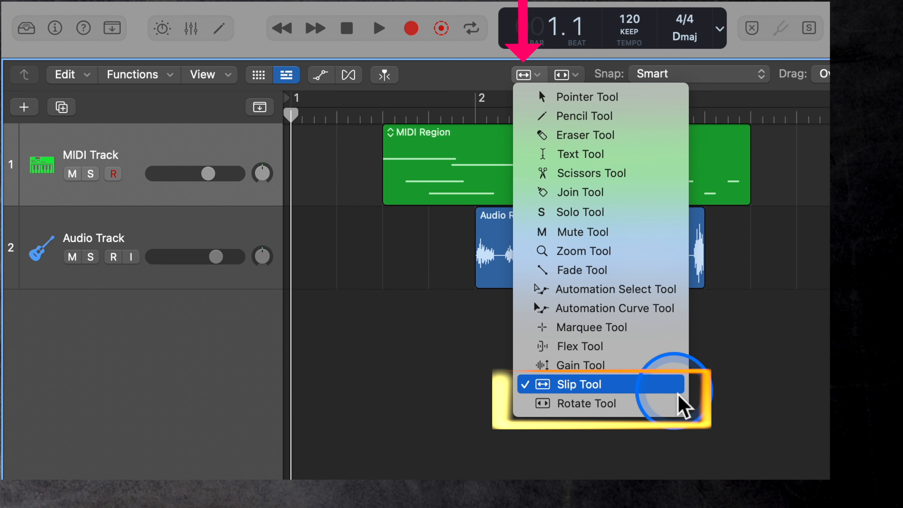
{"action": "left_click", "coordinate": [675, 391]}
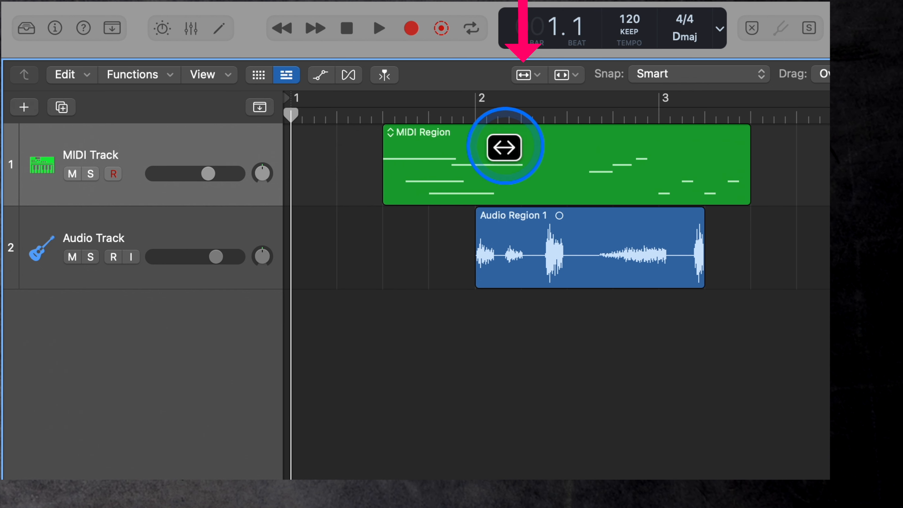
{"action": "left_click_drag", "start_coordinate": [501, 153], "coordinate": [509, 171]}
{"action": "mouse_move", "coordinate": [529, 242]}
{"action": "left_mouse_down"}
{"action": "mouse_move", "coordinate": [628, 242]}
{"action": "mouse_move", "coordinate": [546, 245]}
{"action": "left_mouse_up"}
{"action": "left_click", "coordinate": [506, 177]}
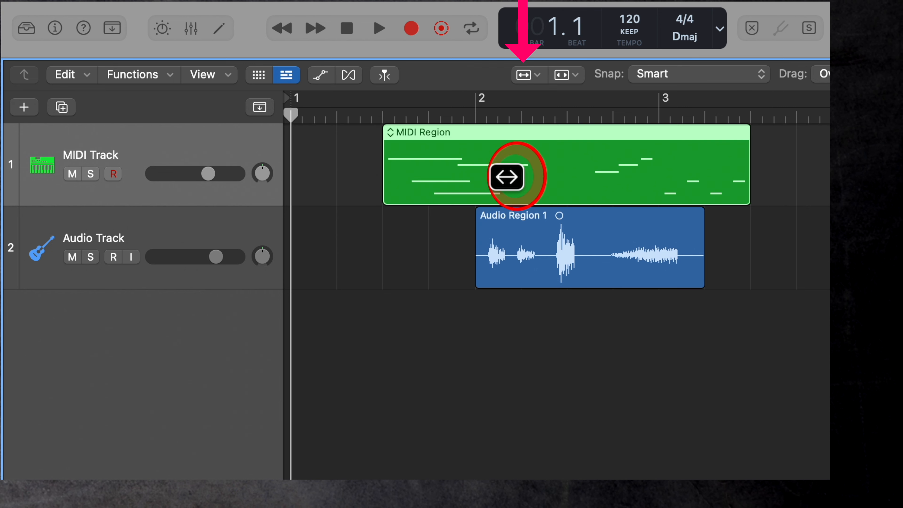
{"action": "mouse_move", "coordinate": [506, 177]}
{"action": "left_mouse_down"}
{"action": "mouse_move", "coordinate": [615, 178]}
{"action": "mouse_move", "coordinate": [510, 181]}
{"action": "left_mouse_up"}
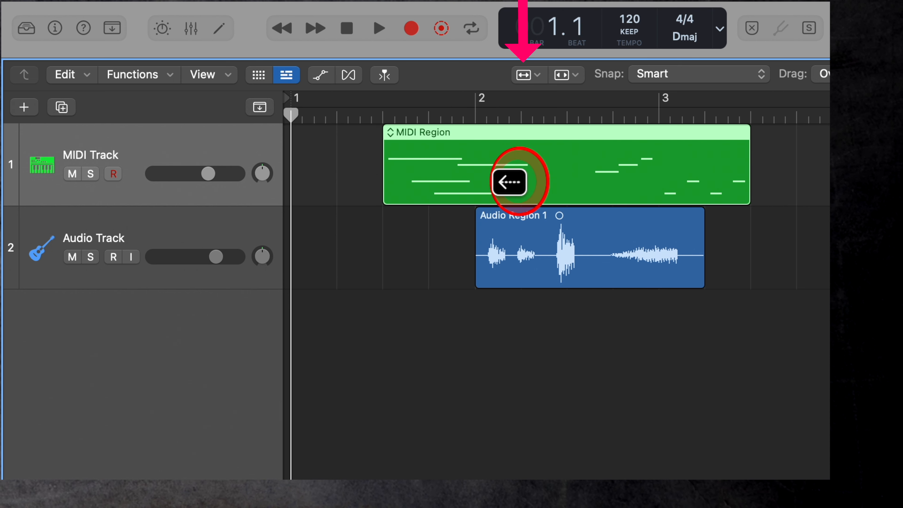
{"action": "left_click_drag", "start_coordinate": [534, 245], "coordinate": [553, 249]}
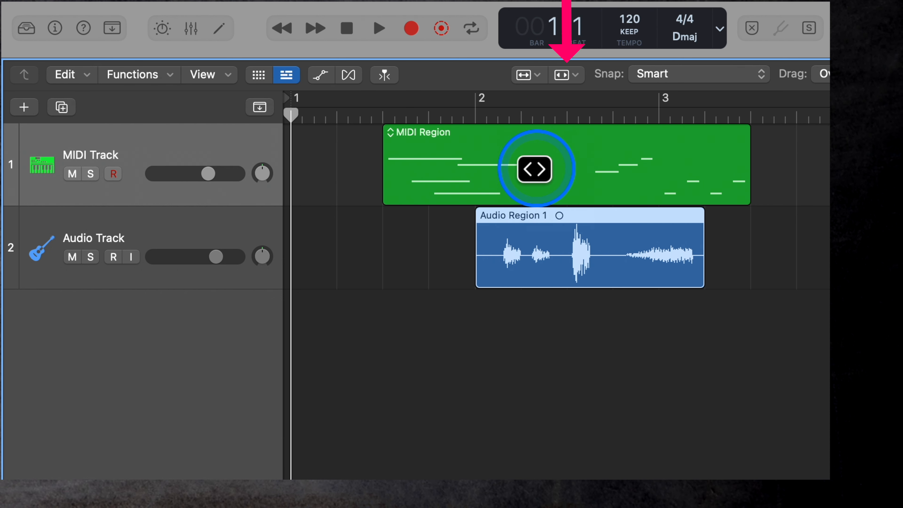
- Use the Rotate Tool to rotate the contents of the MIDI Region and Audio Region 1 within their boundaries
{"action": "left_click_drag", "start_coordinate": [534, 169], "coordinate": [362, 171]}
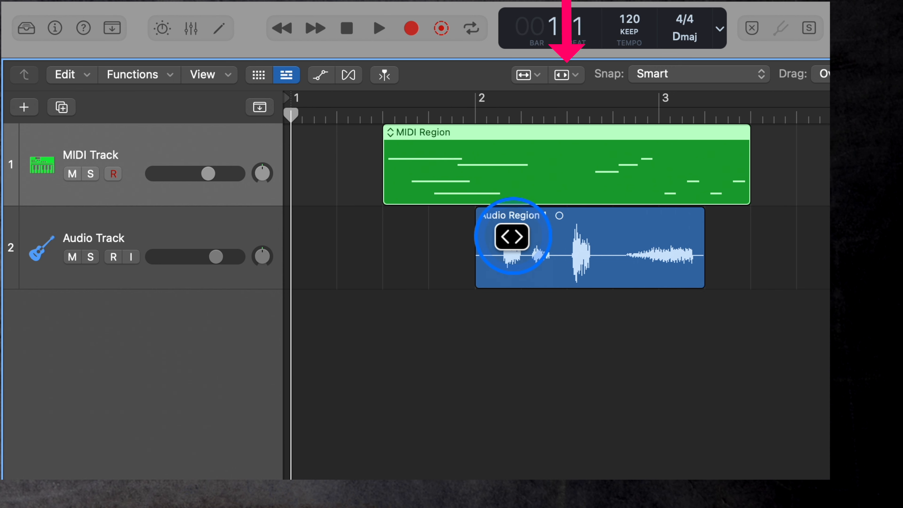
{"action": "left_click_drag", "start_coordinate": [512, 236], "coordinate": [560, 192]}
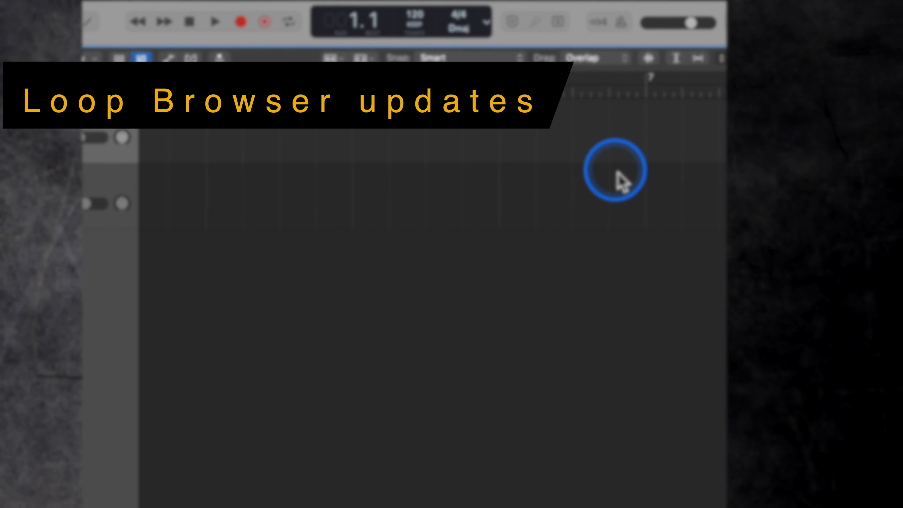
- Open the Loop Browser and filter the loop types to show only Pattern Loops
{"action": "left_click", "coordinate": [571, 22]}
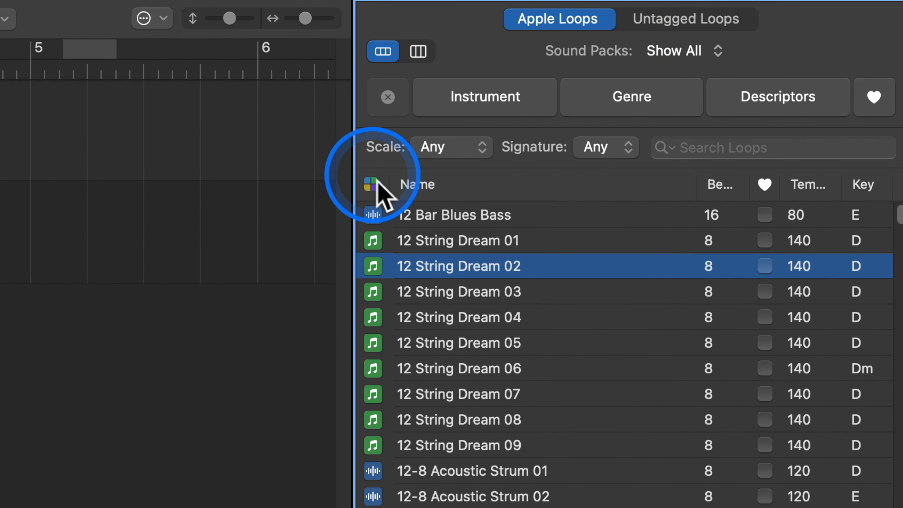
{"action": "left_click", "coordinate": [374, 188]}
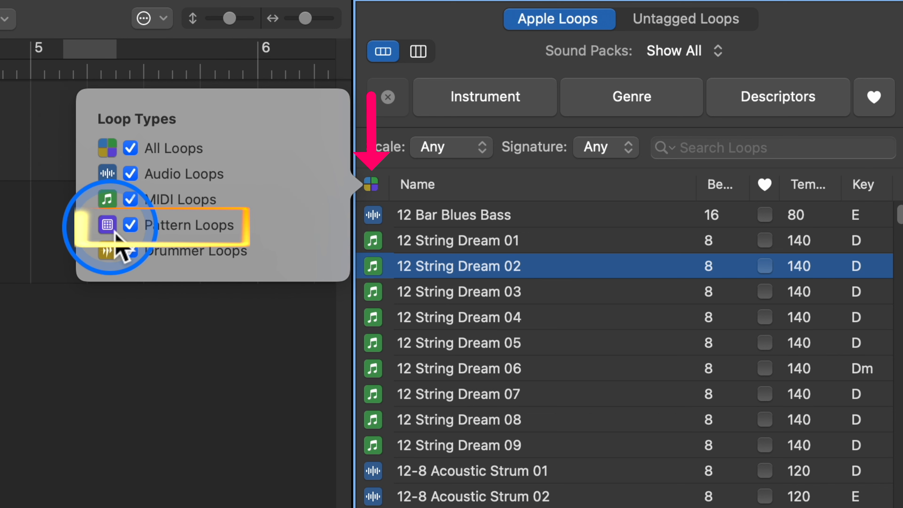
{"action": "left_click", "coordinate": [130, 225], "text": "super"}
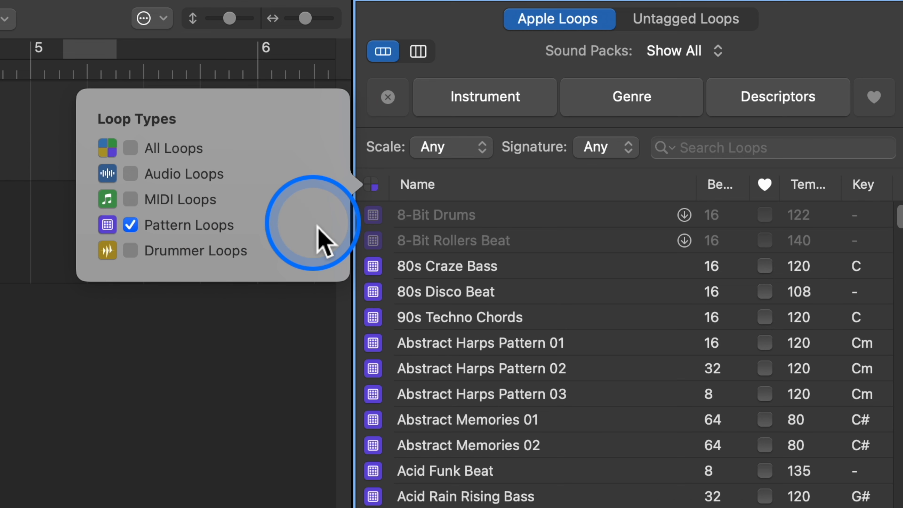
- Browse the pattern loops, include Drummer Loops in the loop type filter and exclude Pattern Loops
{"action": "scroll", "coordinate": [508, 459], "scroll_direction": "down", "scroll_amount": 5}
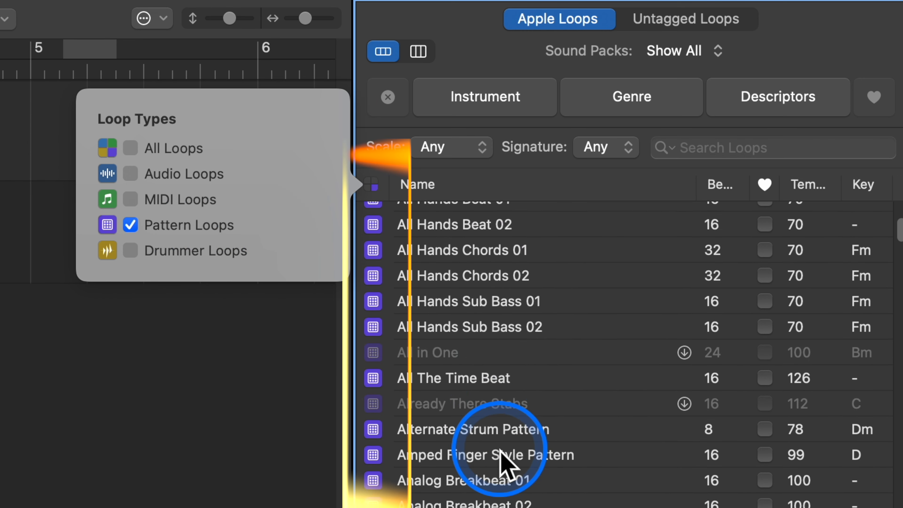
{"action": "scroll", "coordinate": [505, 455], "scroll_direction": "up", "scroll_amount": 3}
{"action": "scroll", "coordinate": [503, 458], "scroll_direction": "up", "scroll_amount": 3}
{"action": "scroll", "coordinate": [504, 462], "scroll_direction": "down", "scroll_amount": 6}
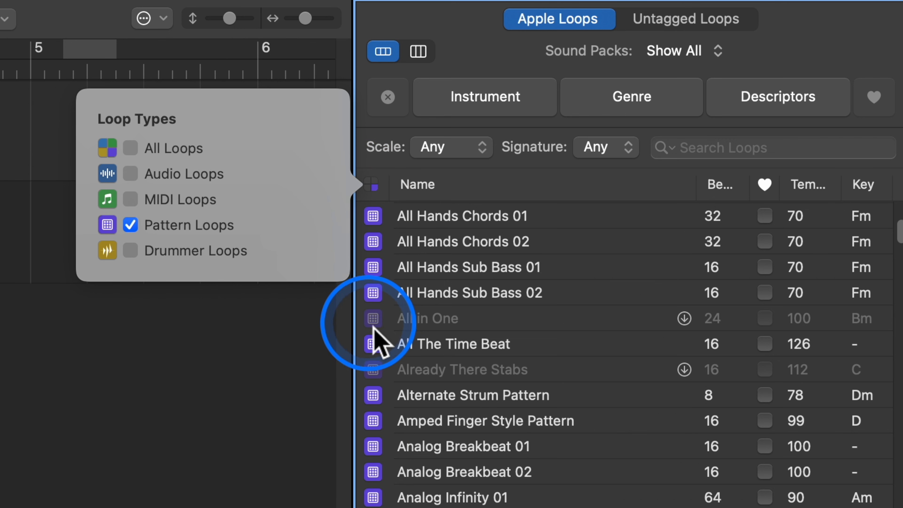
{"action": "left_click", "coordinate": [130, 251]}
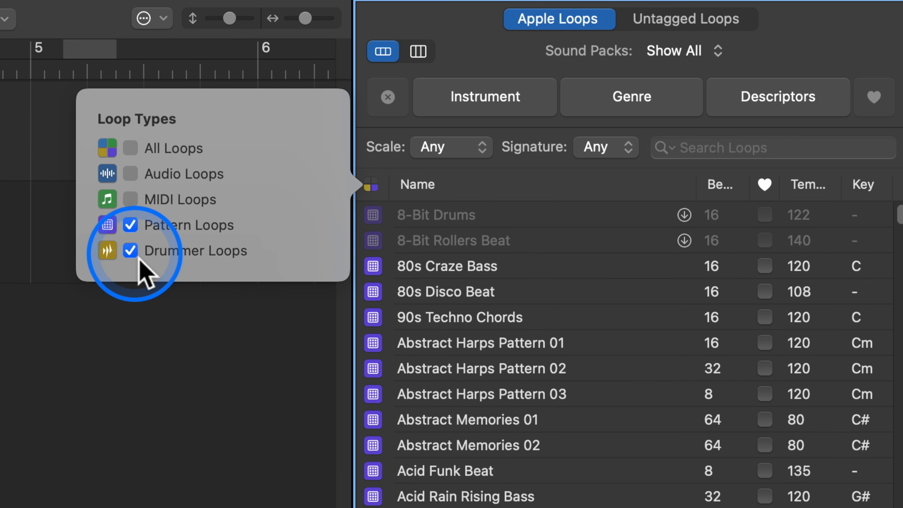
{"action": "left_click", "coordinate": [130, 225]}
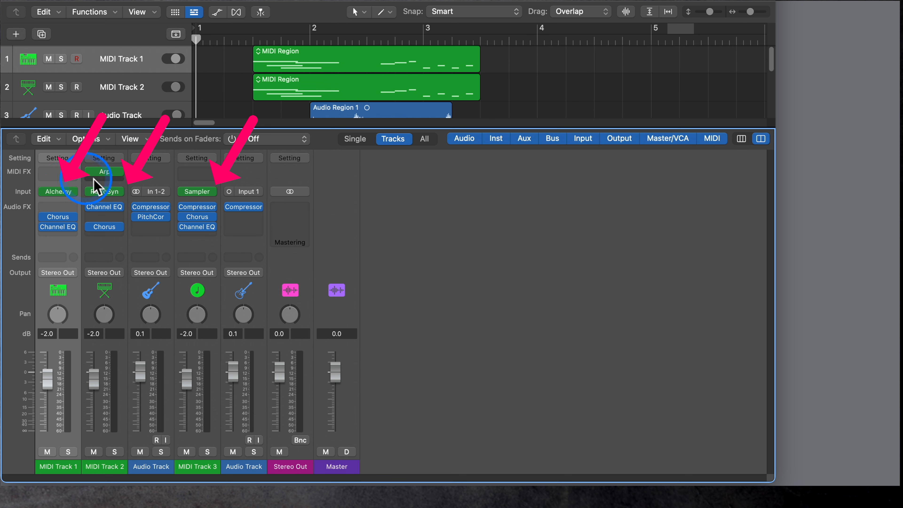
- Delete the MIDI Track 1 channel strip in the Mixer using the Keep Tracks Unassigned option
{"action": "scroll", "coordinate": [426, 115], "scroll_direction": "down", "scroll_amount": 3}
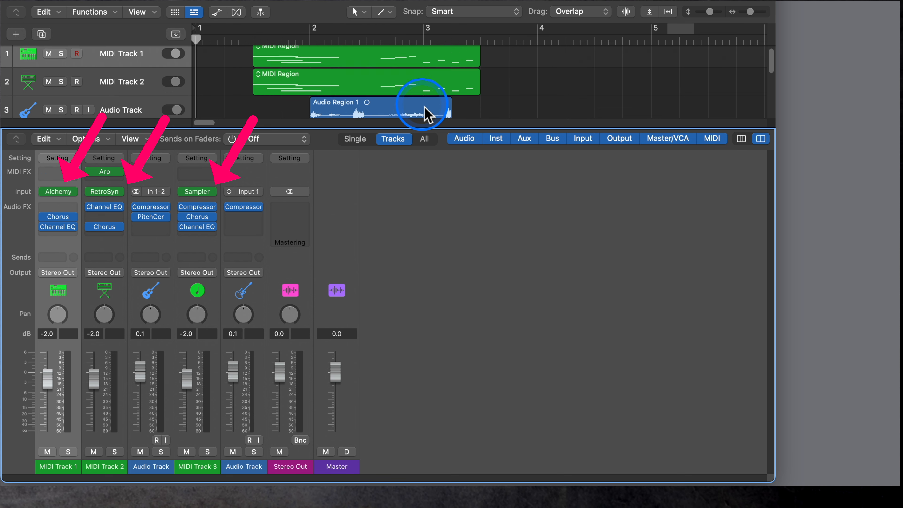
{"action": "scroll", "coordinate": [425, 114], "scroll_direction": "up", "scroll_amount": 3}
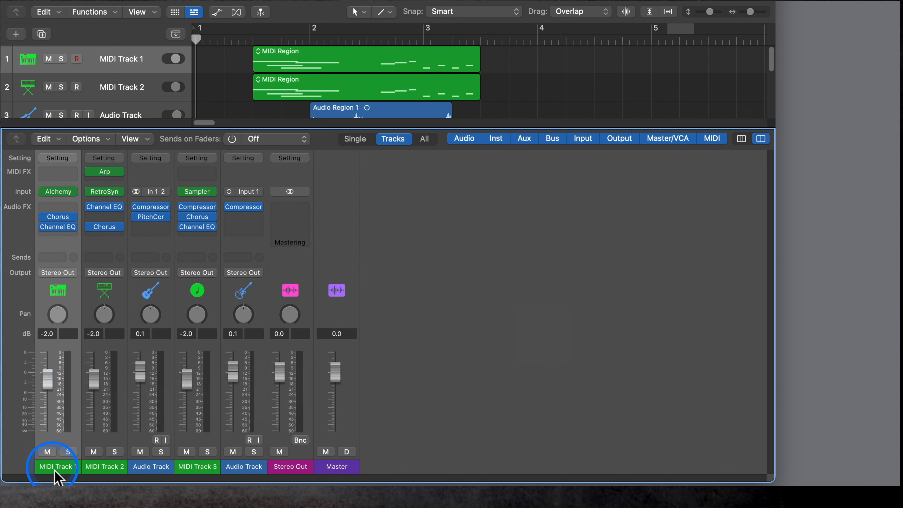
{"action": "key", "text": "Delete"}
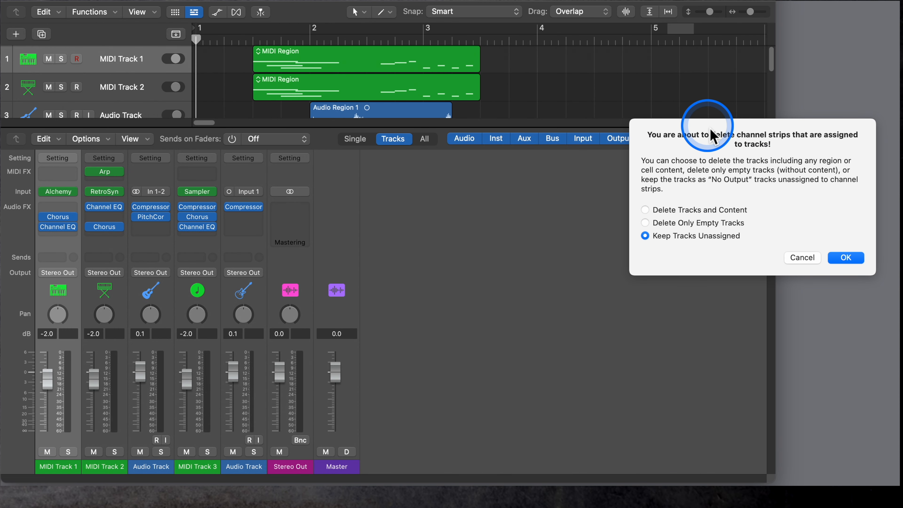
{"action": "left_click_drag", "start_coordinate": [702, 133], "coordinate": [482, 191]}
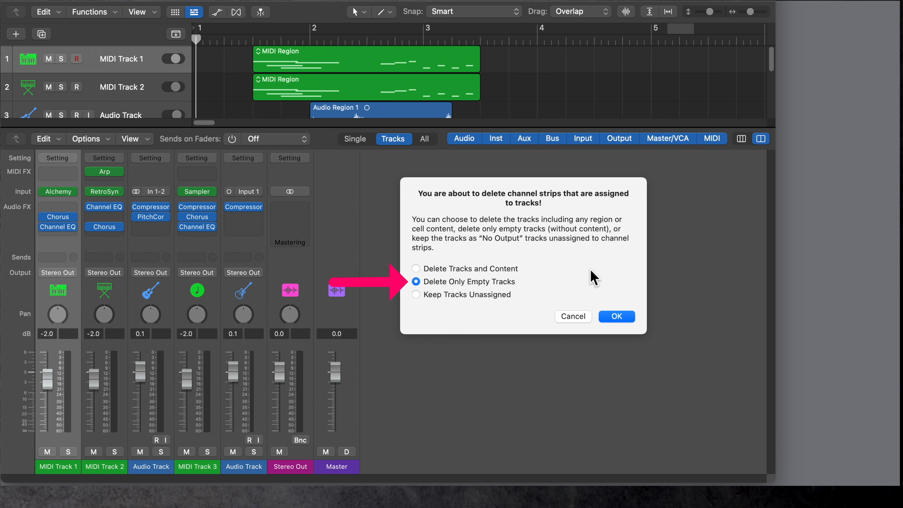
{"action": "left_click", "coordinate": [617, 321]}
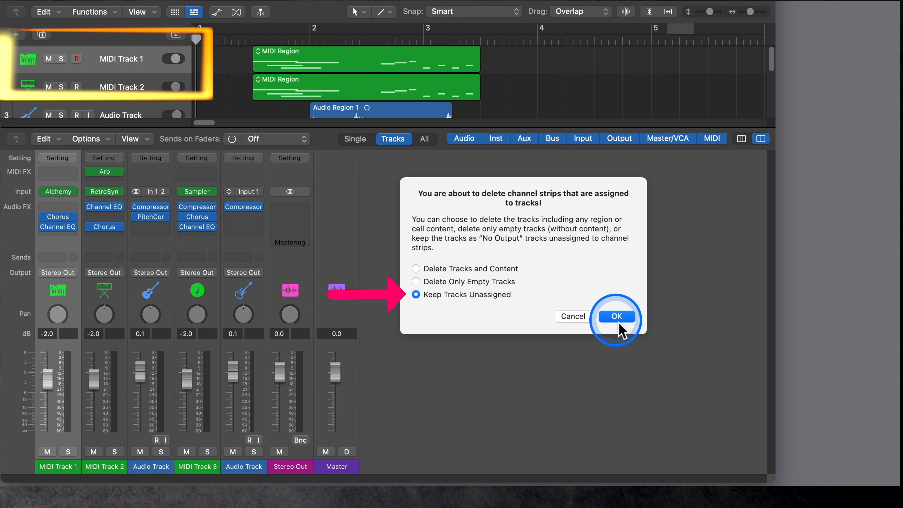
{"action": "left_click", "coordinate": [617, 318]}
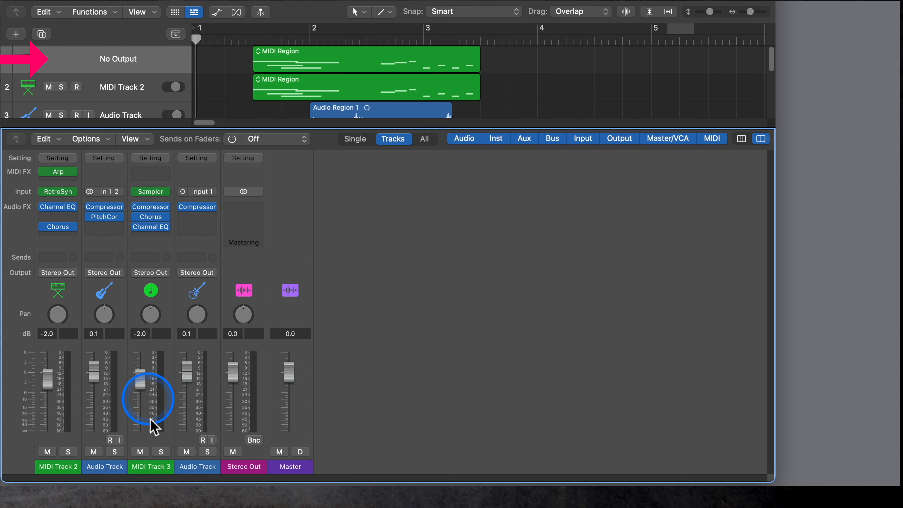
- Start deleting the Audio Track channel strip beside MIDI Track 2 and choose the Delete Tracks and Content option
{"action": "left_click", "coordinate": [99, 470]}
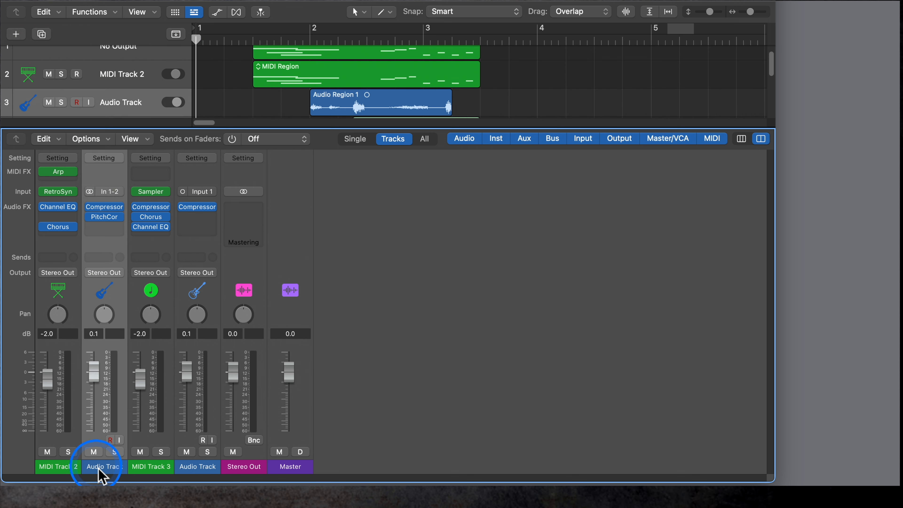
{"action": "key", "text": "Delete"}
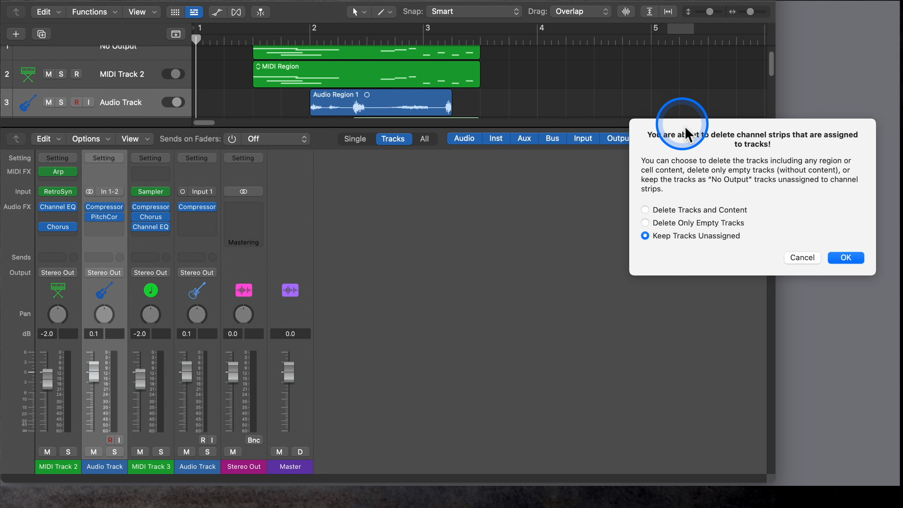
{"action": "left_click_drag", "start_coordinate": [685, 135], "coordinate": [429, 184]}
{"action": "key", "text": "Up"}
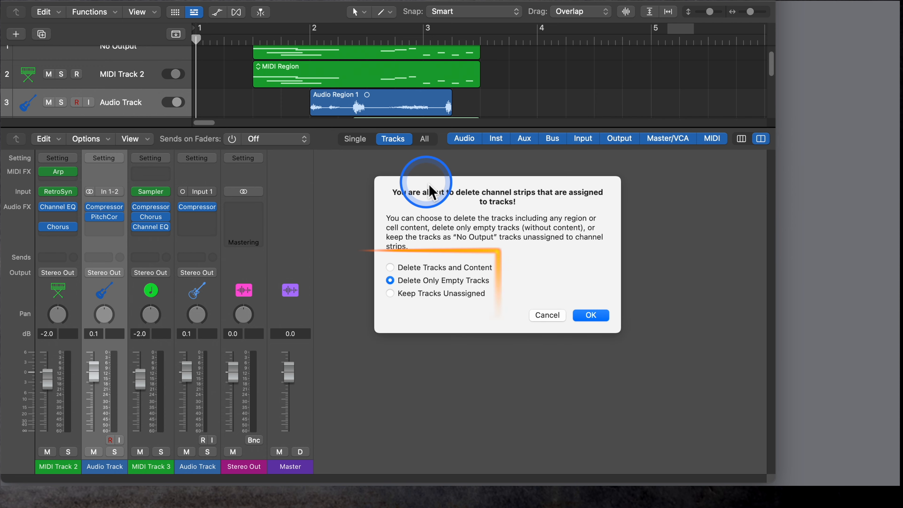
{"action": "key", "text": "Down"}
{"action": "key", "text": "Up"}
{"action": "key", "text": "Up"}
{"action": "key", "text": "Down"}
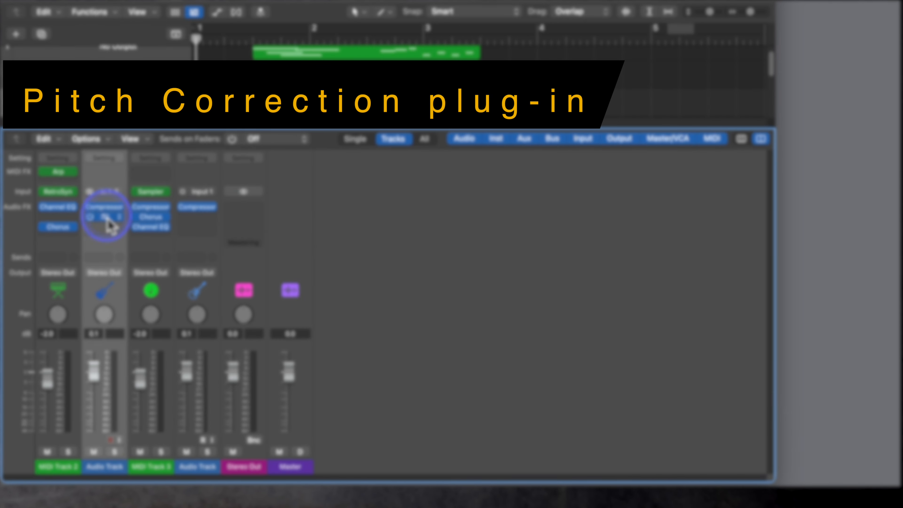
- Open the Dolby Atmos plug-in on the Master channel strip
{"action": "left_click", "coordinate": [106, 217]}
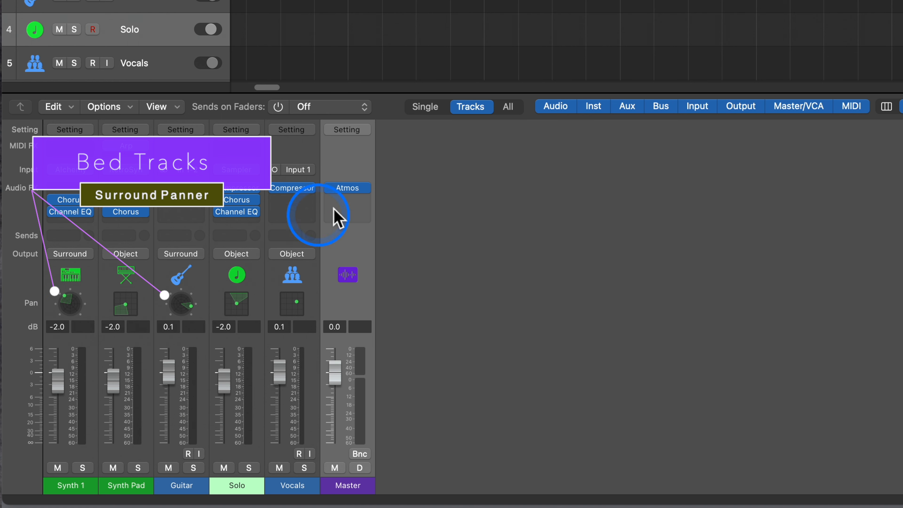
{"action": "left_click", "coordinate": [356, 188]}
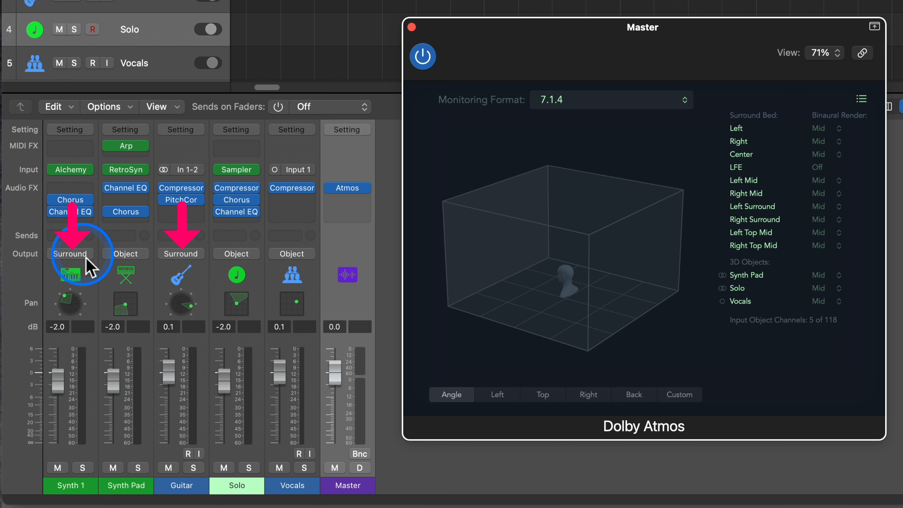
- Switch the Synth Pad channel's output from the 3D Object Panner to Stereo Out and back to the 3D Object Panner
{"action": "left_click", "coordinate": [131, 255]}
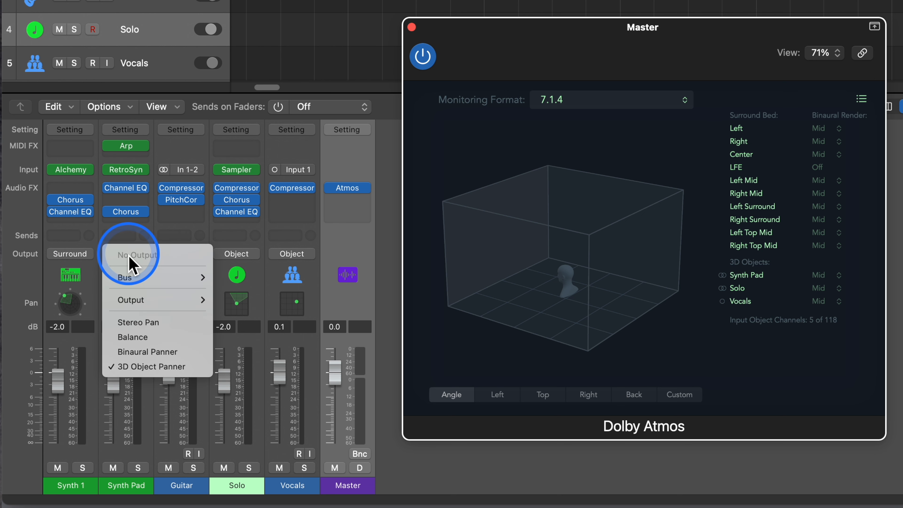
{"action": "left_click", "coordinate": [158, 367]}
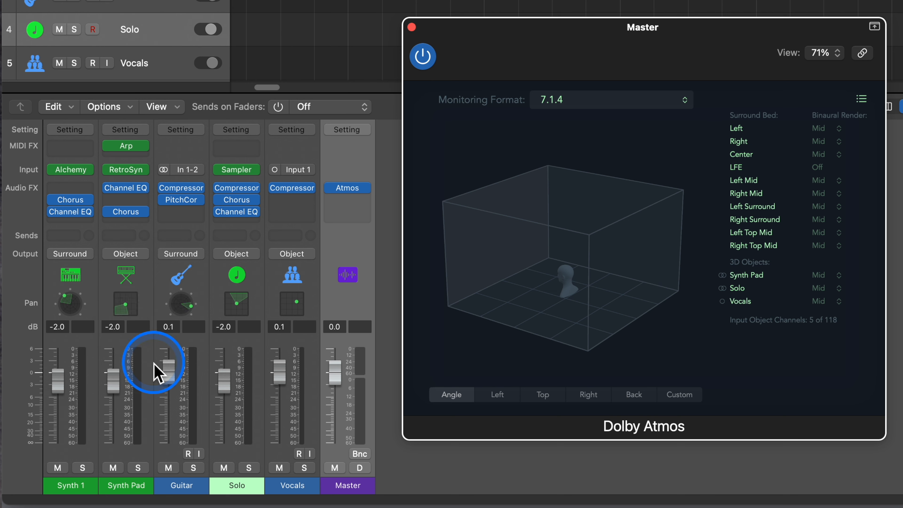
{"action": "left_click", "coordinate": [139, 256]}
{"action": "left_click", "coordinate": [142, 379]}
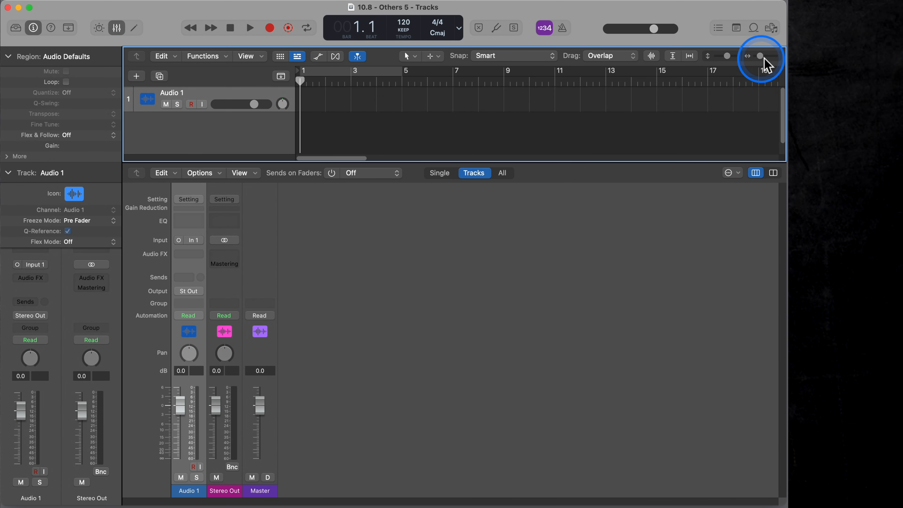
- Import the I/O settings of all five MIDI and audio tracks from the Dolby Atmos project, accepting its spatial audio settings
{"action": "left_click", "coordinate": [771, 28]}
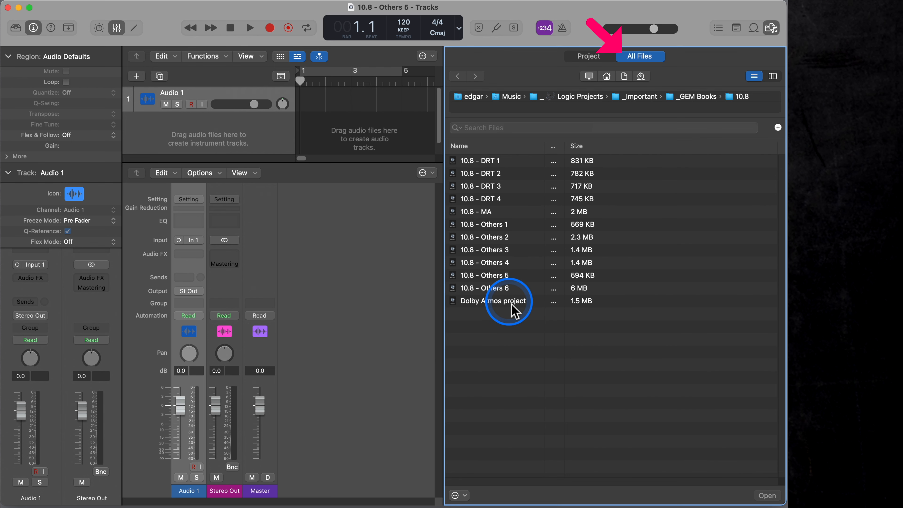
{"action": "double_click", "coordinate": [516, 311]}
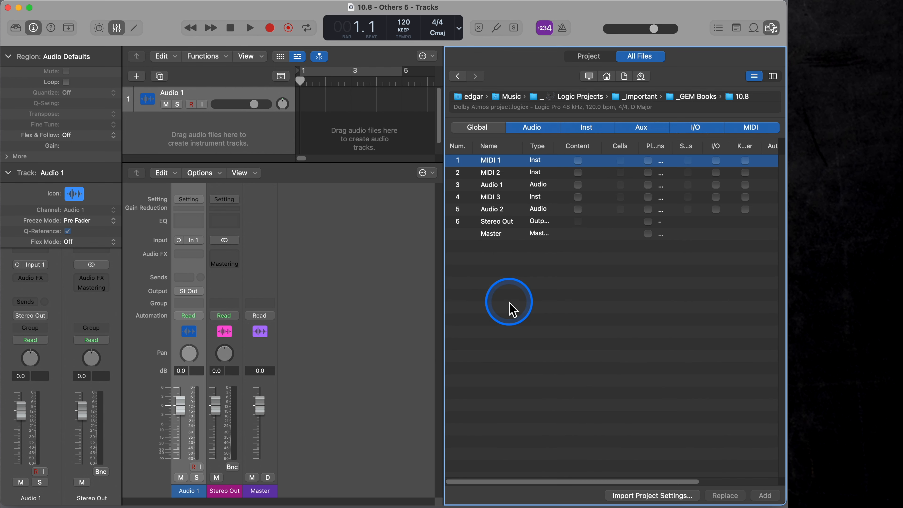
{"action": "left_click", "coordinate": [499, 209], "text": "shift"}
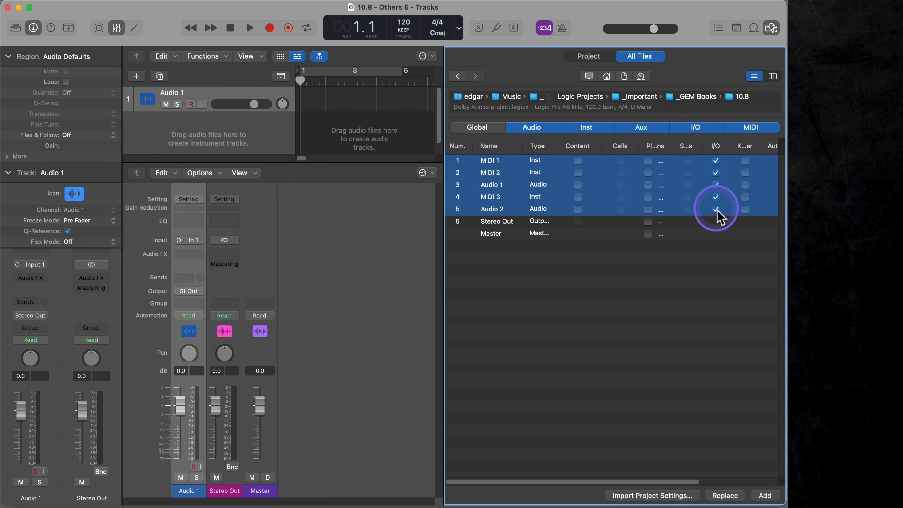
{"action": "left_click", "coordinate": [765, 496]}
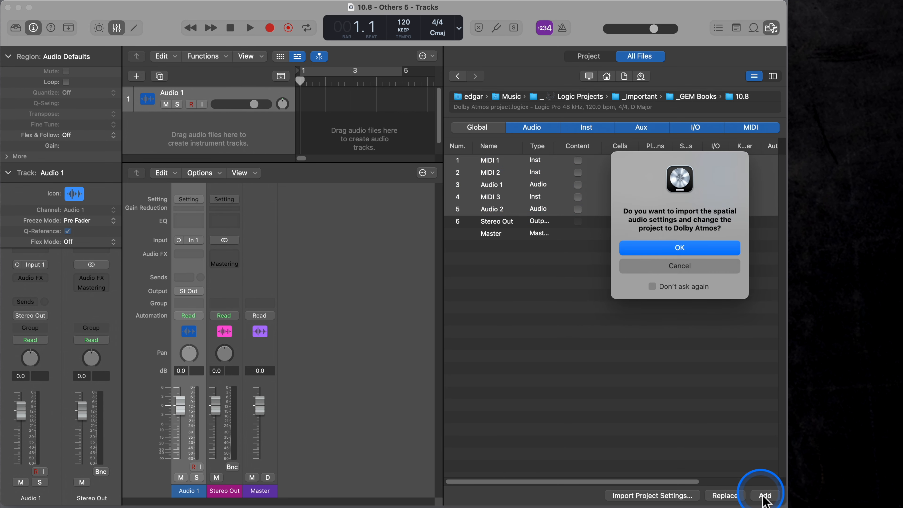
{"action": "left_click", "coordinate": [680, 251]}
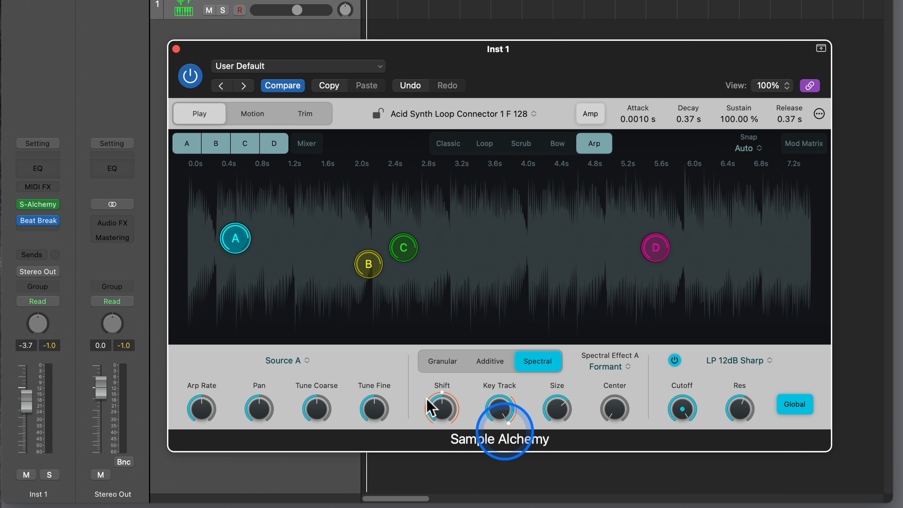
- View the Inst 1 channel's Beat Breaker plug-in, return to Sample Alchemy and lower its filter cutoff to 253 Hz
{"action": "left_click", "coordinate": [44, 222]}
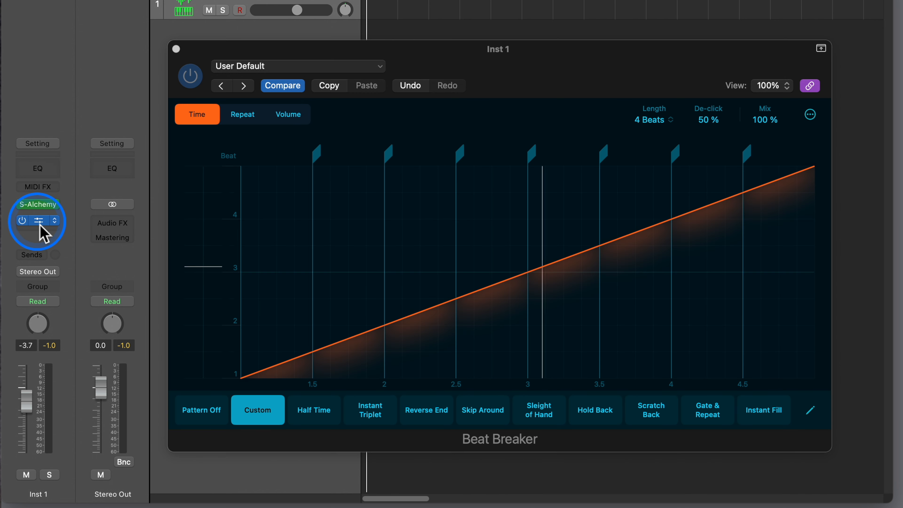
{"action": "left_click", "coordinate": [40, 206]}
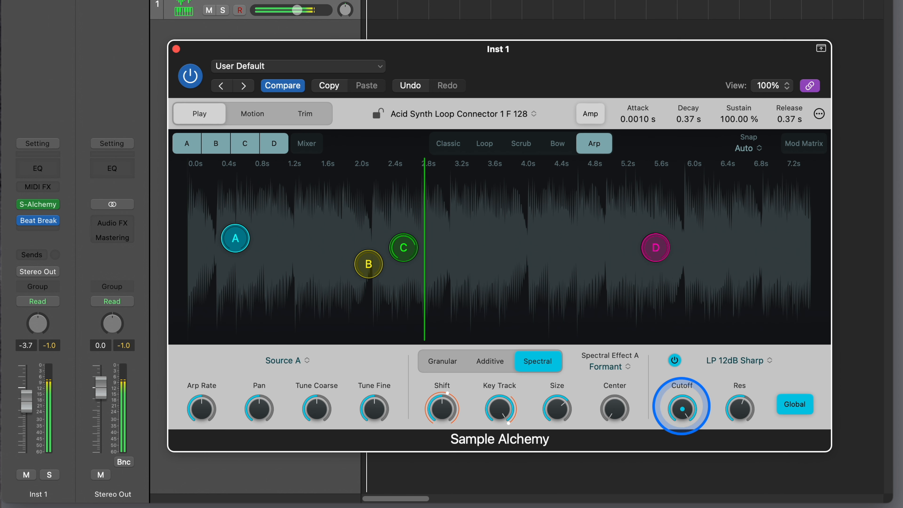
{"action": "left_click_drag", "start_coordinate": [683, 415], "coordinate": [692, 507]}
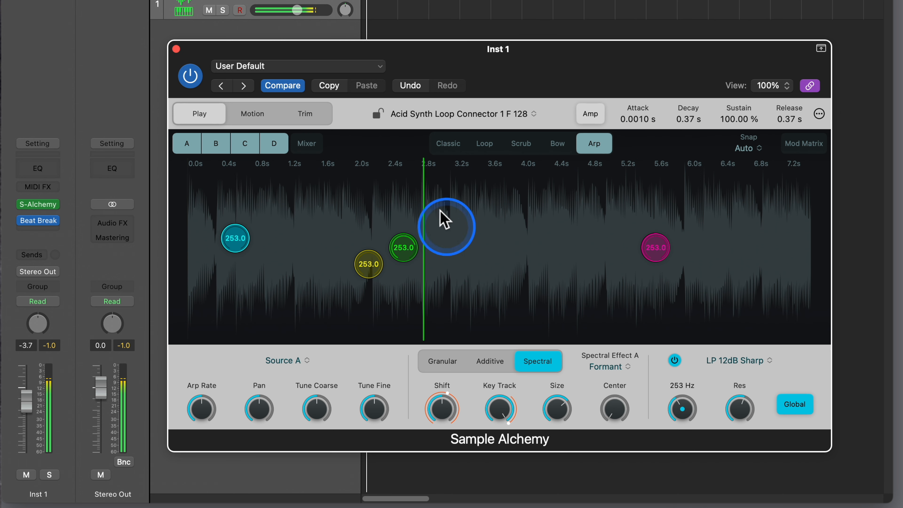
- Switch Sample Alchemy through the Loop and Bow play modes back to Arp, and raise the filter cutoff to 20000 Hz
{"action": "left_click", "coordinate": [487, 145]}
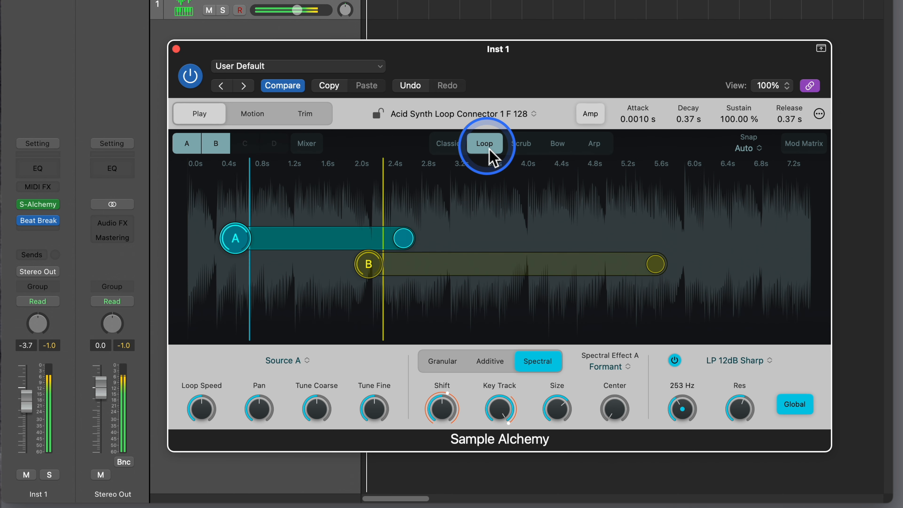
{"action": "left_click", "coordinate": [557, 146]}
{"action": "left_click", "coordinate": [593, 146]}
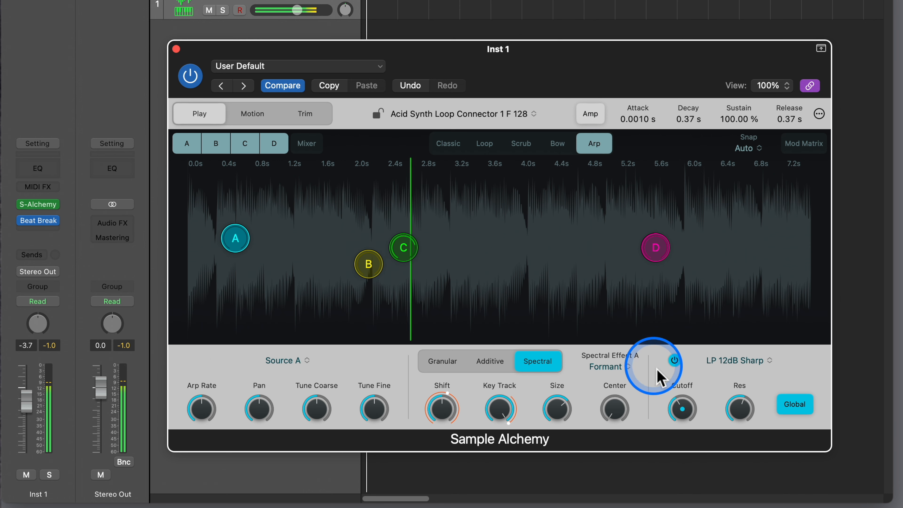
{"action": "left_click", "coordinate": [684, 413]}
{"action": "left_click_drag", "start_coordinate": [689, 412], "coordinate": [686, 295]}
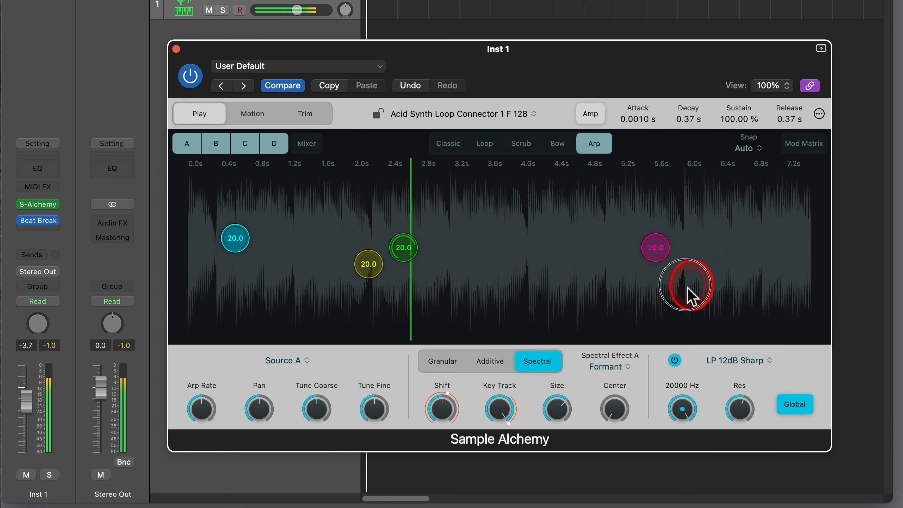
- Open Beat Breaker on the Inst 1 channel and audition the Instant Fill and Gate & Repeat patterns, ending on Scratch Back
{"action": "left_click", "coordinate": [39, 221]}
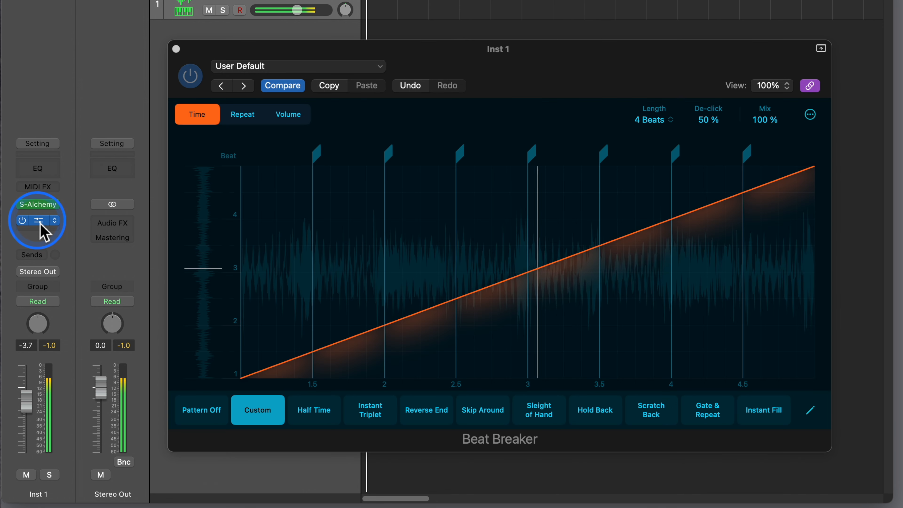
{"action": "left_click", "coordinate": [759, 412]}
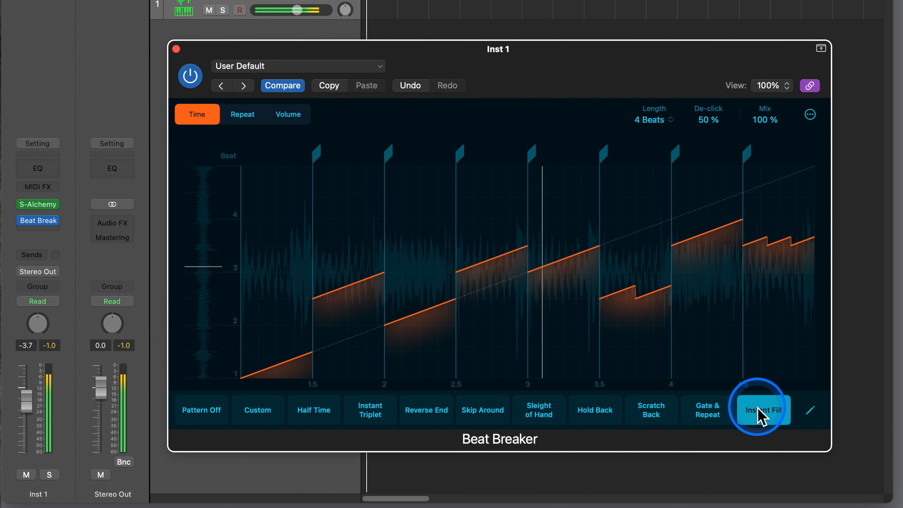
{"action": "left_click", "coordinate": [725, 425]}
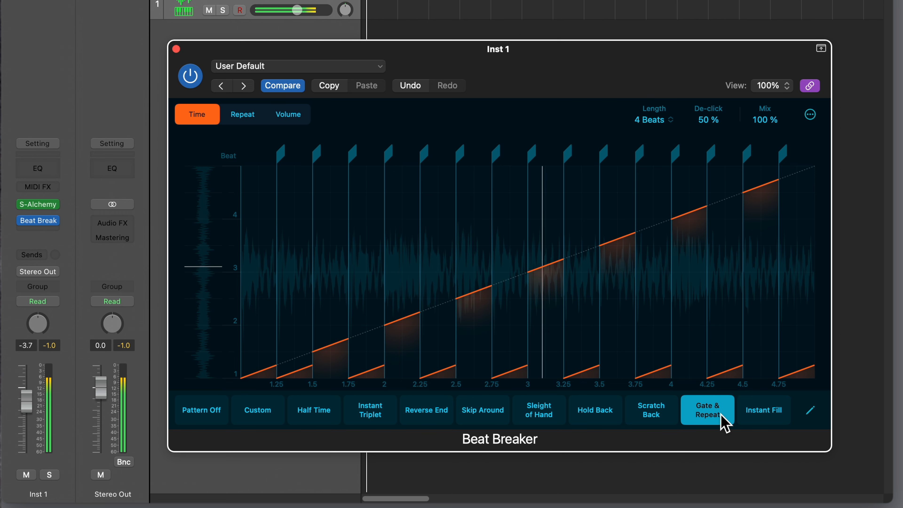
{"action": "left_click", "coordinate": [757, 417]}
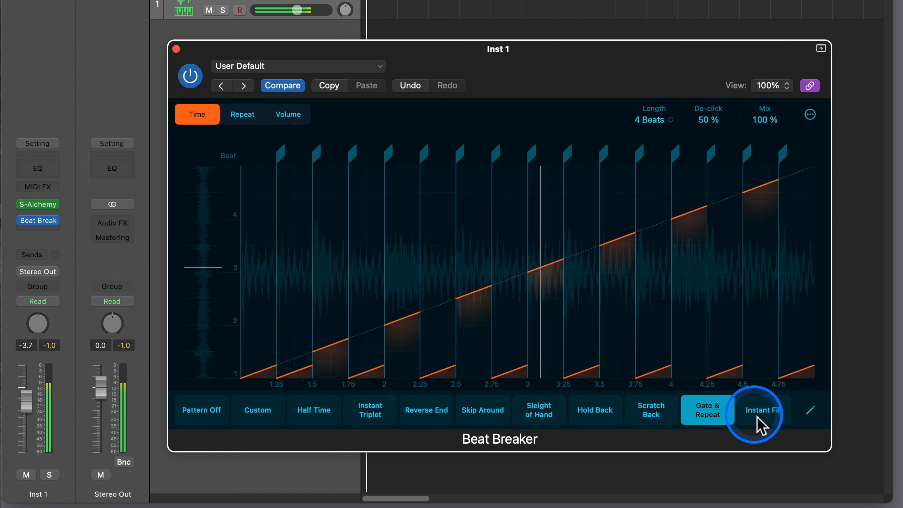
{"action": "left_click", "coordinate": [695, 415]}
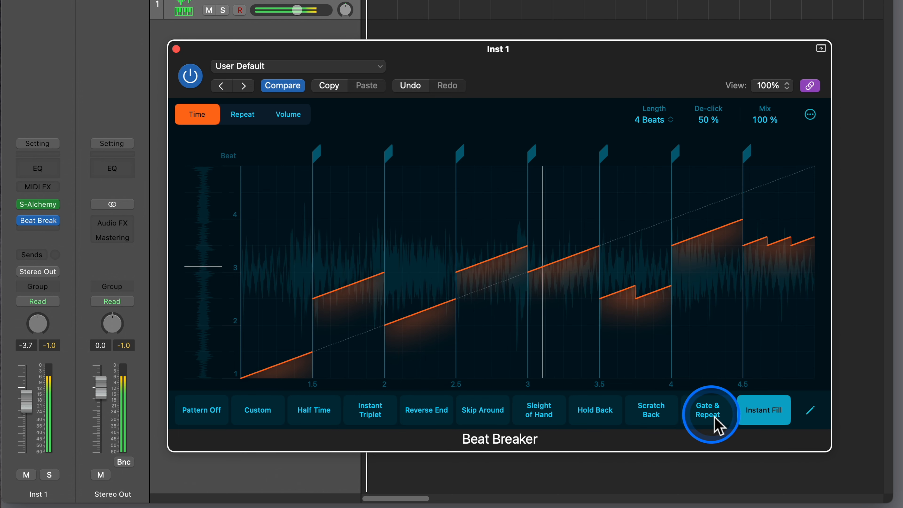
{"action": "left_click", "coordinate": [651, 423]}
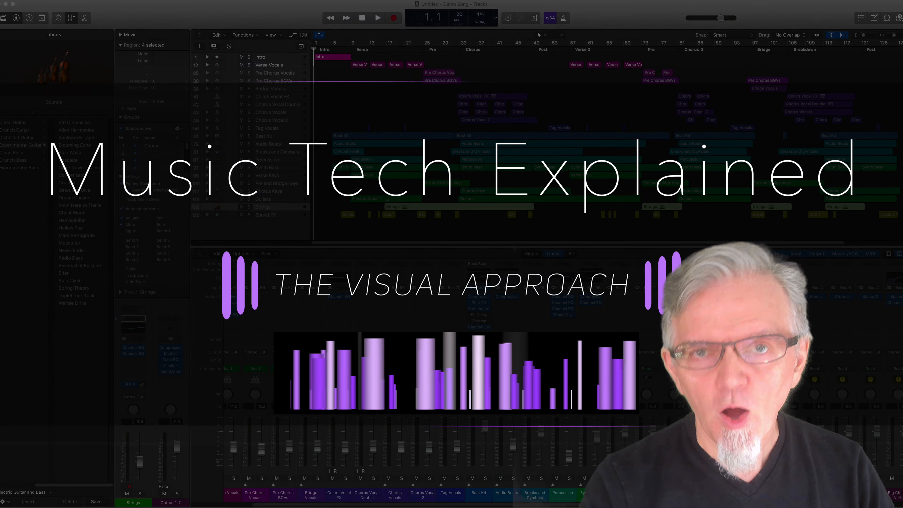